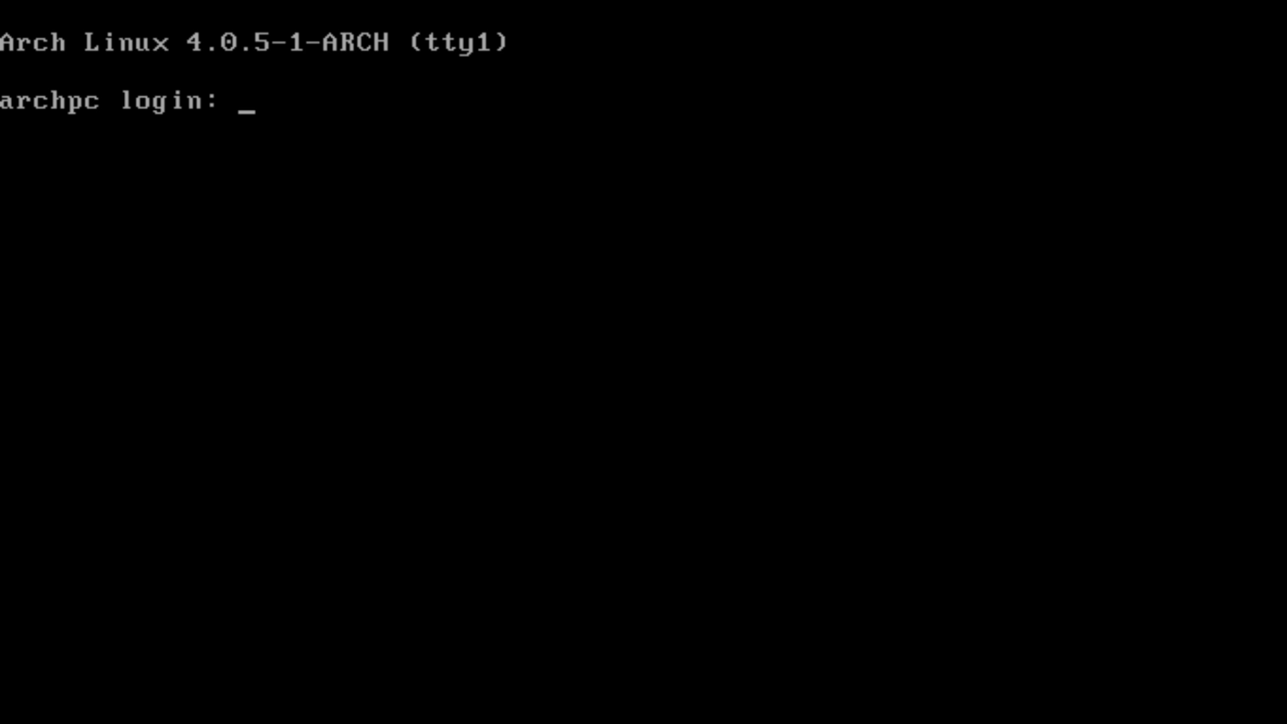
type("root")
Step: Log in as root with its password and clear the screen to a fresh prompt
key("Return")
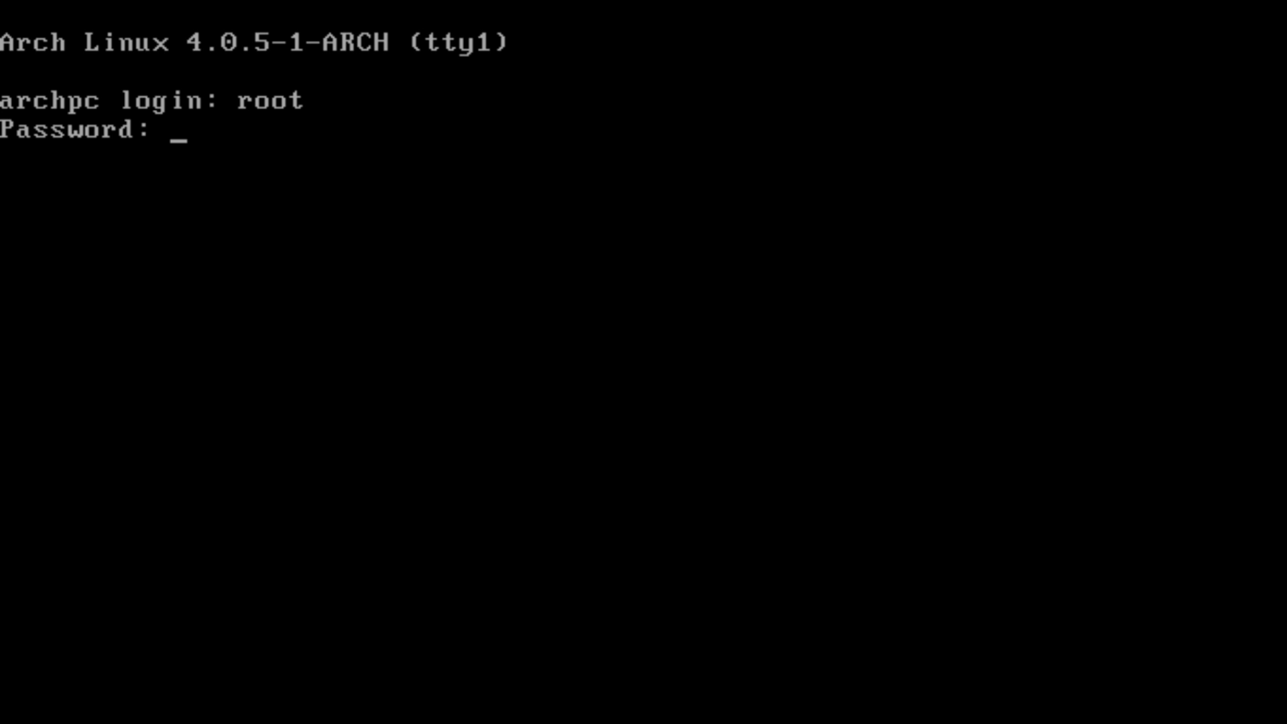
key("Return")
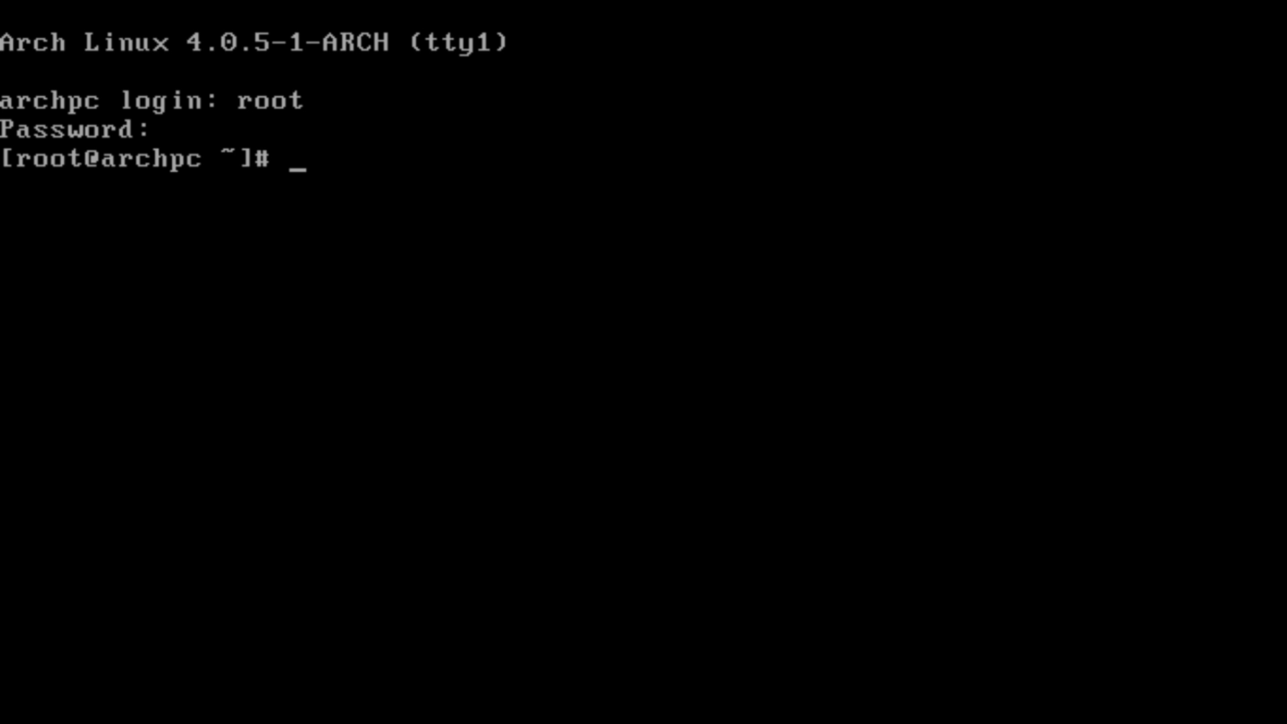
type("clear")
key("Return")
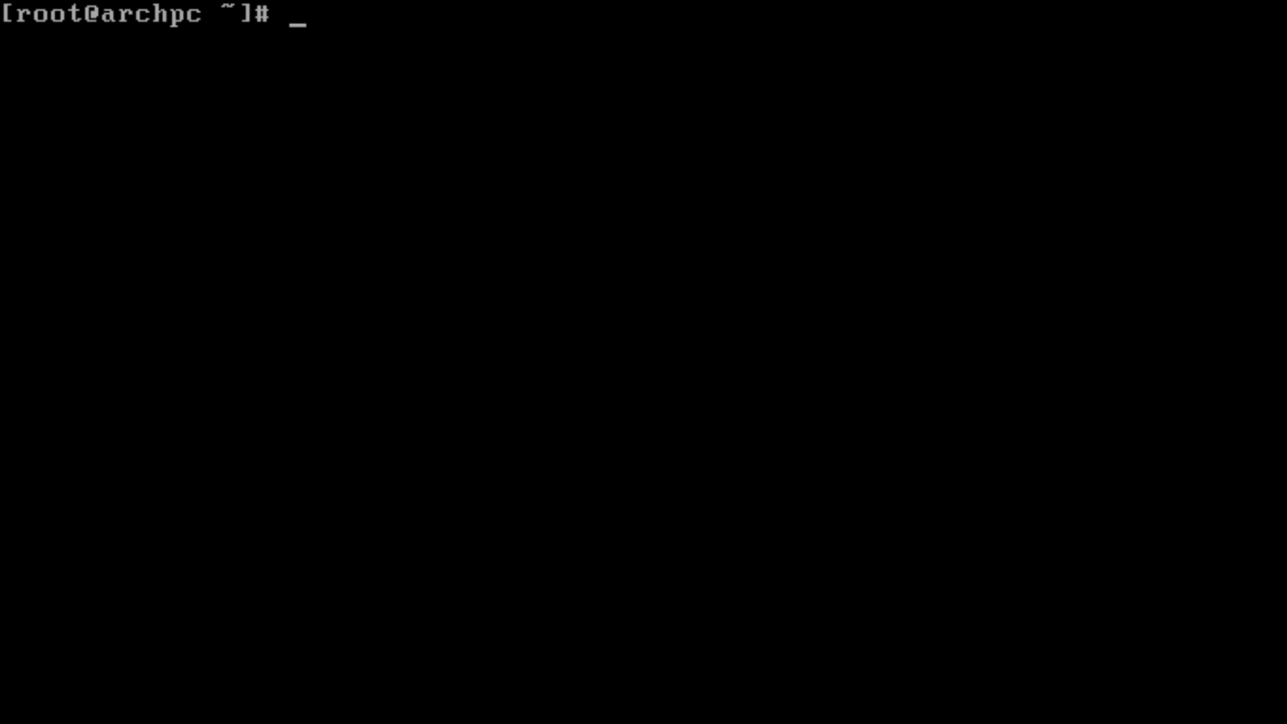
type("us")
type("eradd =")
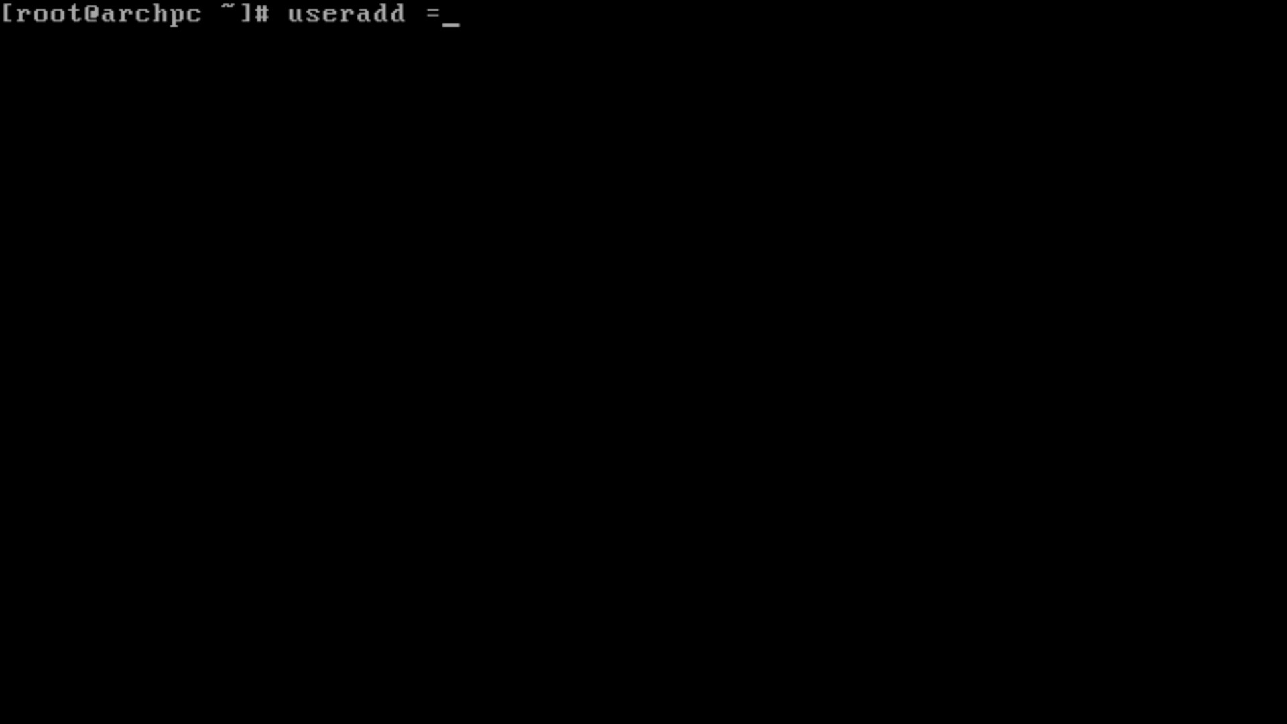
Step: Create the new user with useradd -m -G wheel -s /bin/bash
key("BackSpace")
type("-")
type("m -G")
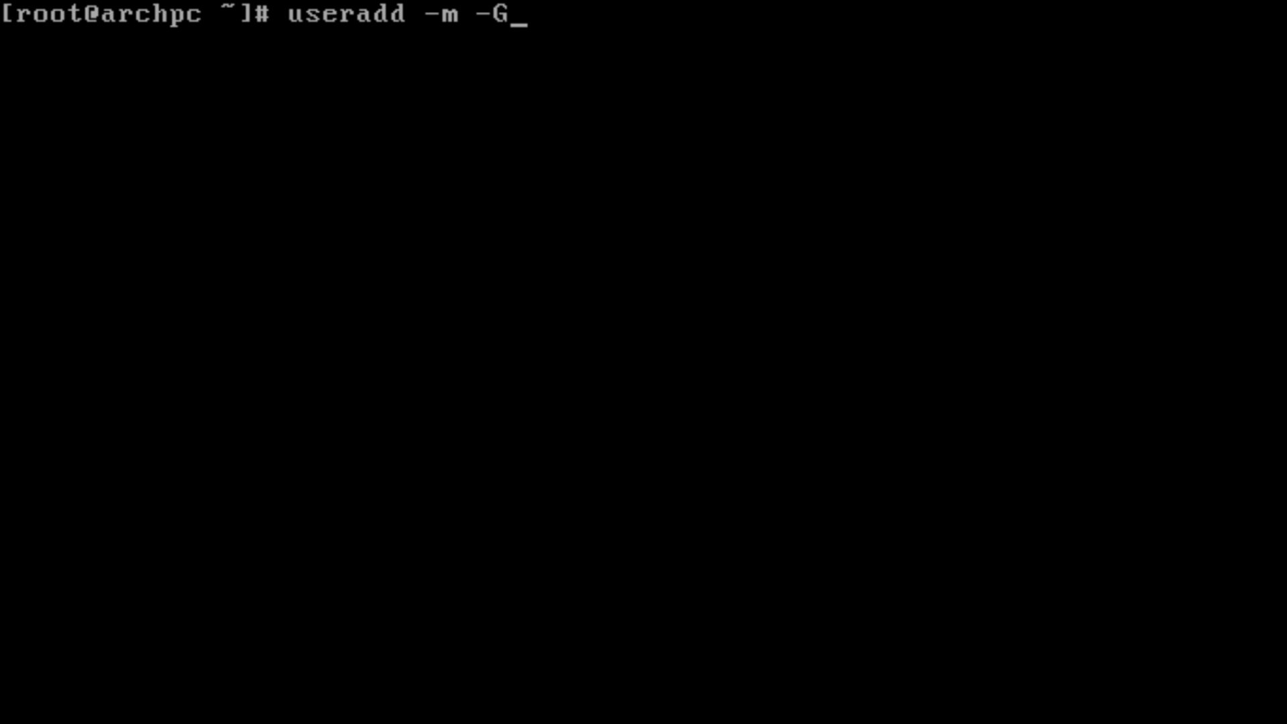
type(" wheel -s ")
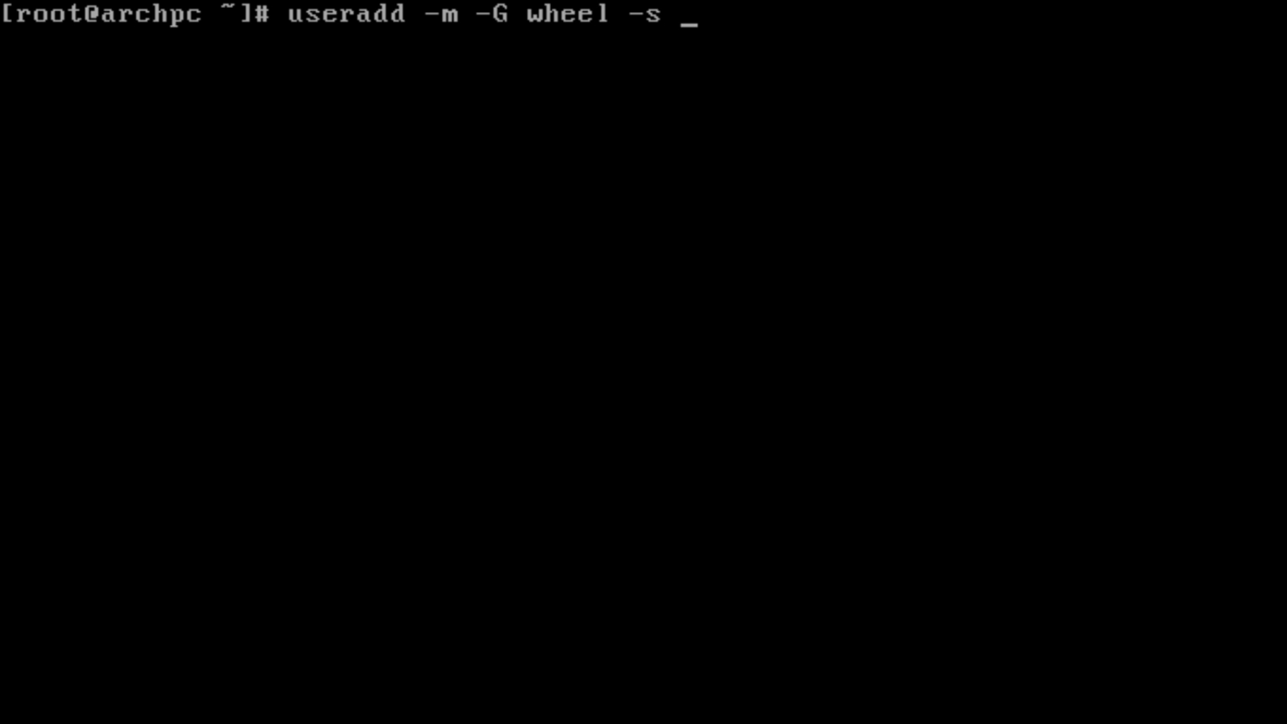
type("/bin")
type("/bash a")
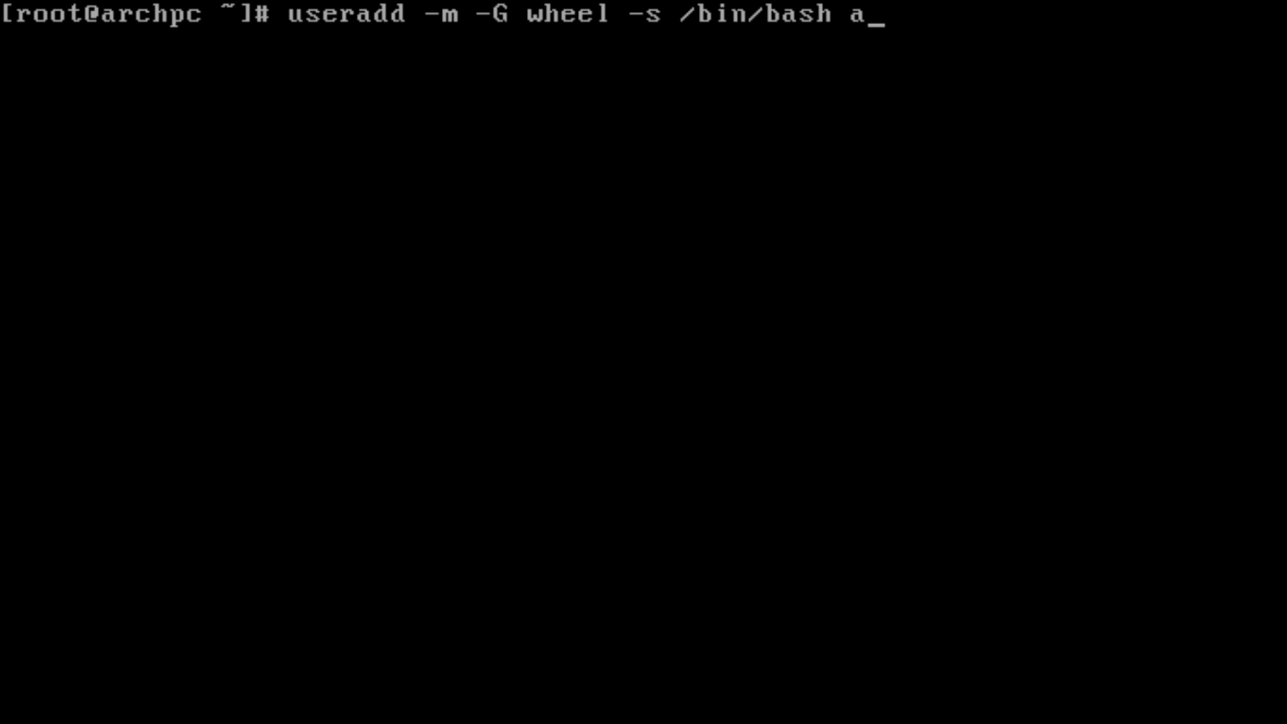
type("ntoun")
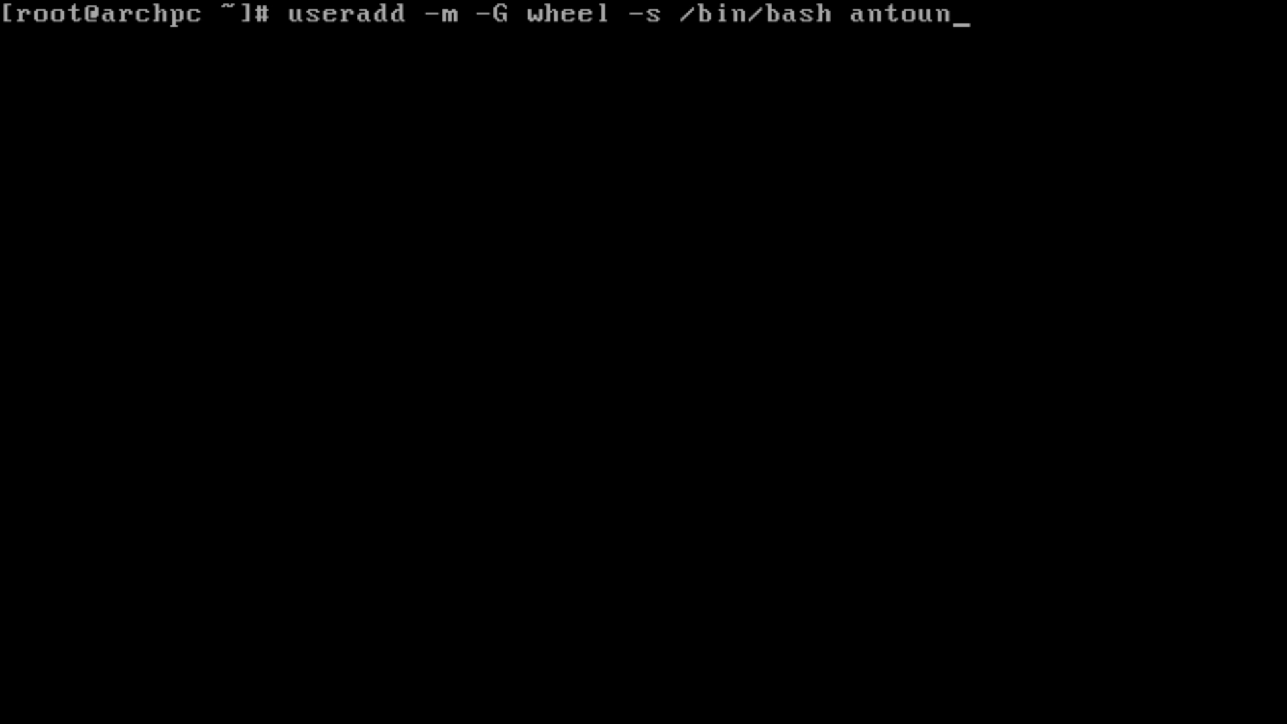
key("Return")
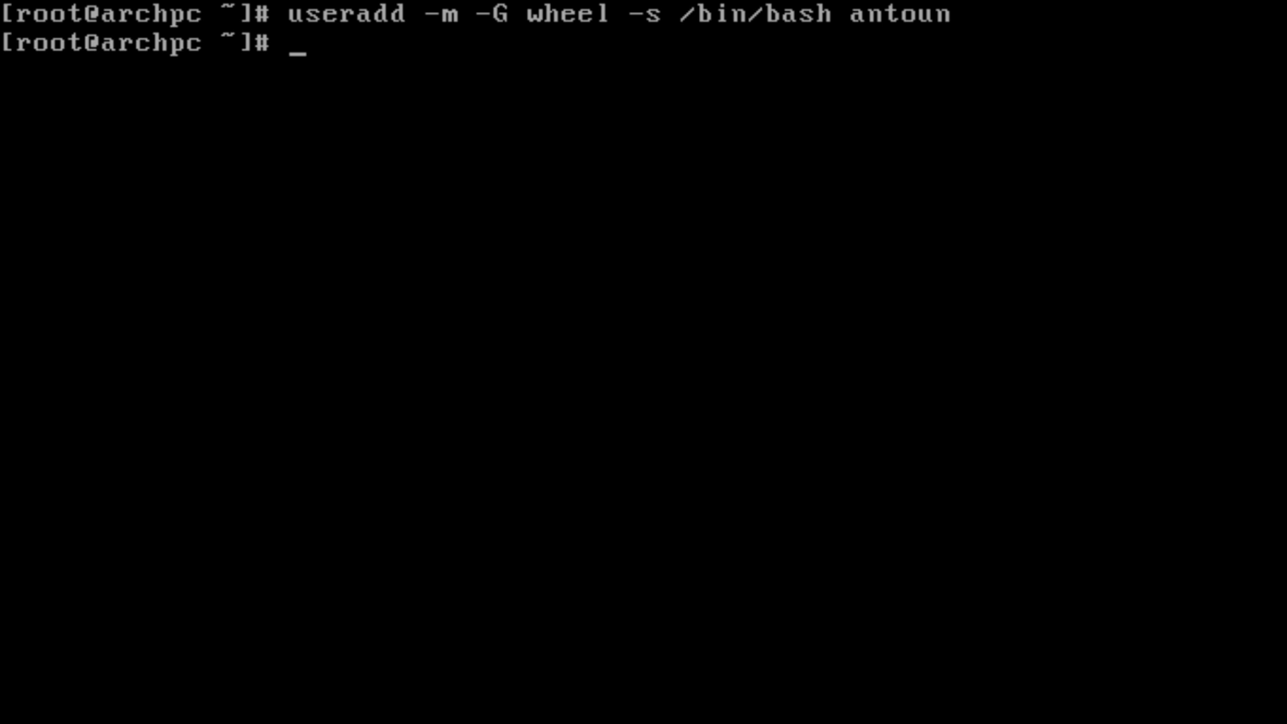
type("passwd ")
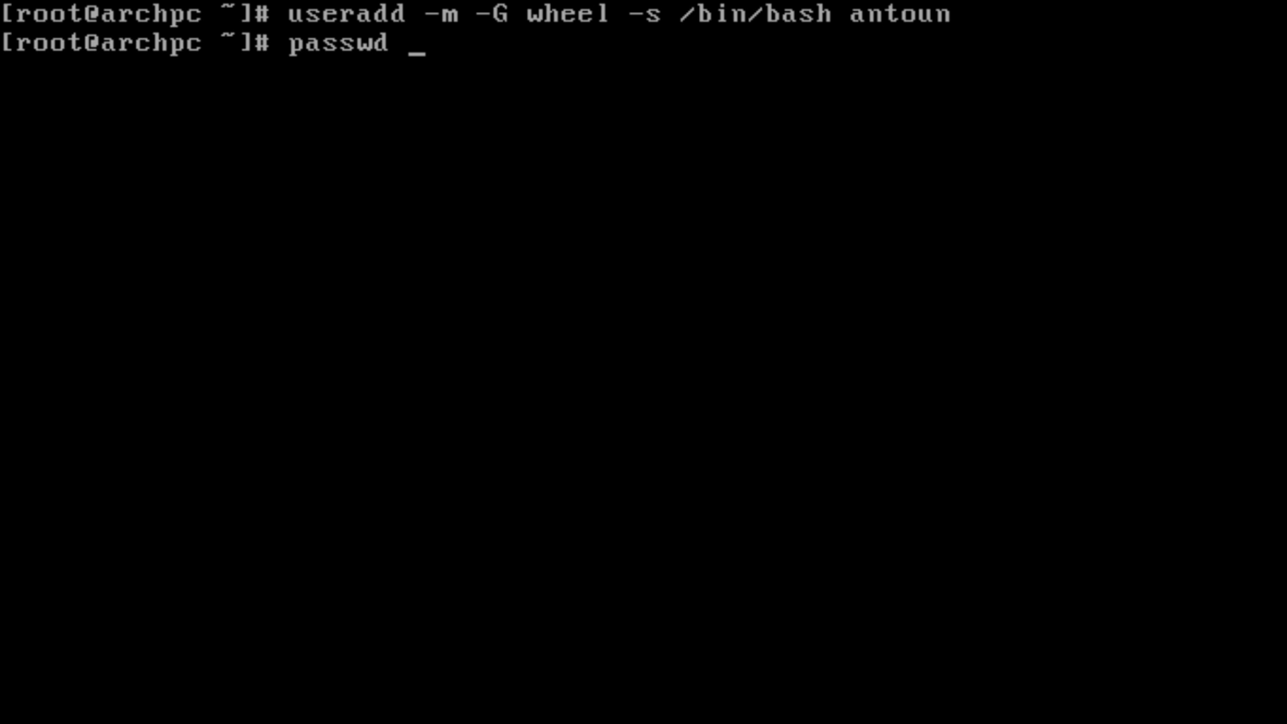
type("antoun")
Step: Set the new user's password with passwd, confirming it twice, and clear the screen
key("Return")
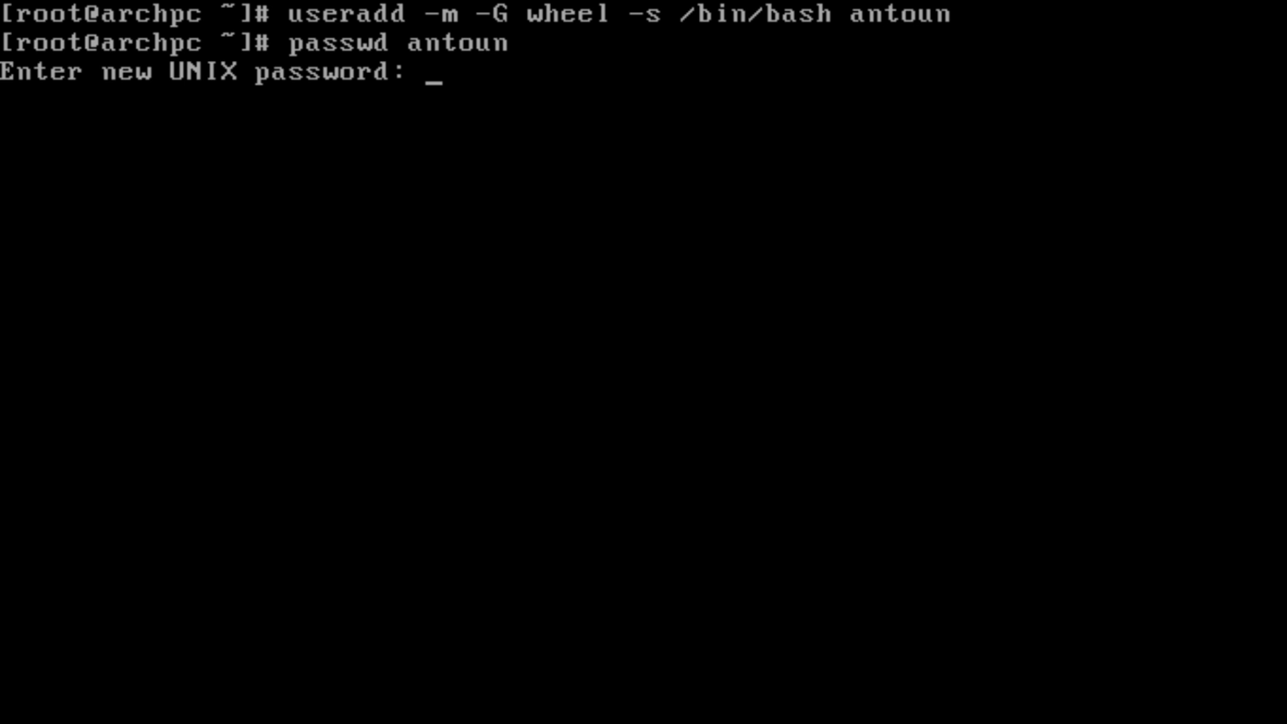
key("Return")
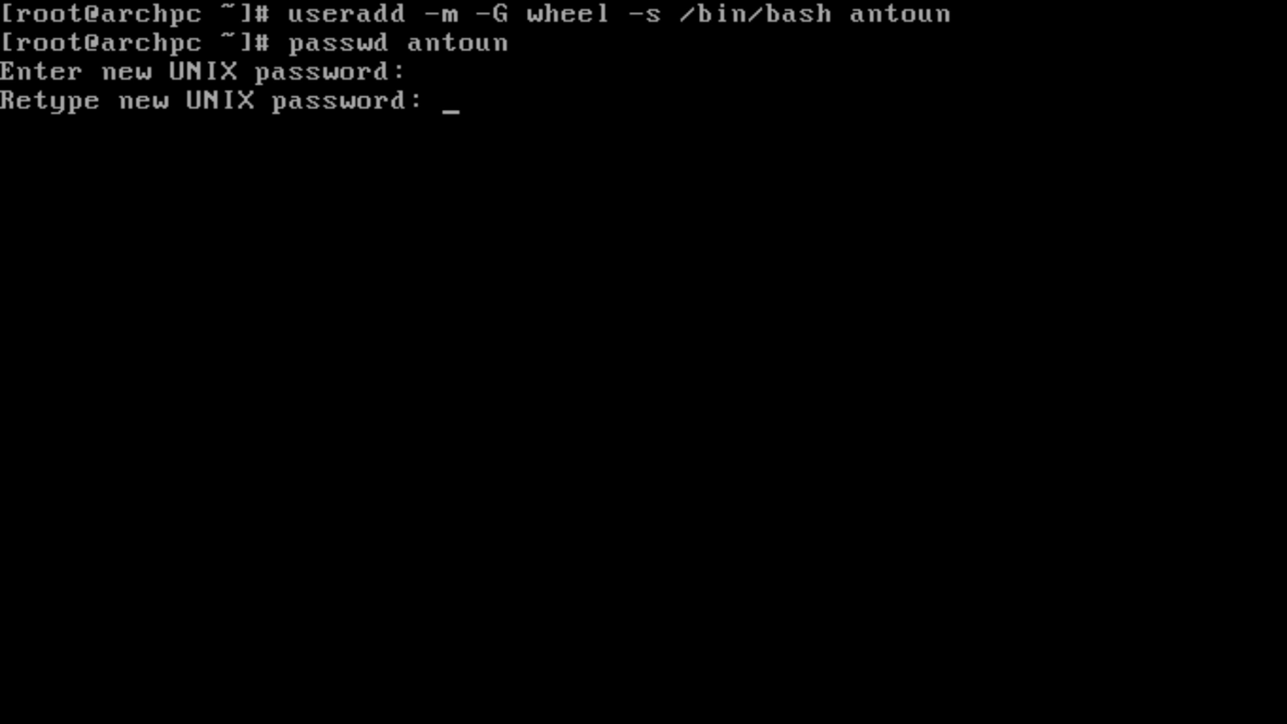
key("Return")
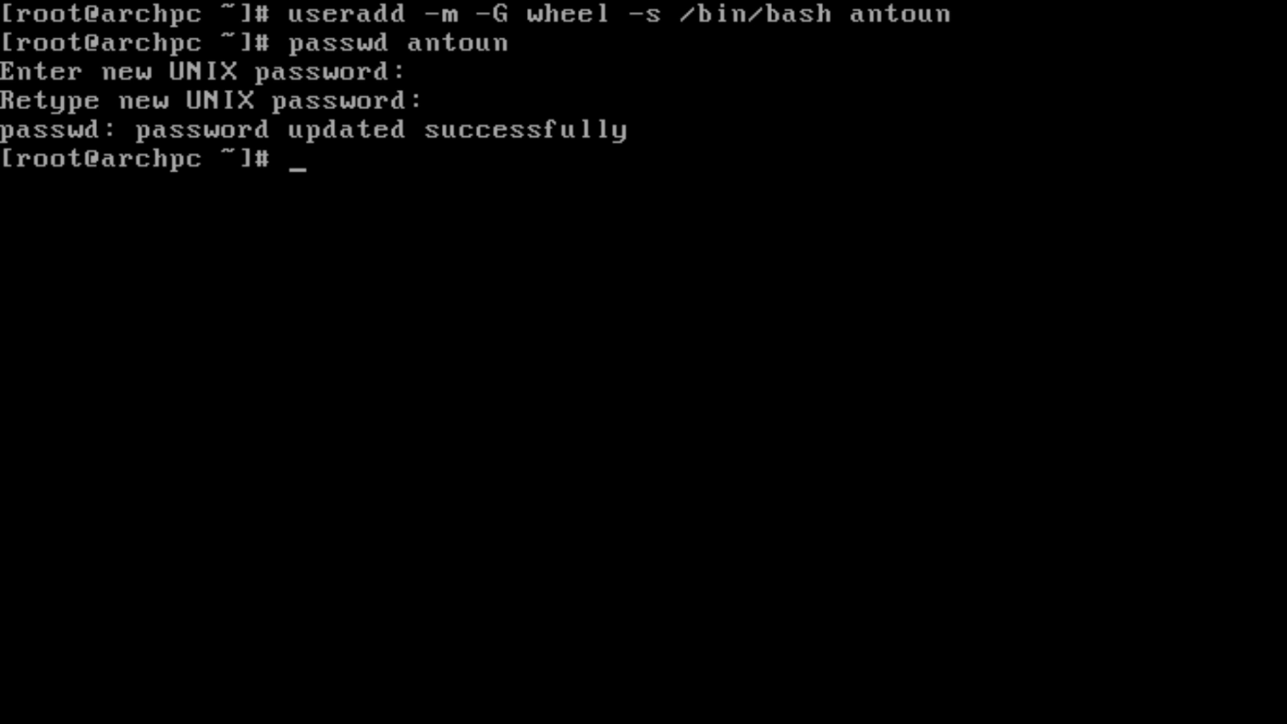
type("clear")
key("Return")
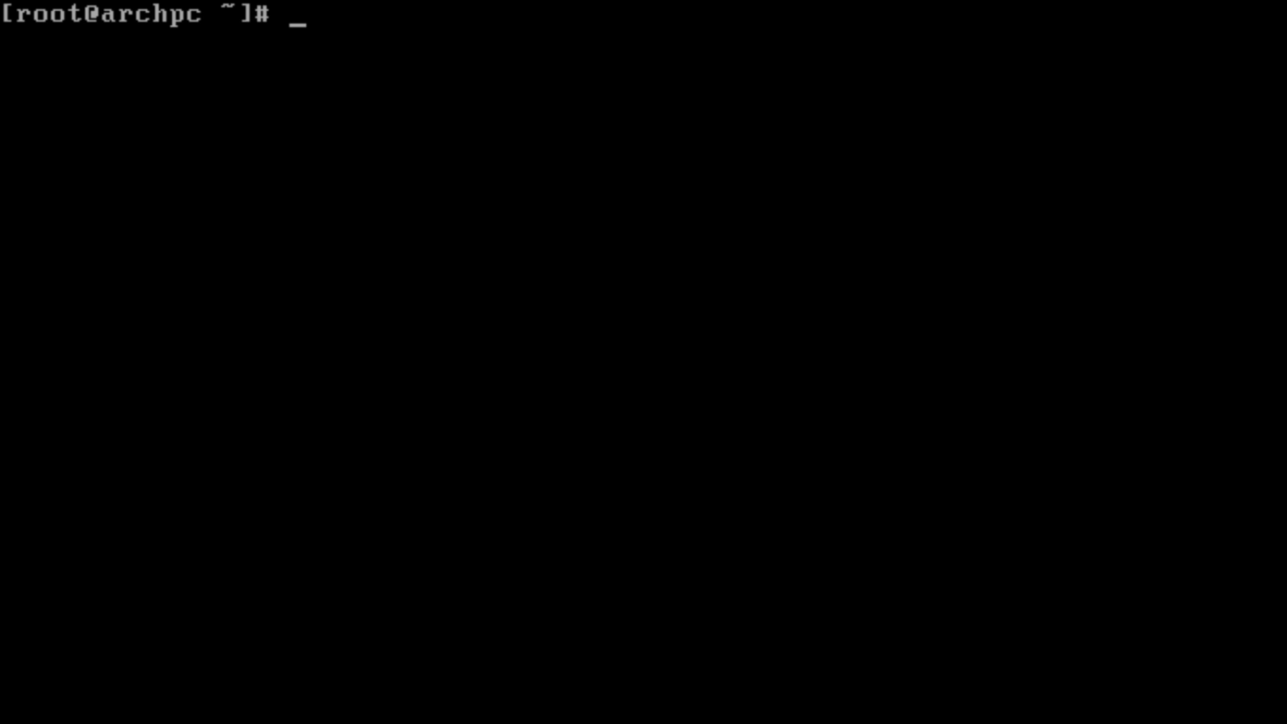
type("e")
type("x")
Step: Open /etc/sudoers for editing with nano
key("BackSpace")
key("BackSpace")
type("s")
key("BackSpace")
type("n")
type("ano /etc/s")
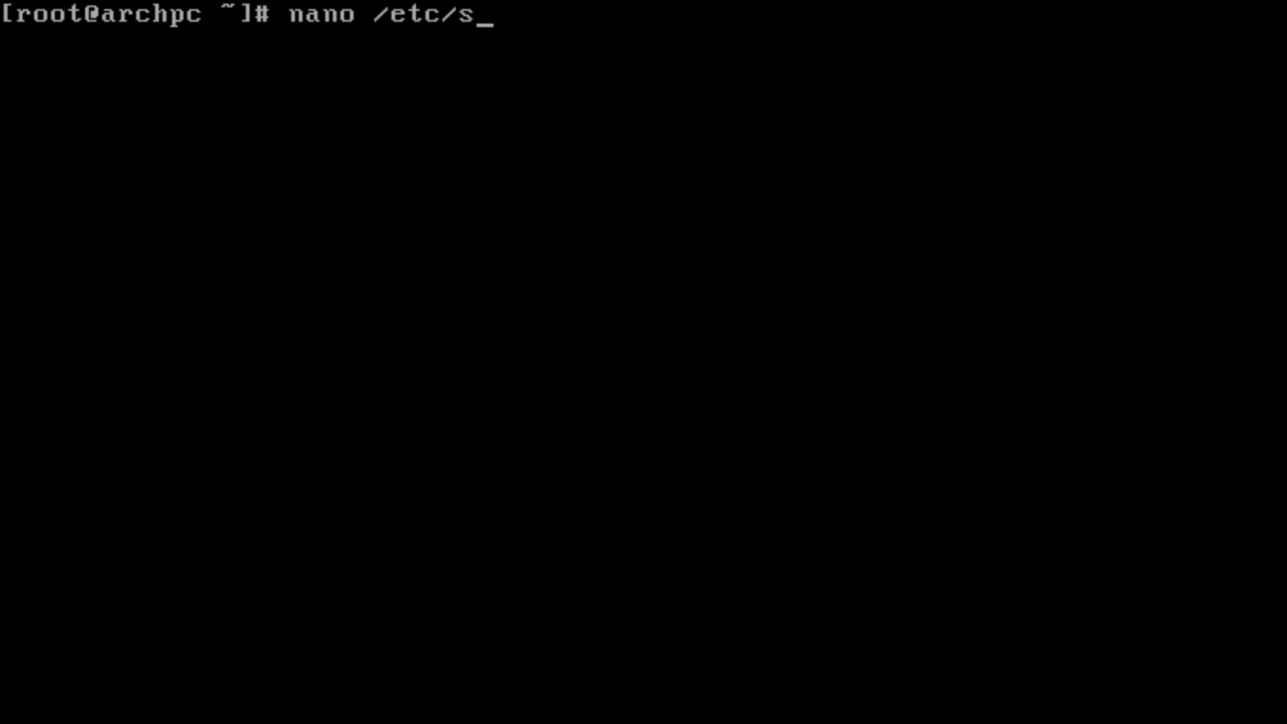
type("udoers")
key("Return")
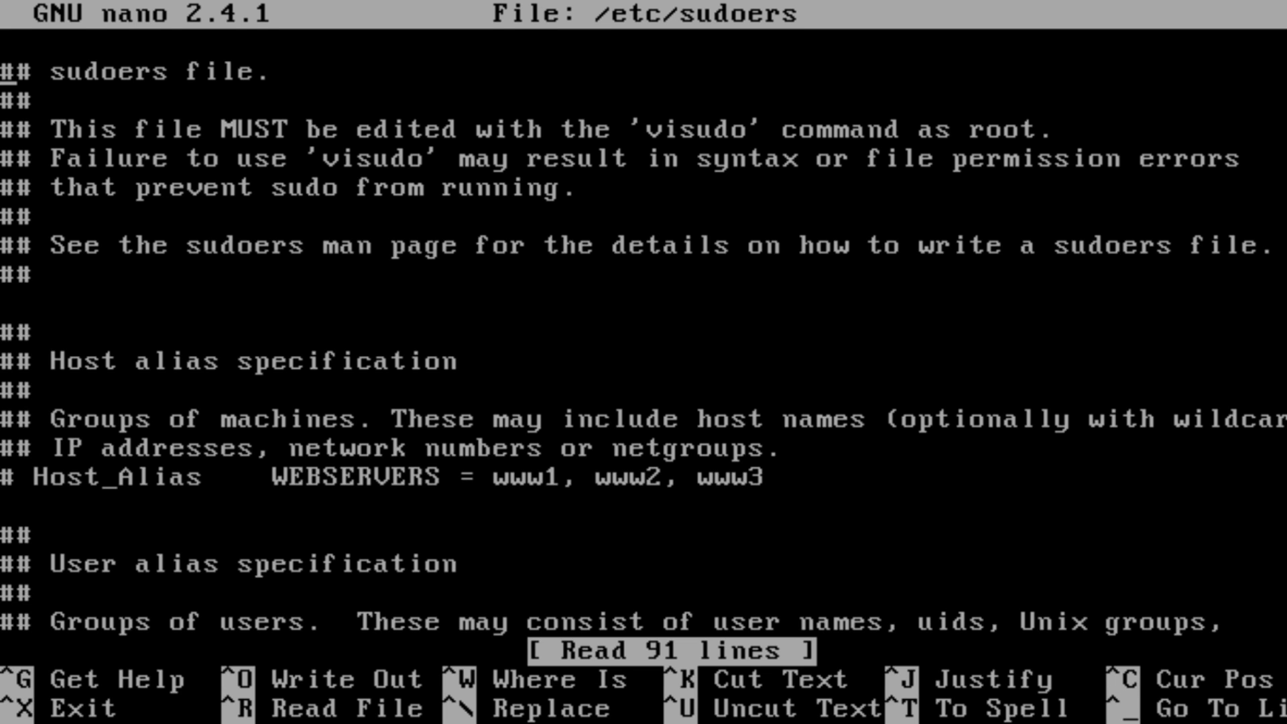
Step: Move to the line after the root rule and insert a blank line for the new user
key("Down")
key("Down")
key("Down")
key("Down")
key("Down")
key("Down")
key("Down")
key("Down")
key("Down")
key("Down")
key("Down")
key("Down")
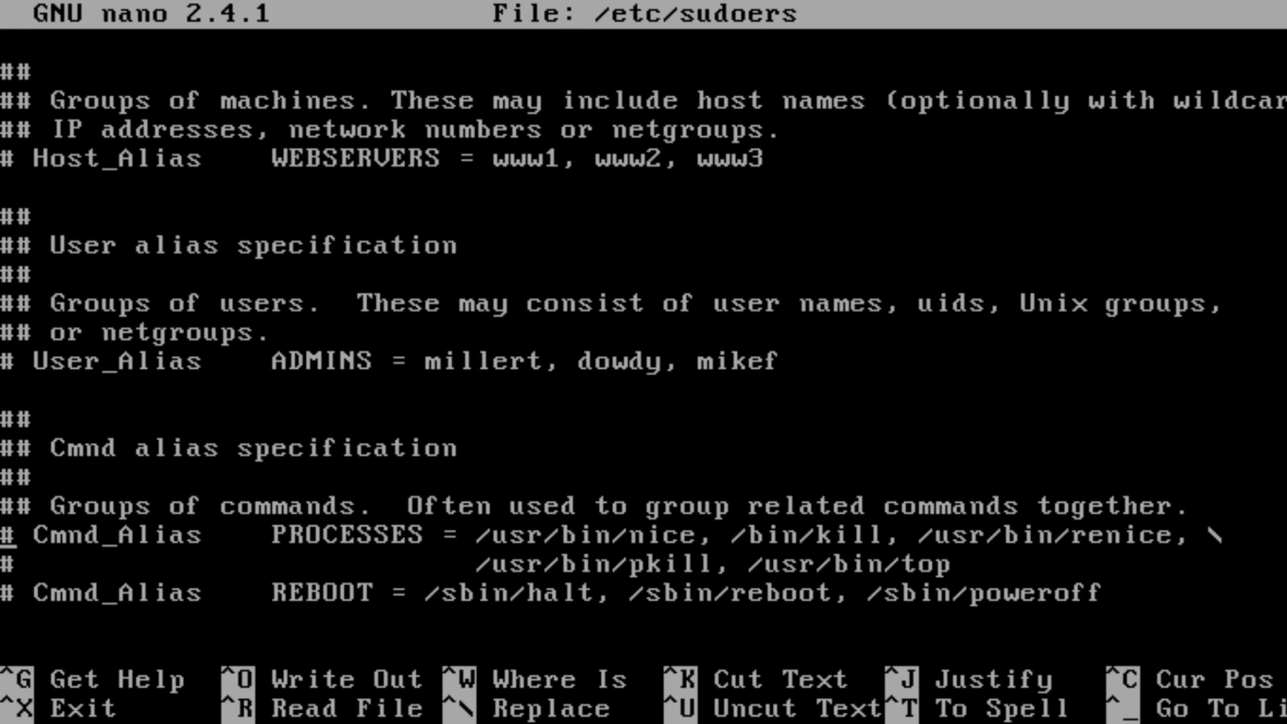
key("Down")
key("Down")
key("Down")
key("Down")
key("Down")
key("Down")
key("Down")
key("Down")
key("Down")
key("Down")
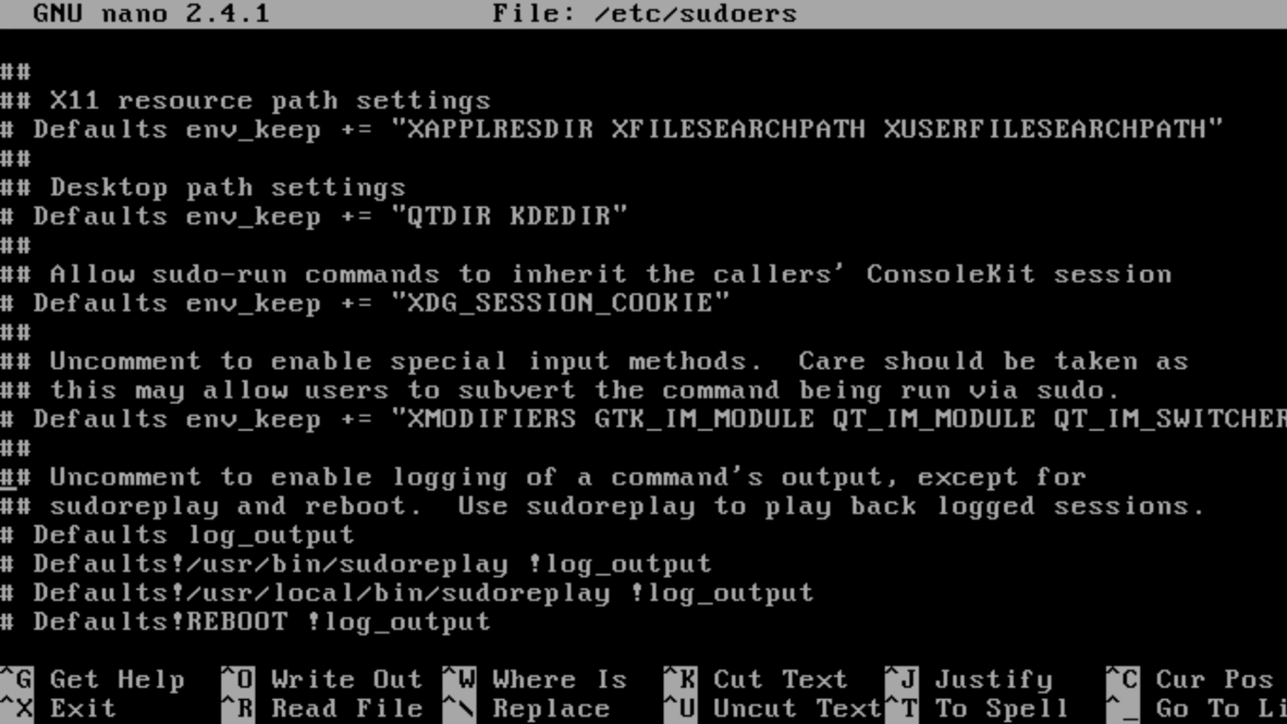
key("Down")
key("Down")
key("Down")
key("Down")
key("Down")
key("Down")
key("Down")
key("Down")
key("Up")
key("Up")
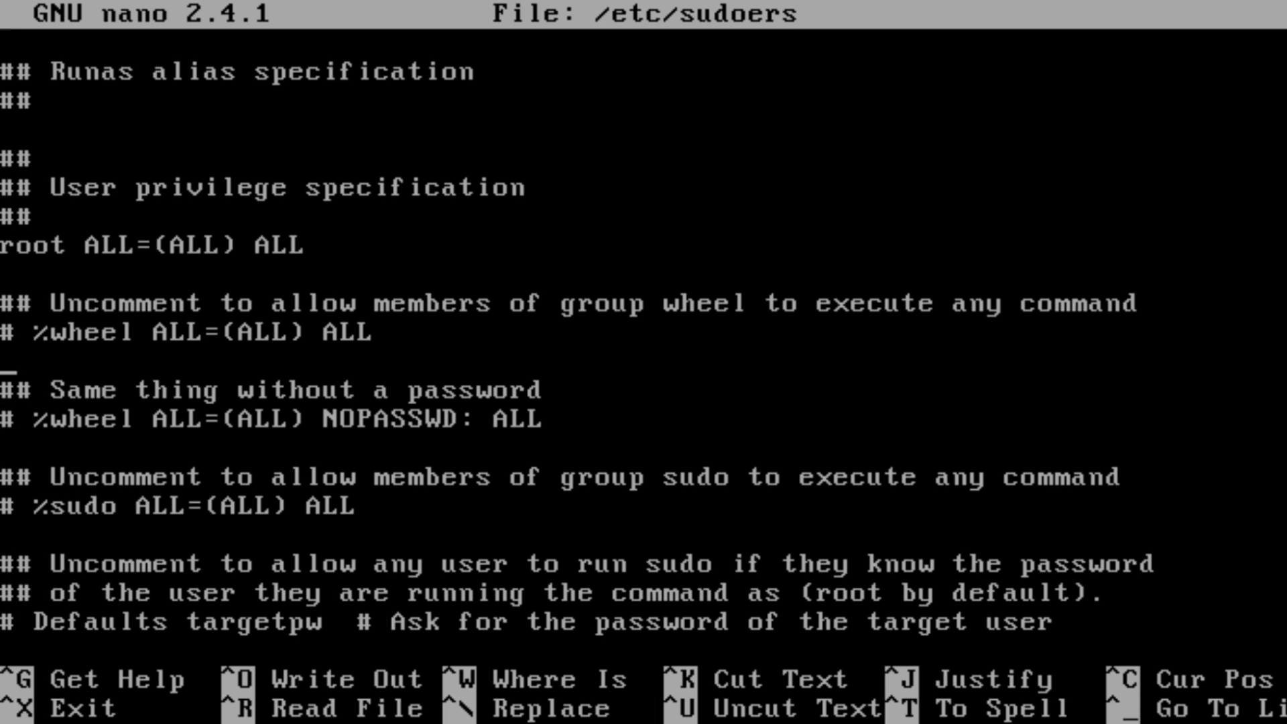
key("Up")
key("Up")
key("Up")
key("Return")
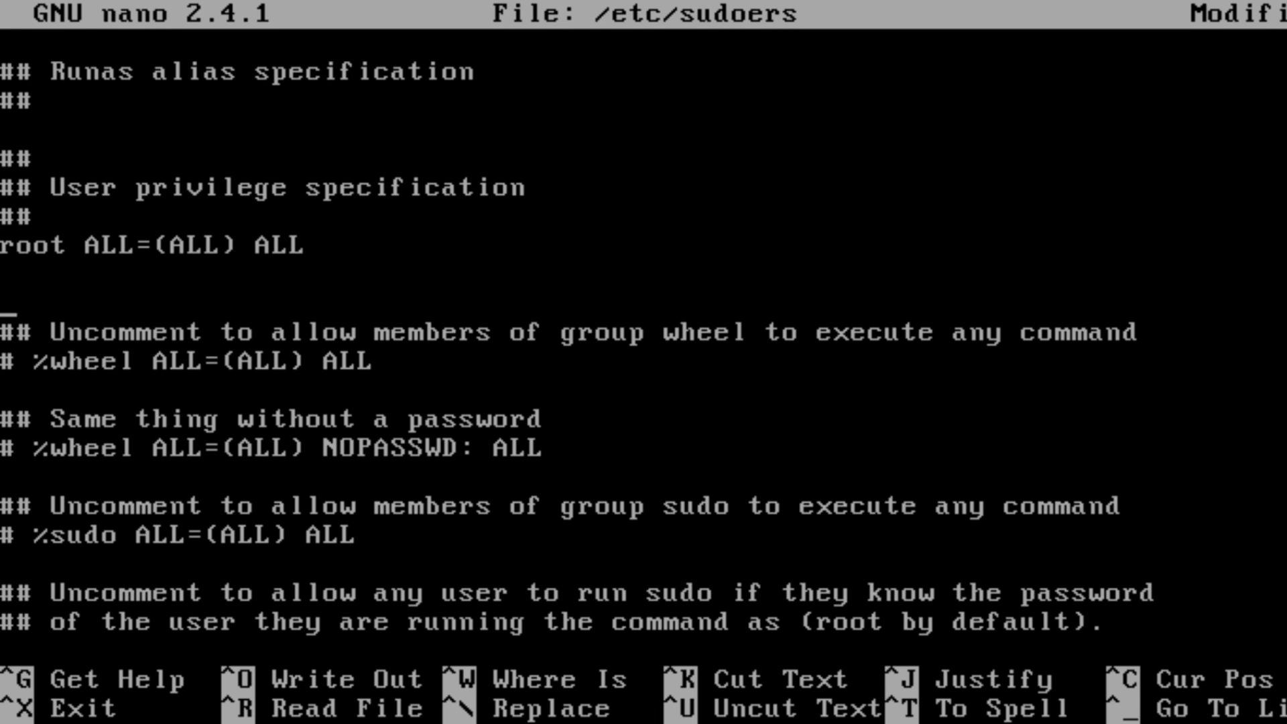
type("antoun ")
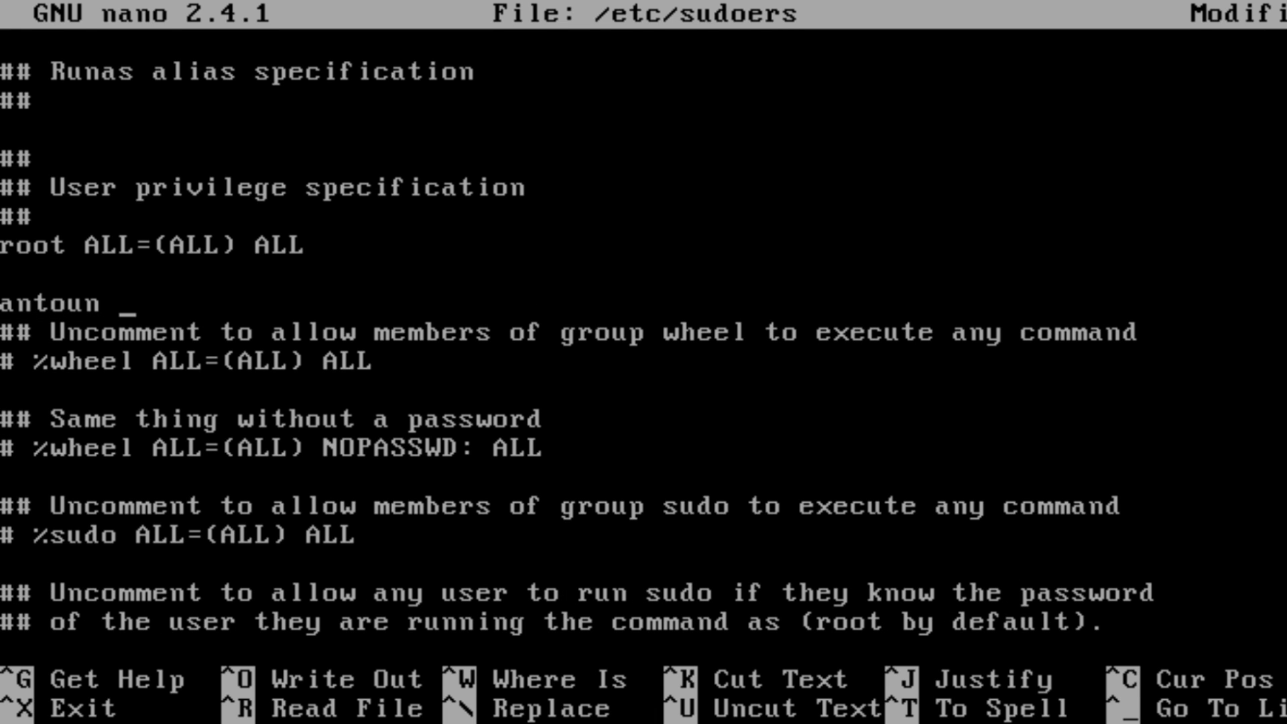
type("ALl=")
type(")")
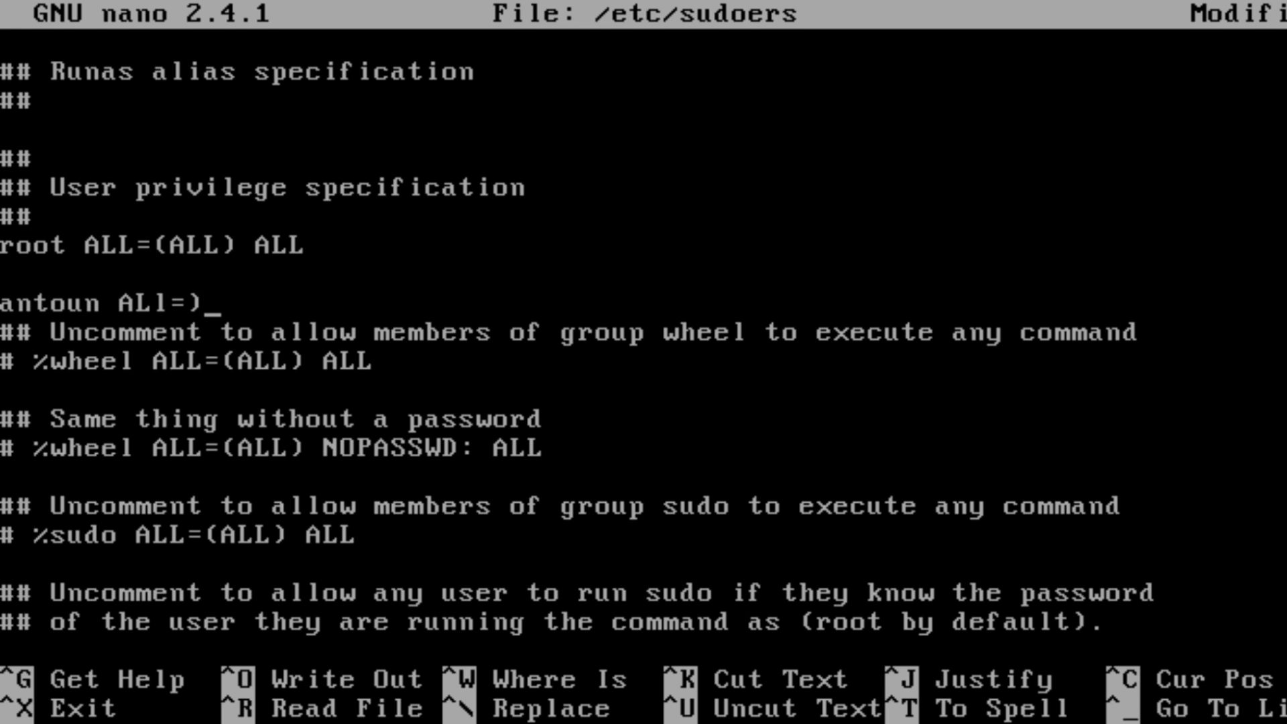
Step: Write the new user's ALL=(ALL) ALL rule and fix the ALl typo
key("BackSpace")
type("()")
key("Left")
type("AAK")
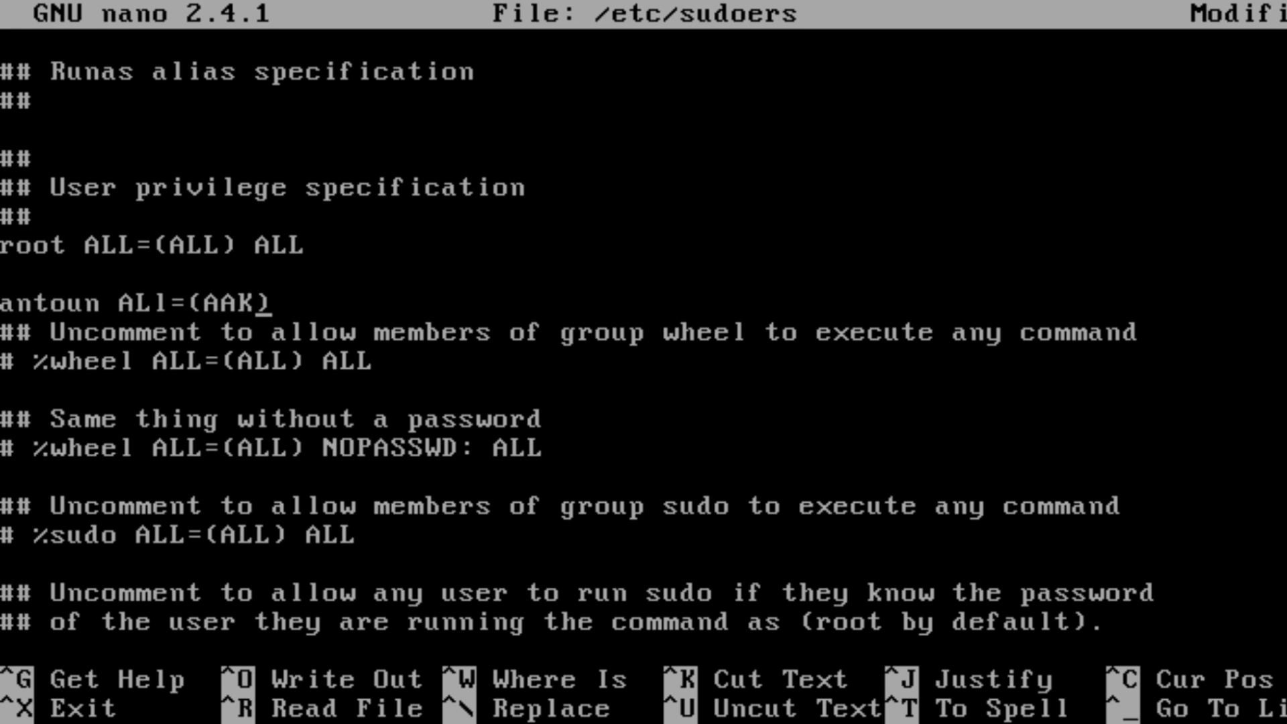
key("BackSpace")
key("BackSpace")
type("LL")
key("Right")
type("ALL")
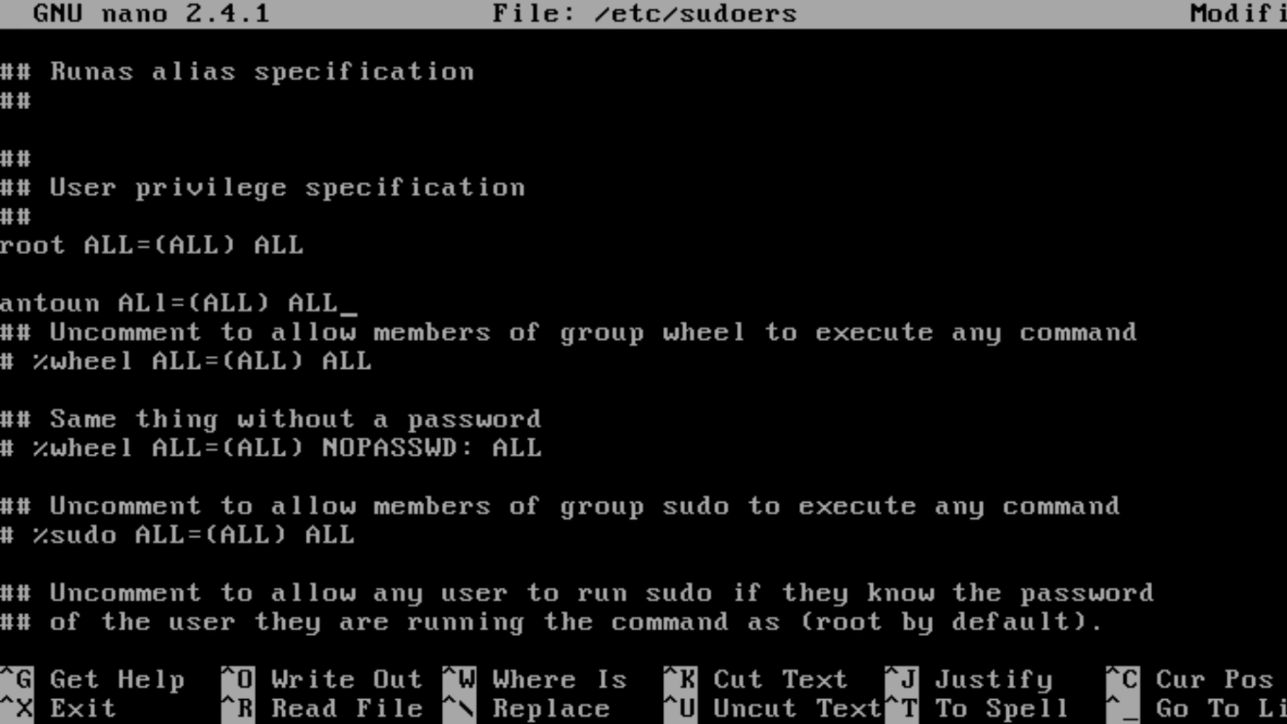
key("Return")
key("Up")
key("Right")
key("Right")
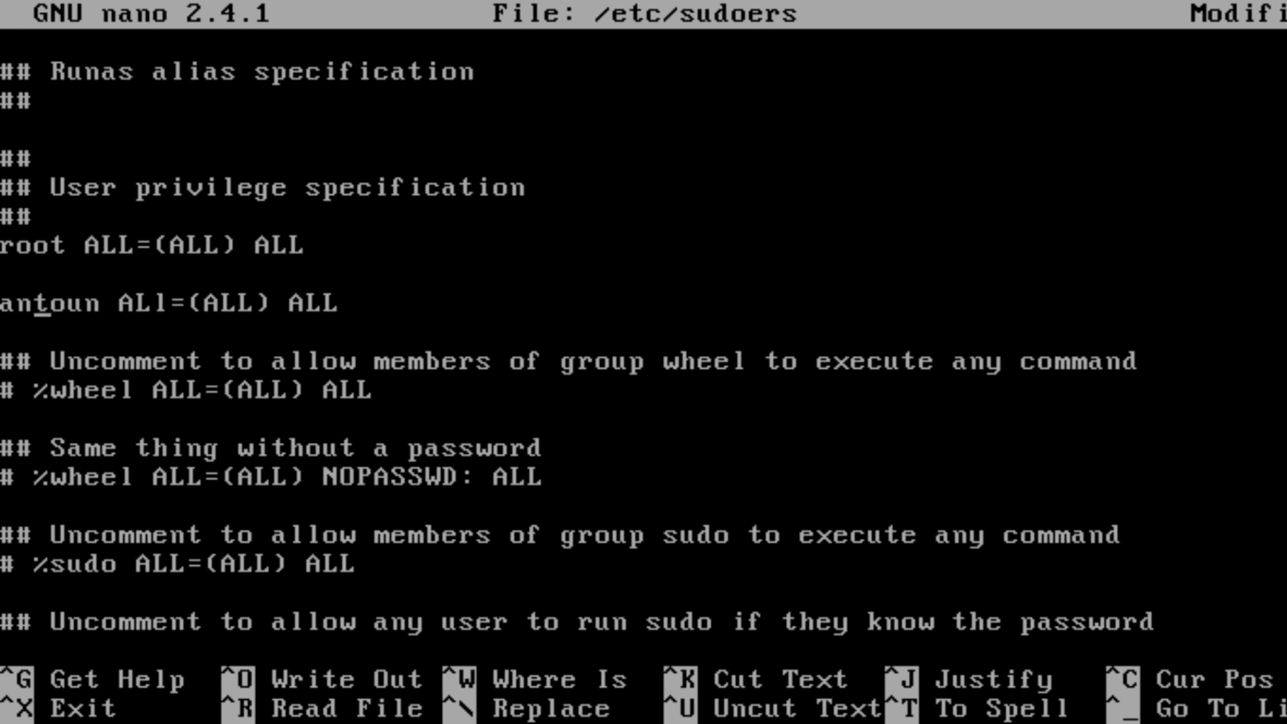
key("Right")
key("Right")
key("Right")
key("Right")
key("Right")
key("Right")
key("Right")
key("Right")
key("BackSpace")
type("L")
key("Right")
key("Right")
key("Right")
key("Right")
key("Right")
key("Right")
key("Right")
key("Right")
Step: Save the modified sudoers file, exit nano and clear the screen
key("ctrl+x")
key("y")
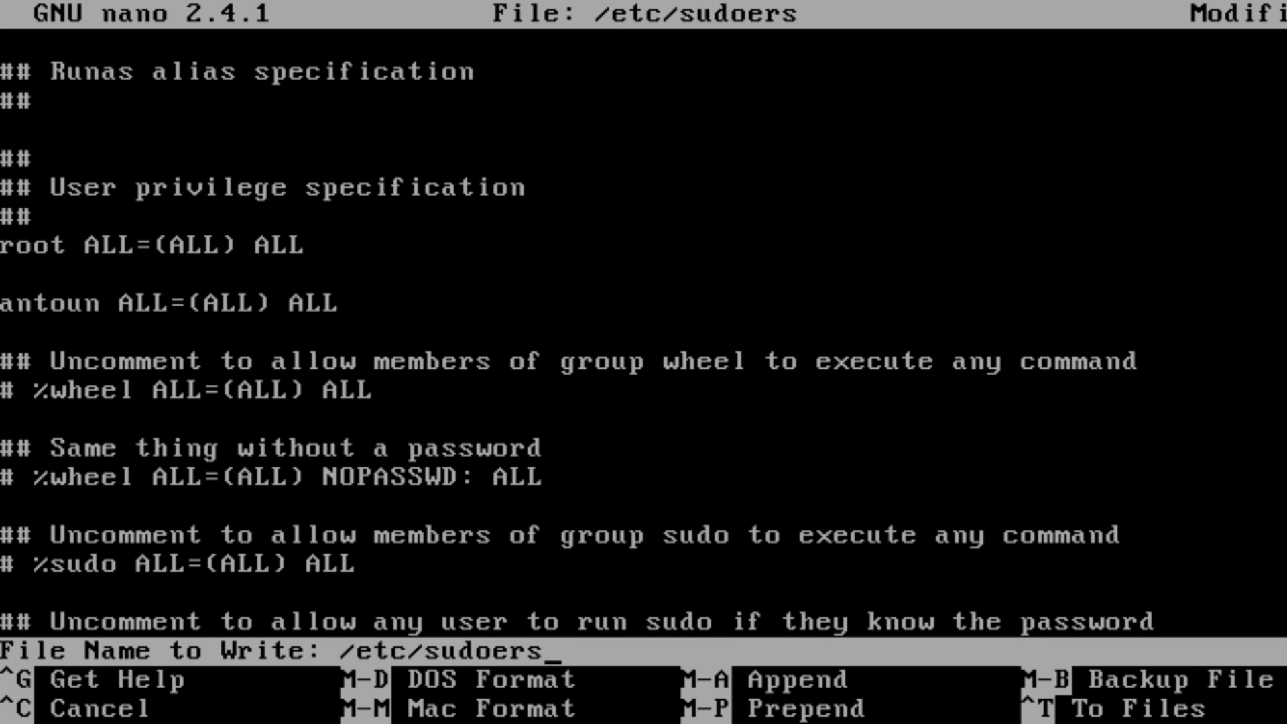
key("Return")
type("cl")
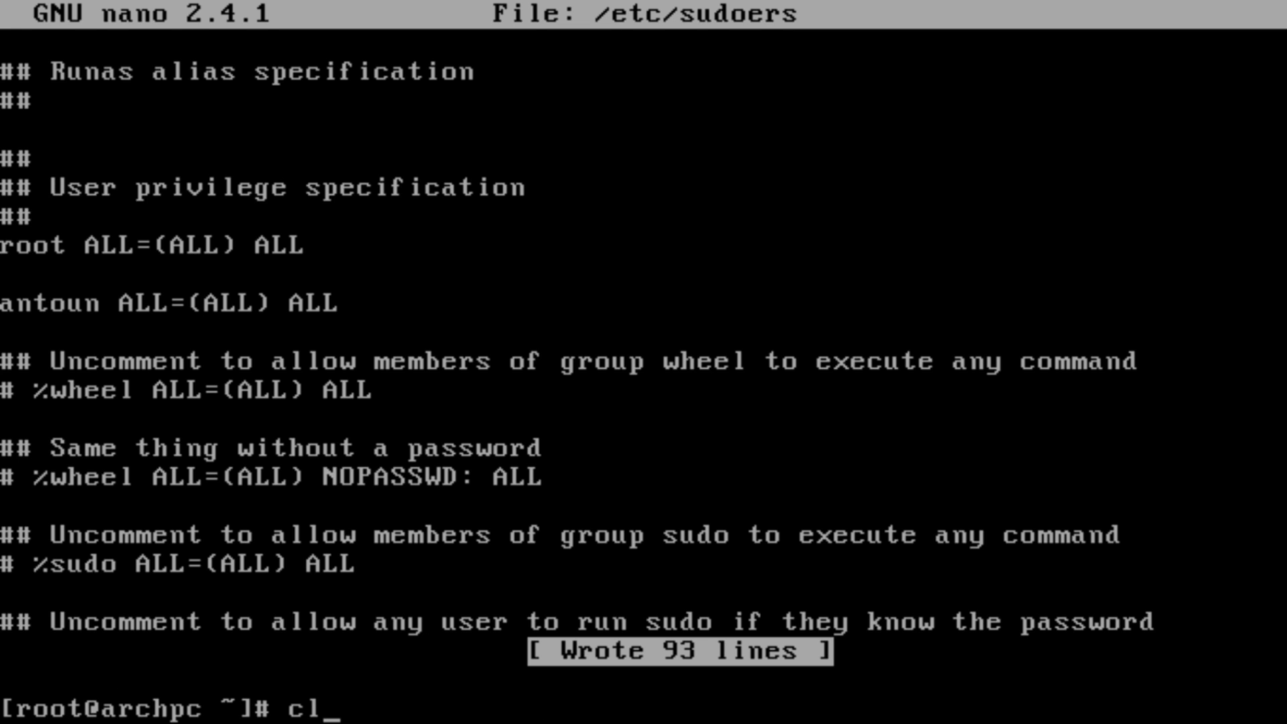
type("ear")
key("Return")
type("exit")
Step: Log out of root, log in as the new user and clear the console
key("Return")
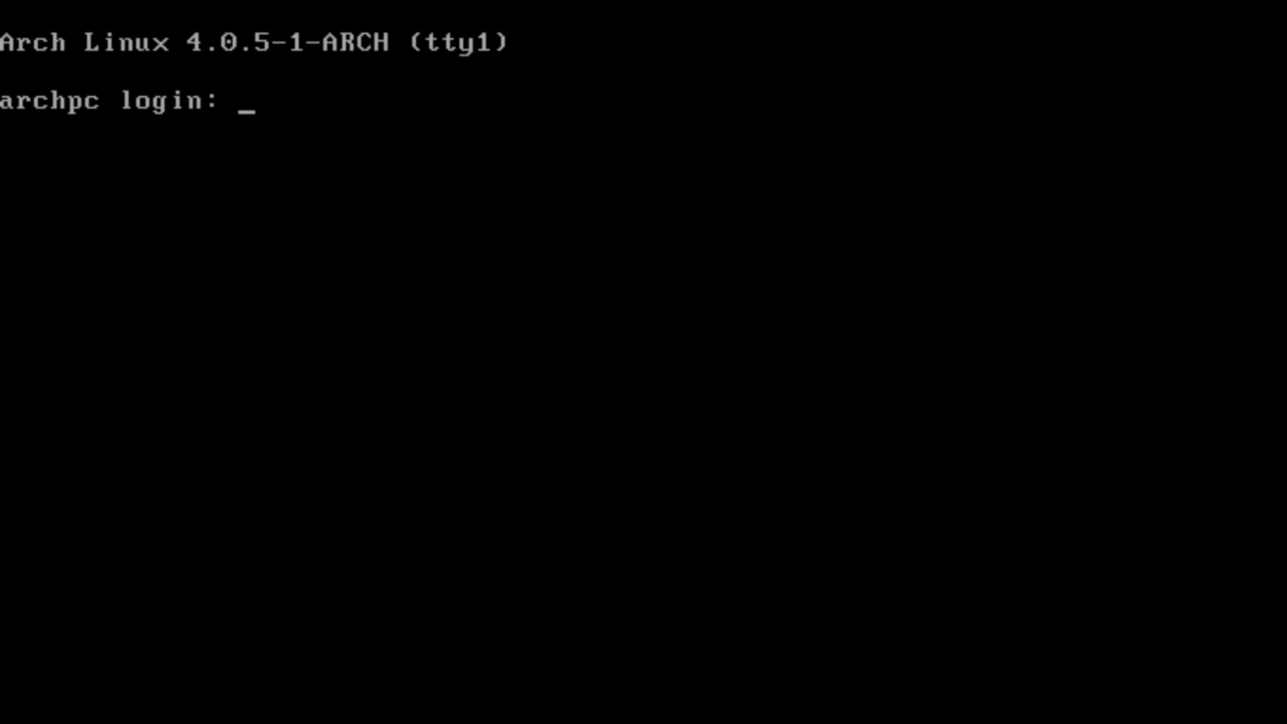
type("antoun")
key("Return")
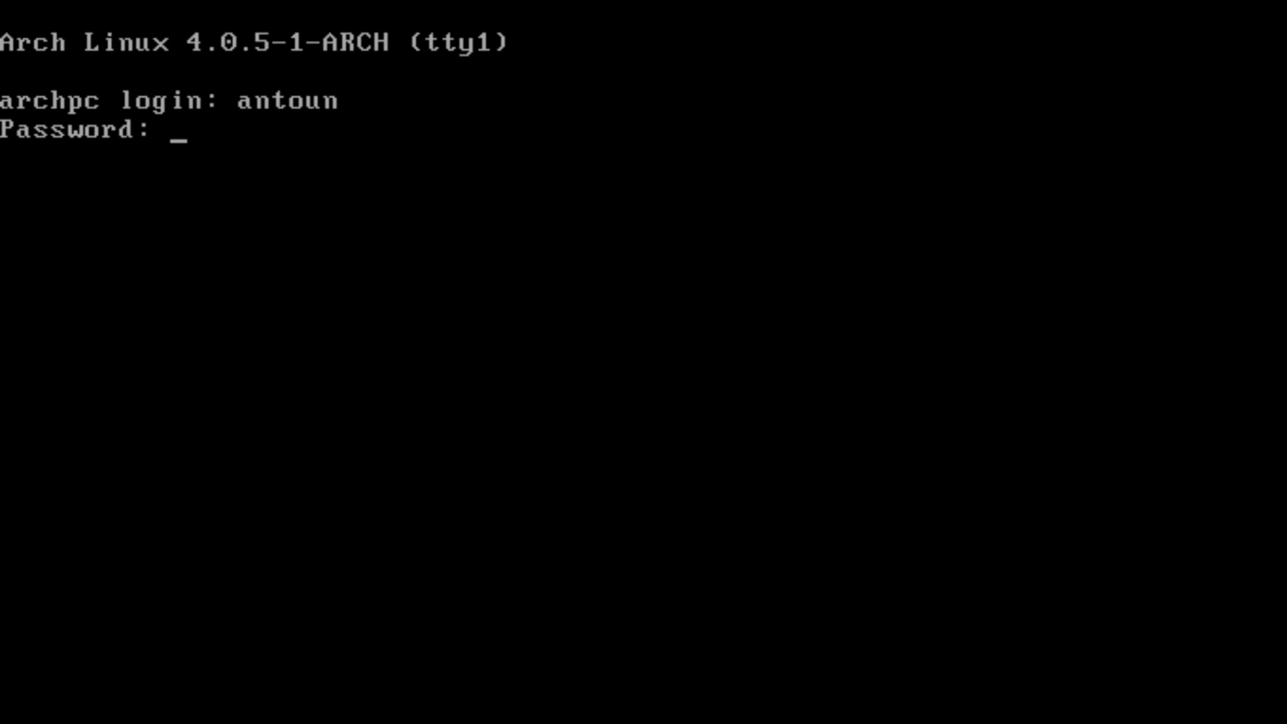
key("Return")
type("clear")
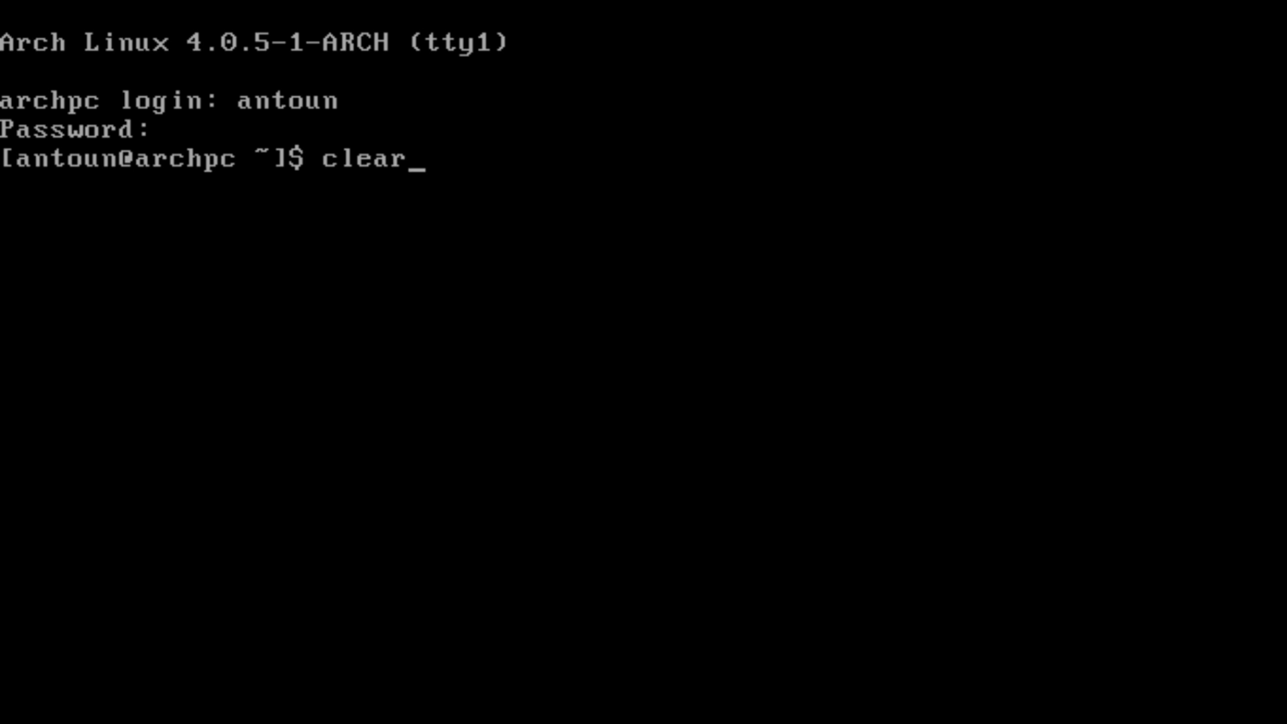
key("Return")
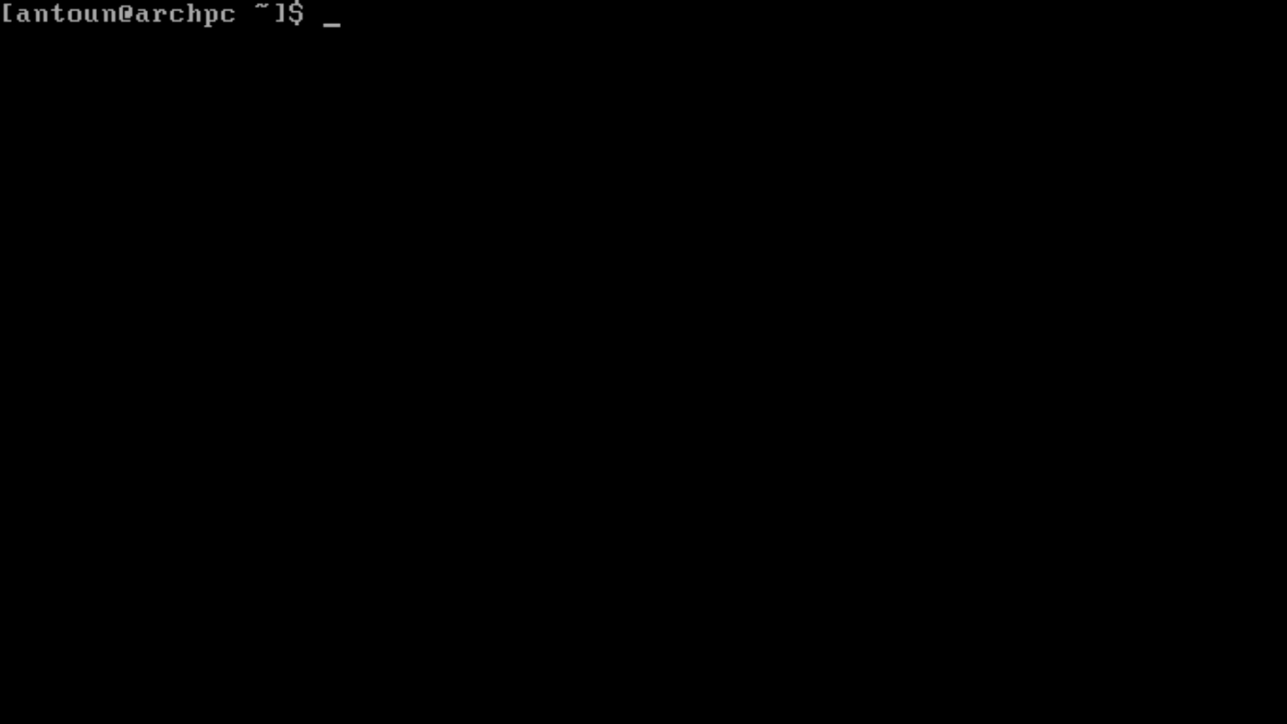
type("aur")
Step: Abandon a mistyped install command and enter sudo nano /etc/pacman.conf instead
key("BackSpace")
key("BackSpace")
key("BackSpace")
key("BackSpace")
type("pacamn")
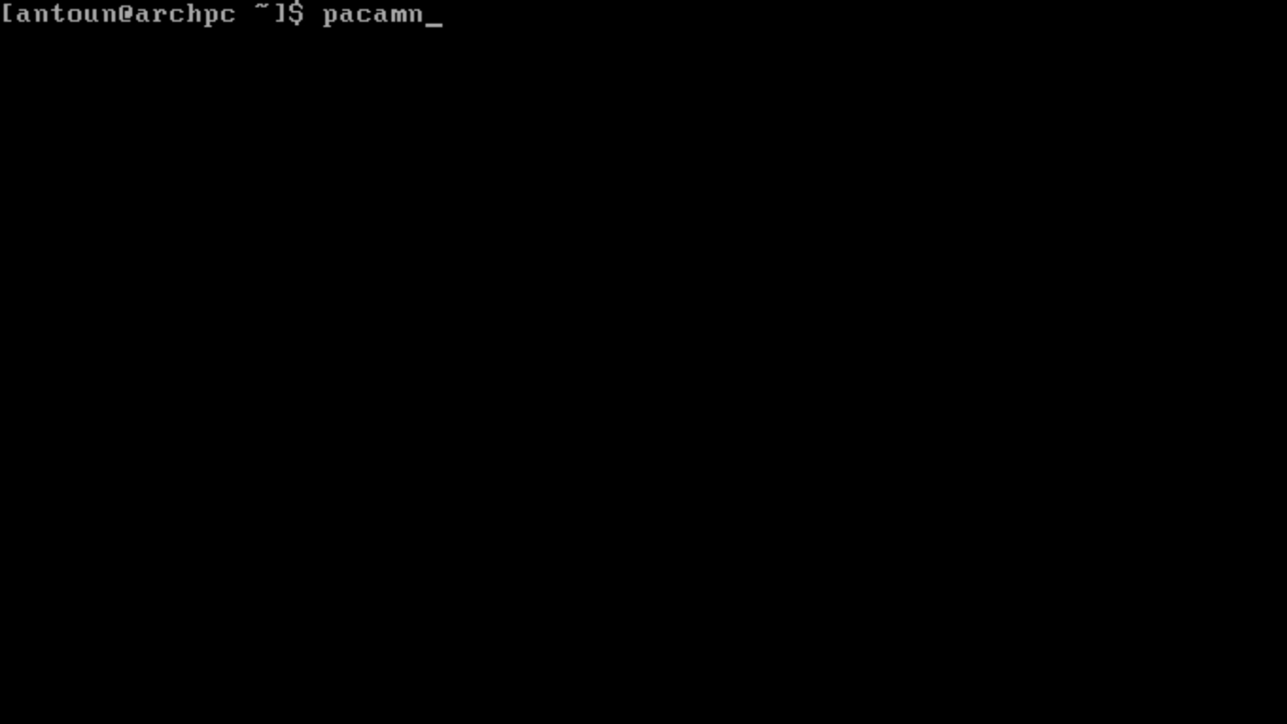
key("BackSpace")
key("BackSpace")
key("BackSpace")
type("man -S")
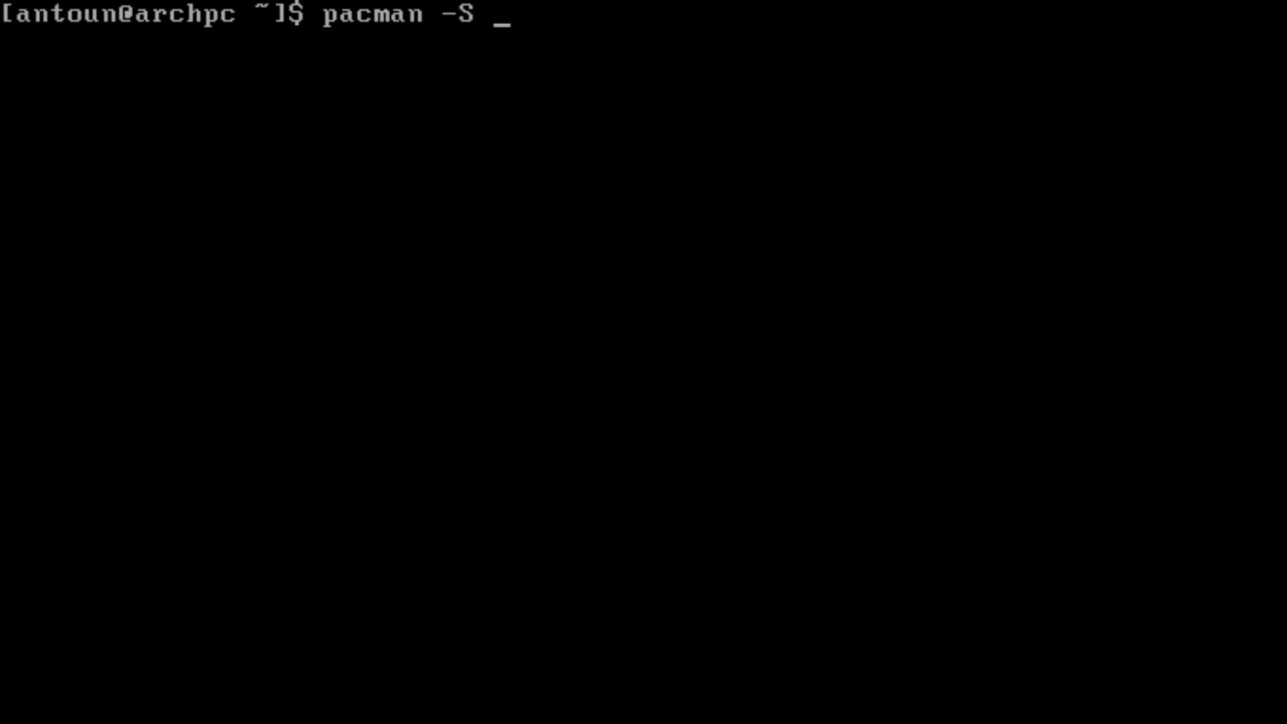
key("BackSpace")
type("gdkd")
key("BackSpace")
key("BackSpace")
key("BackSpace")
key("BackSpace")
key("BackSpace")
key("BackSpace")
key("BackSpace")
key("BackSpace")
key("BackSpace")
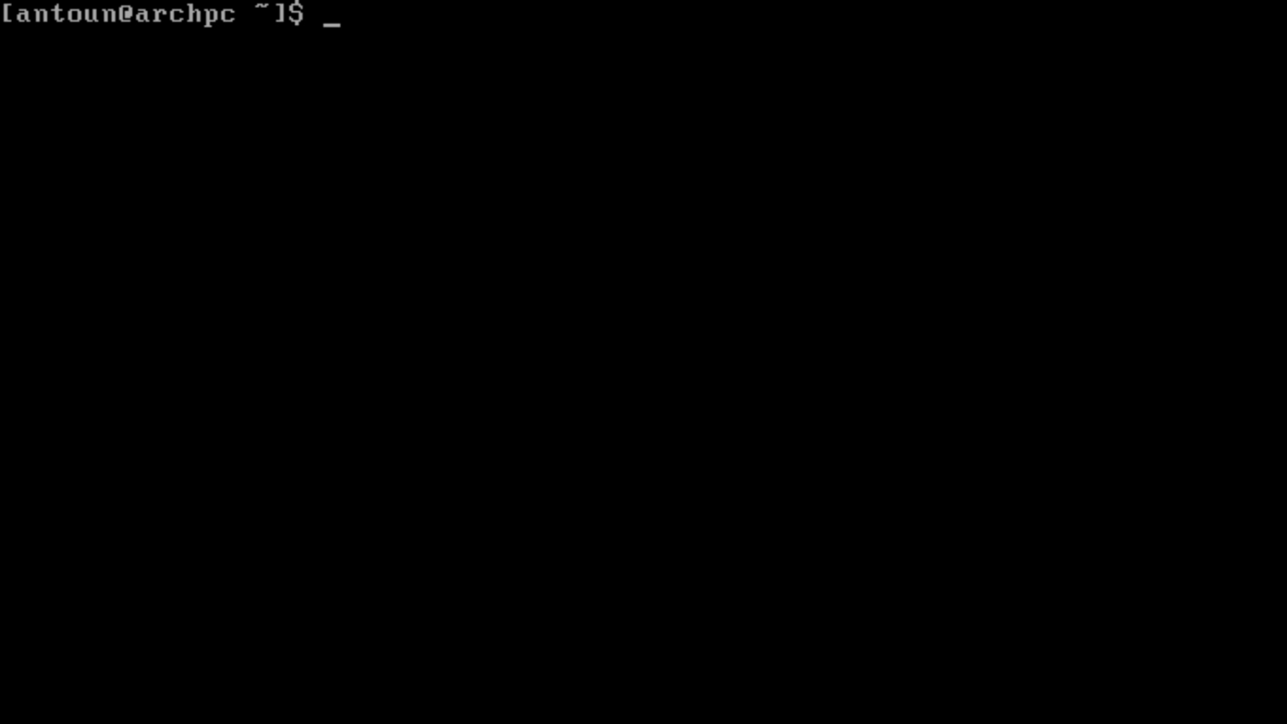
type("n")
key("BackSpace")
type("sudo")
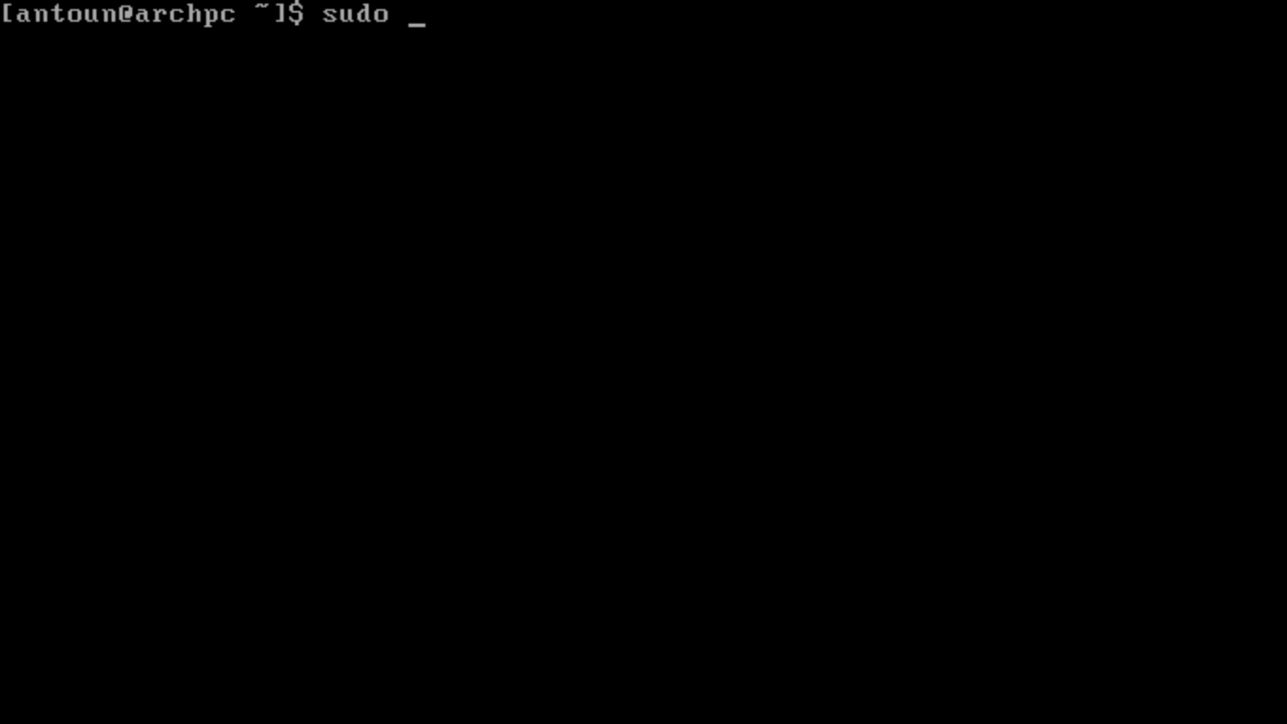
key("BackSpace")
key("BackSpace")
type("nano ")
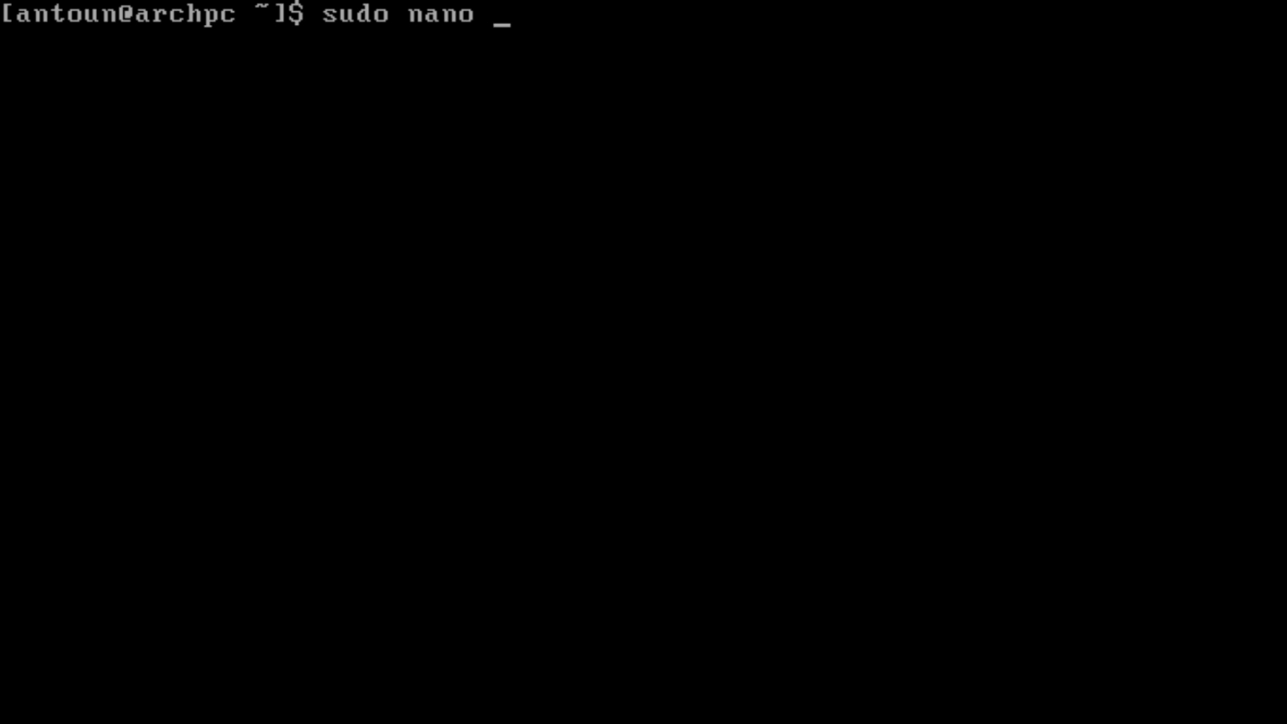
type("/etc/pacam")
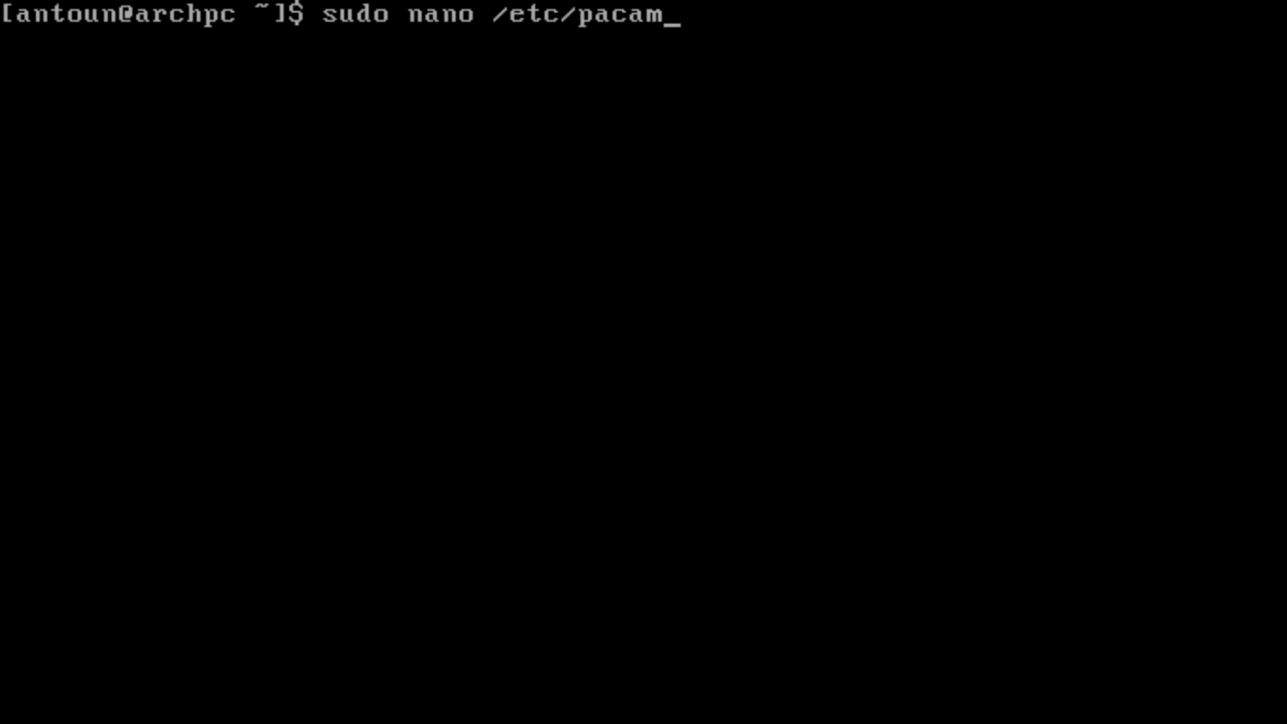
type("n")
key("BackSpace")
key("BackSpace")
key("BackSpace")
key("BackSpace")
type("man")
type(".conf")
Step: Run the sudo nano command on pacman.conf and supply the sudo password
key("Return")
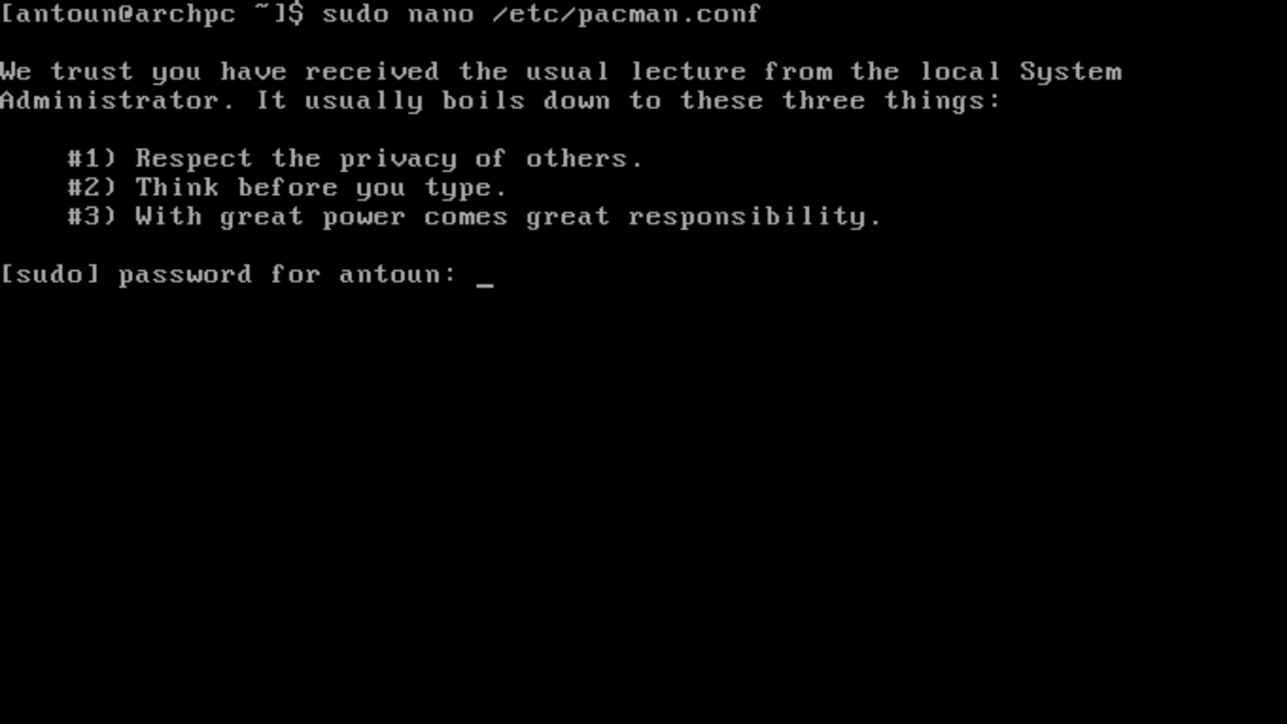
type("password")
key("Return")
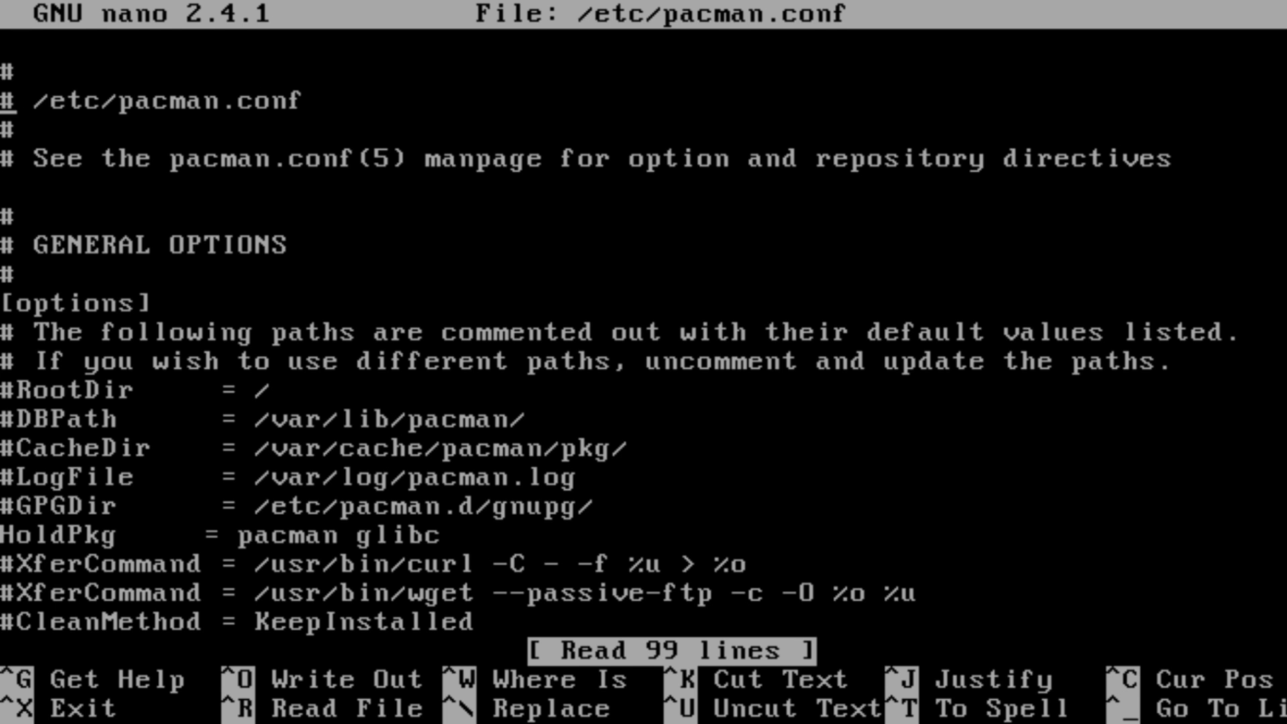
Step: Move to the end of pacman.conf past the repository sections and add a new blank line
key("Down")
key("Down")
key("Down")
key("Down")
key("Down")
key("Down")
key("Down")
key("Down")
key("Down")
key("Down")
key("Down")
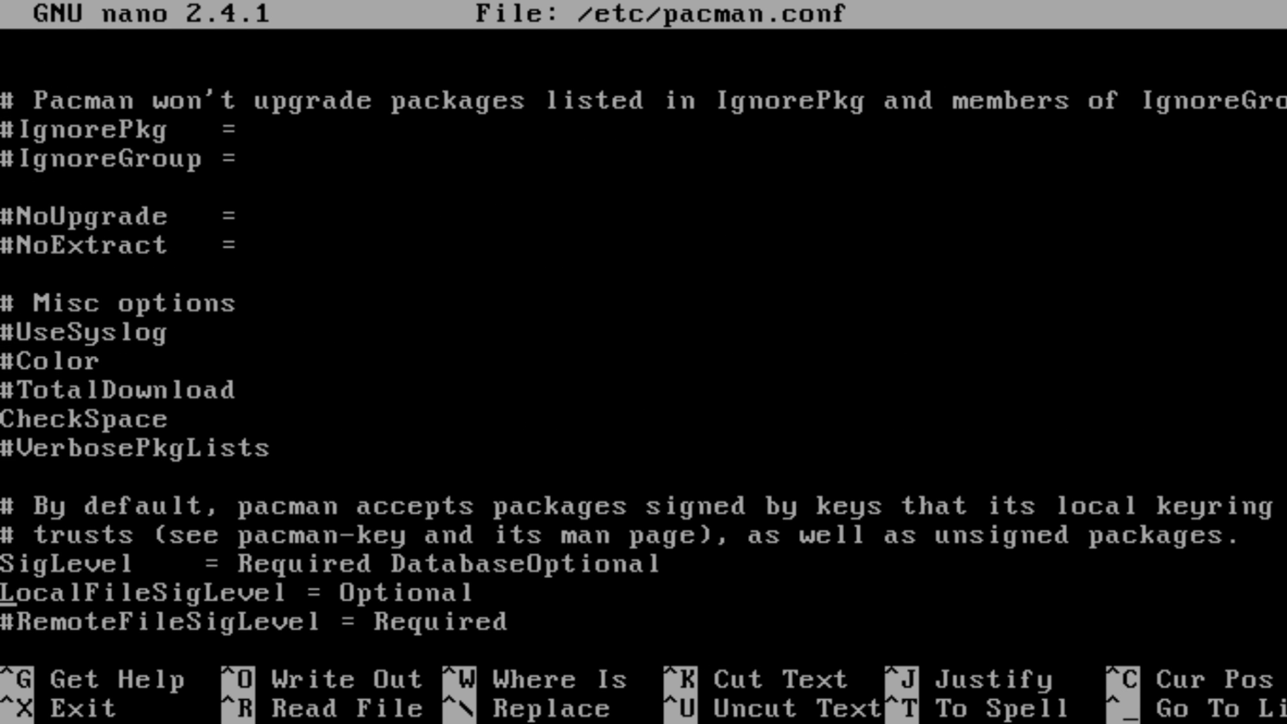
key("Page_Down")
key("Page_Down")
key("Down")
key("Down")
key("Down")
key("Page_Down")
key("Down")
key("Down")
key("Down")
key("Up")
key("Up")
key("Up")
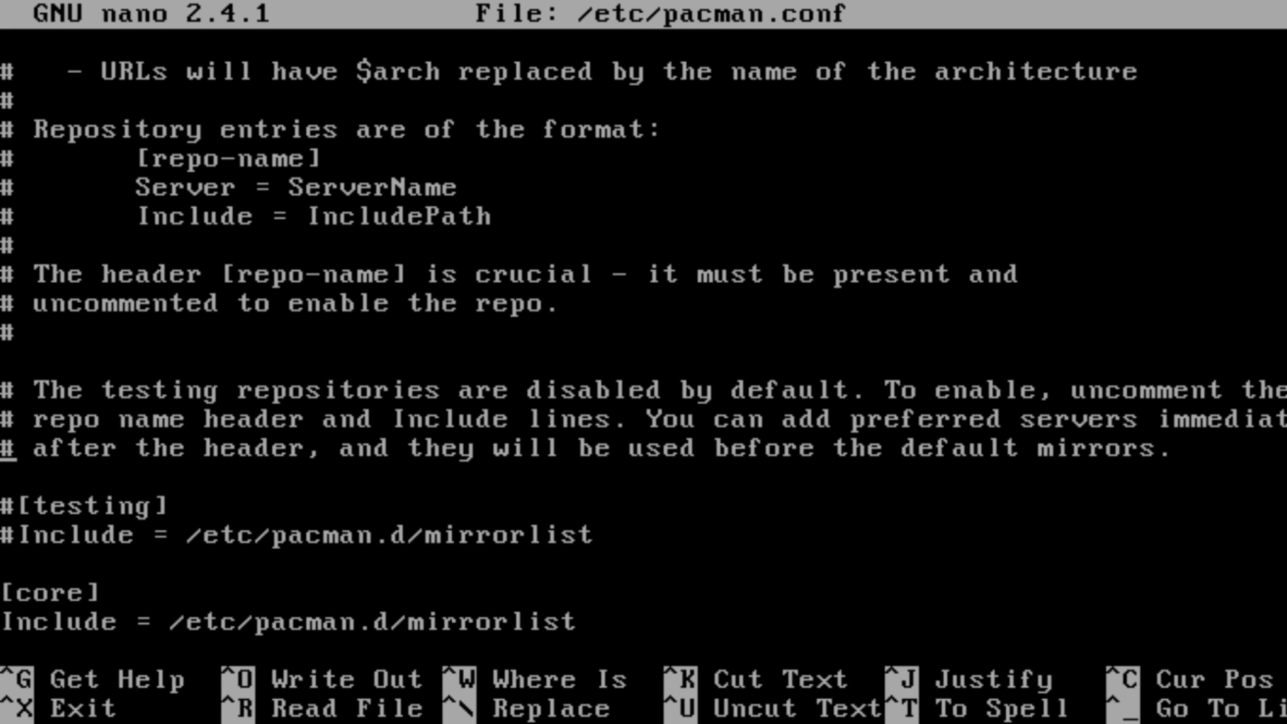
key("Up")
key("Down")
key("Down")
key("Down")
key("Down")
key("Down")
key("Down")
key("Down")
key("Down")
key("Down")
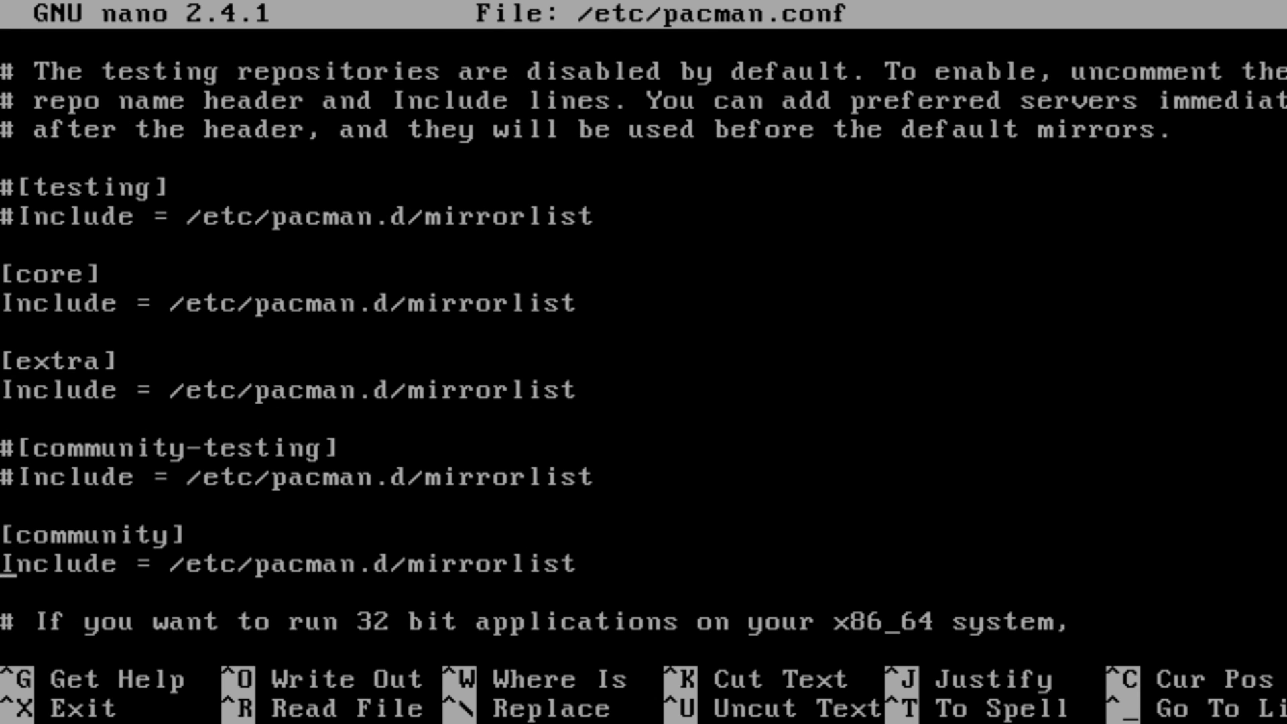
key("Down")
key("Up")
key("Up")
key("Up")
key("Down")
key("Down")
key("Down")
key("Down")
key("Down")
key("Down")
key("Down")
key("Down")
key("Down")
key("Down")
key("Up")
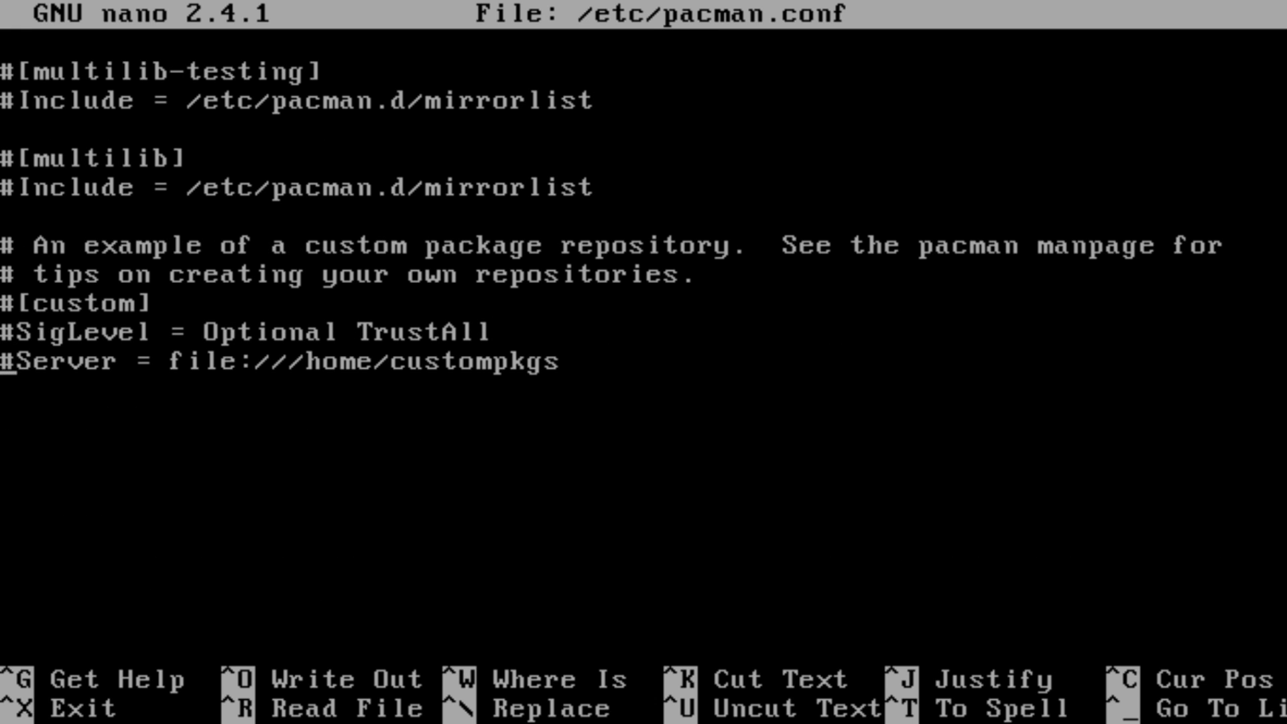
key("Down")
key("Return")
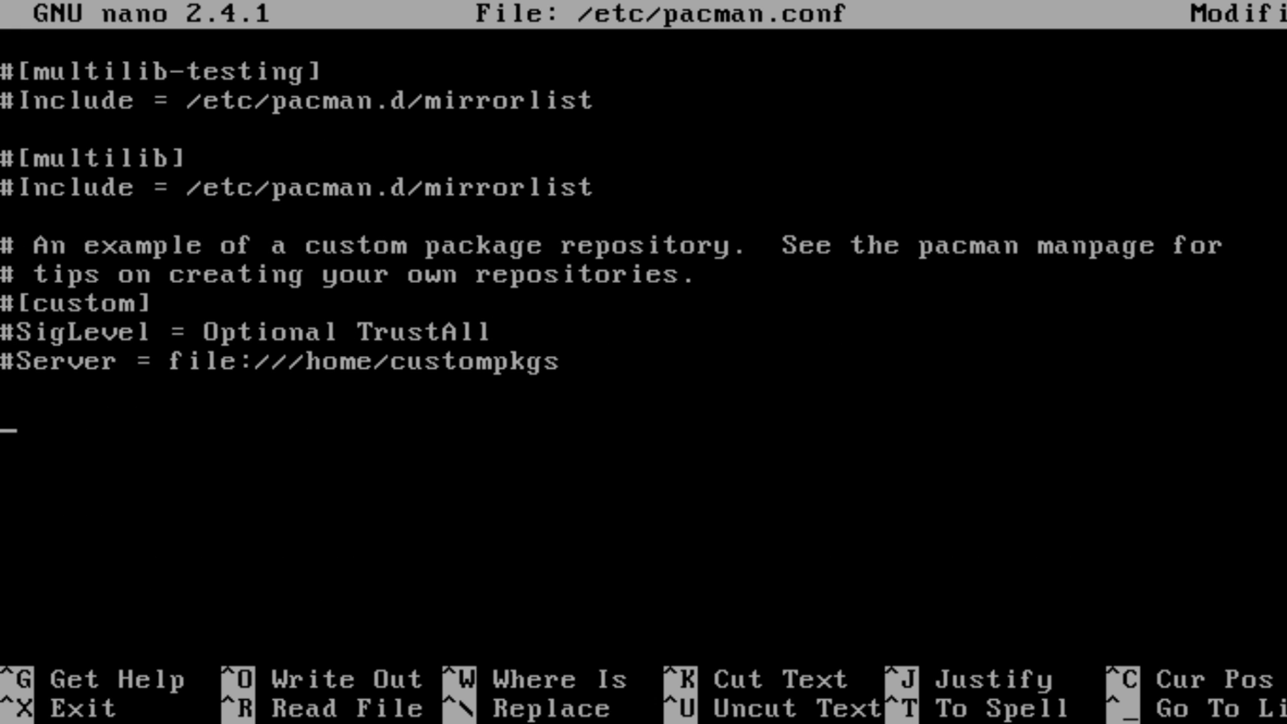
type("[archlinuxfr]")
Step: Add the [archlinuxfr] header and SigLevel = Never lines
key("Return")
type("Sig")
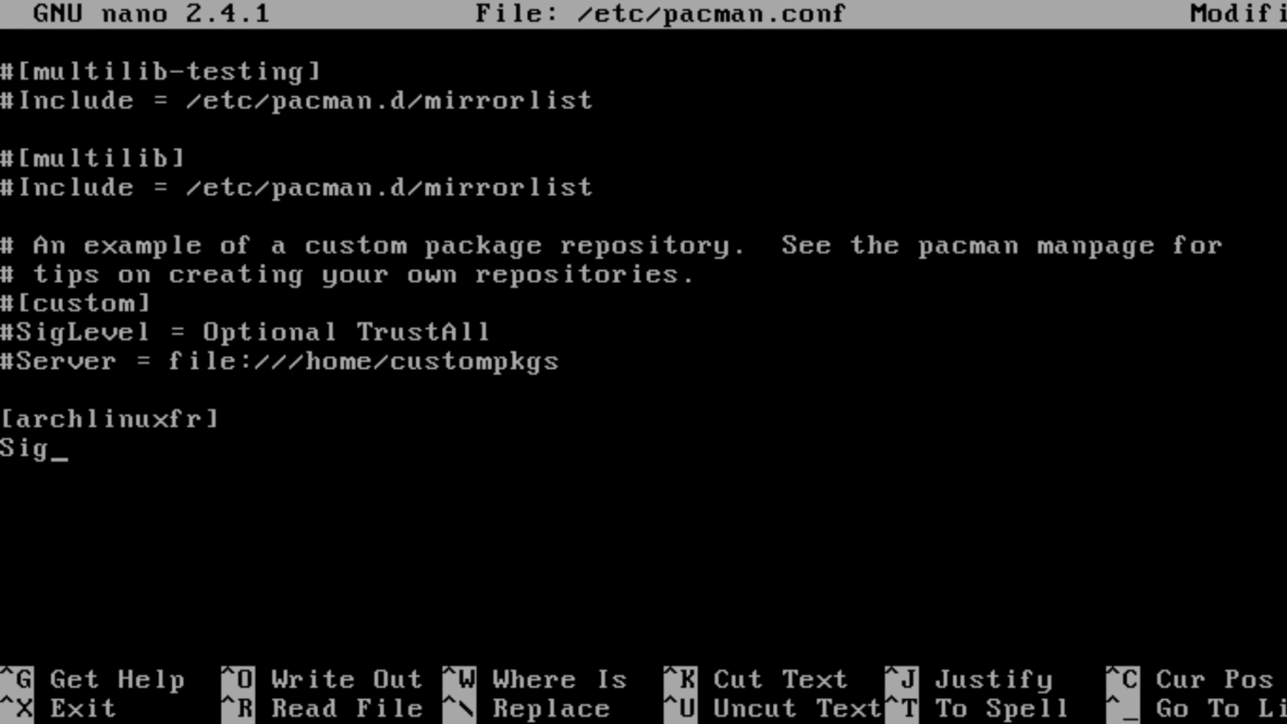
type("Level = ")
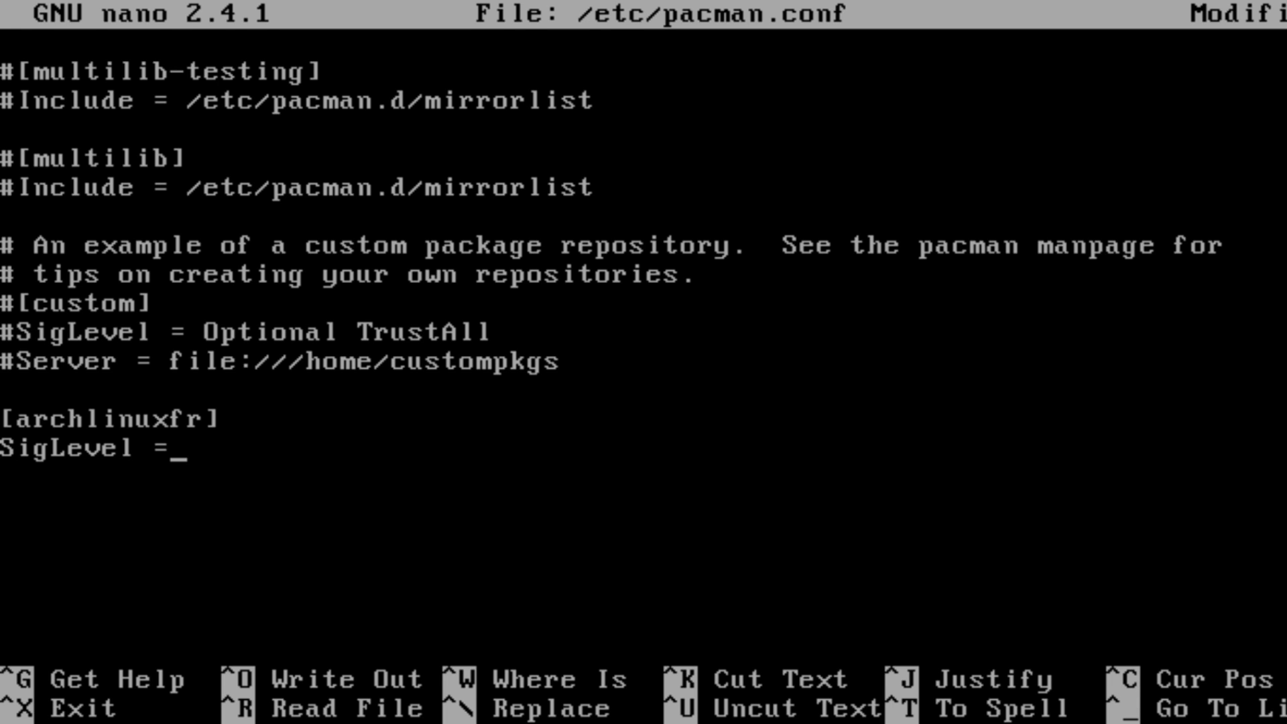
type("Never")
key("Return")
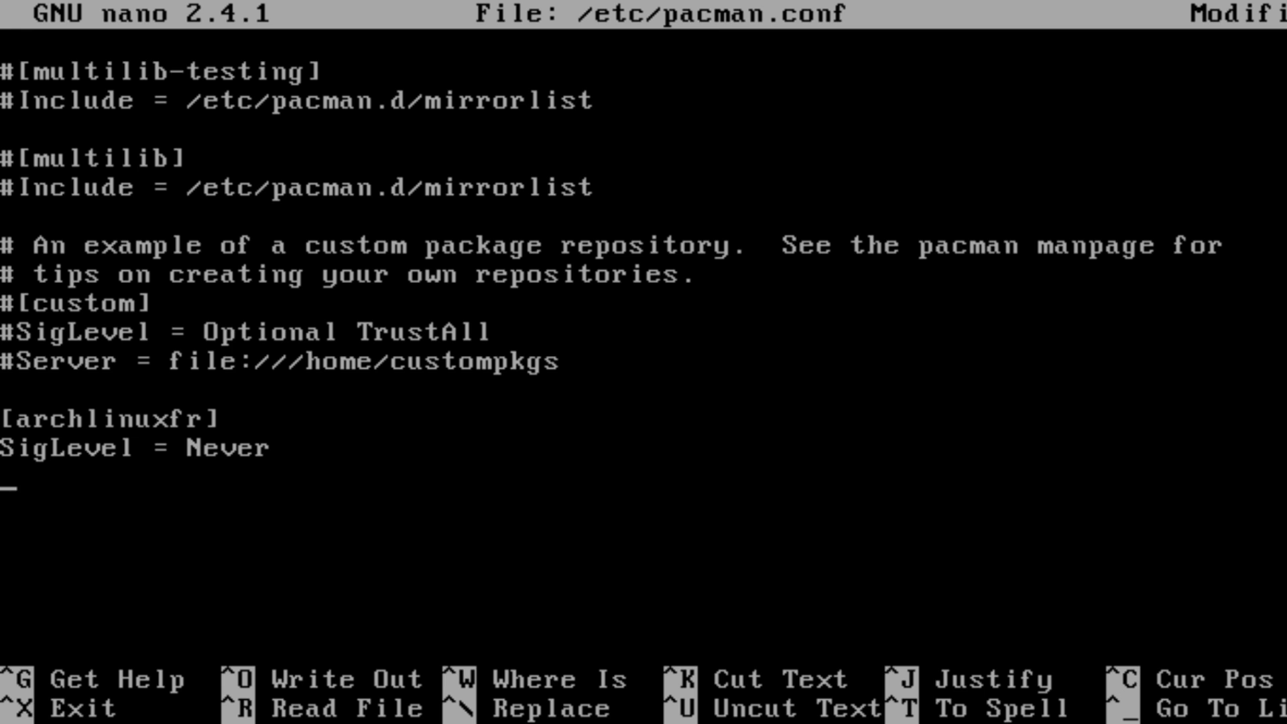
type("Serve")
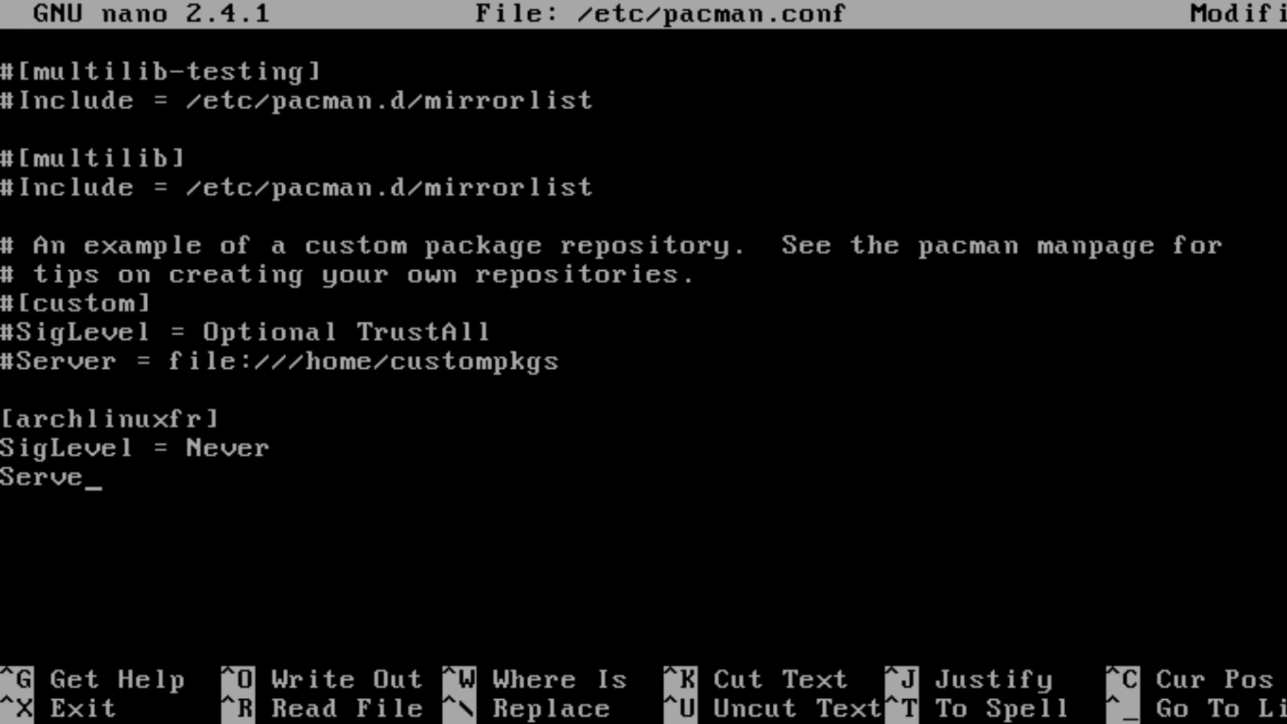
type("r = htt")
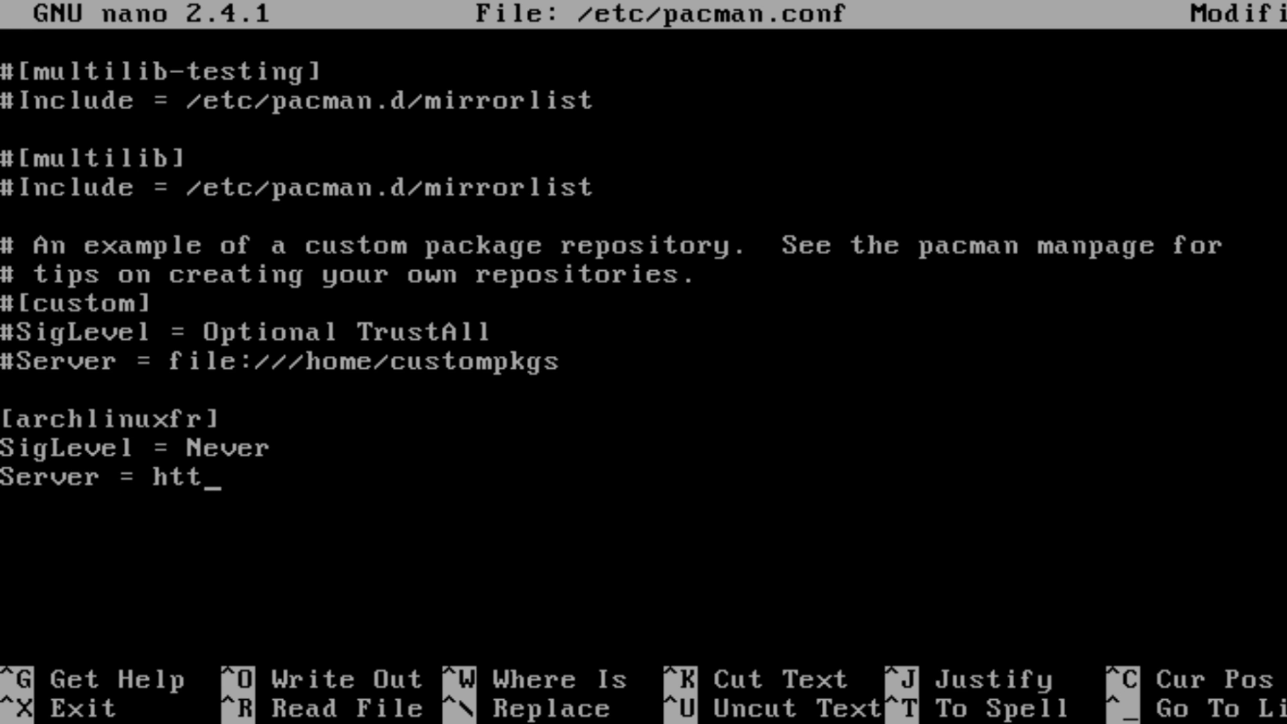
type("p;")
key("BackSpace")
type("://")
type("repo")
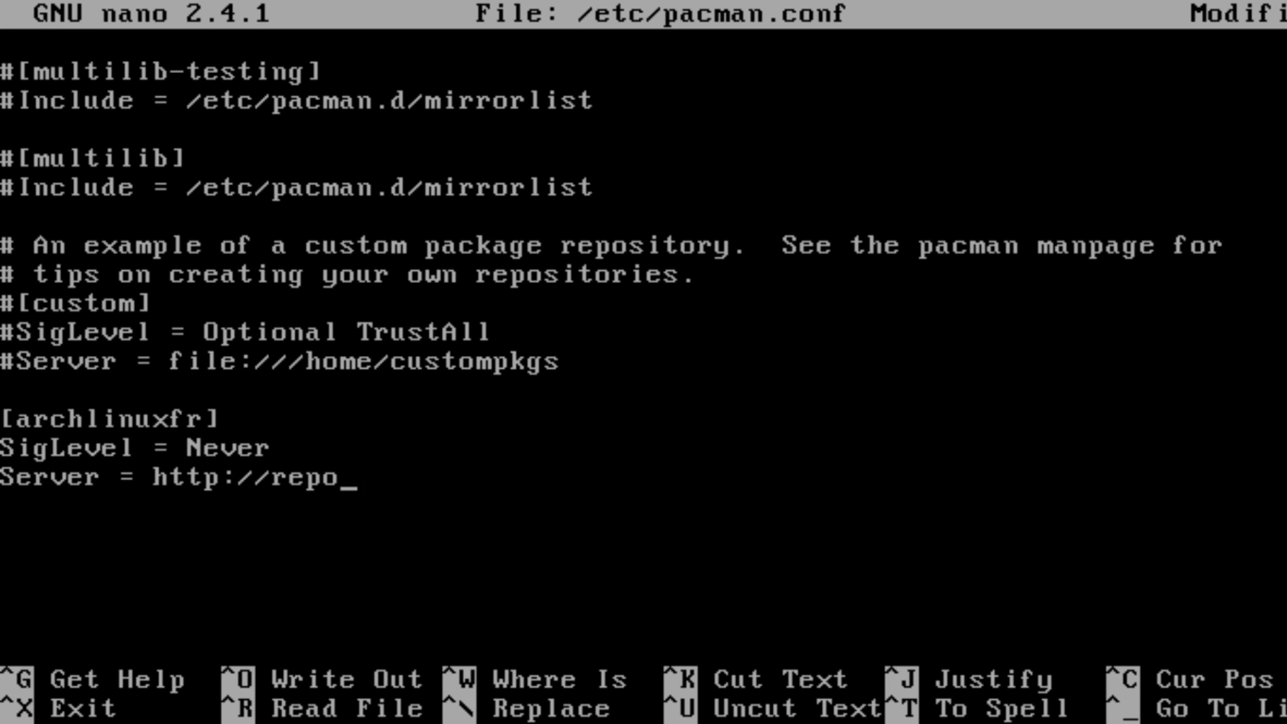
type("c")
key("BackSpace")
type("./")
key("BackSpace")
type("arch")
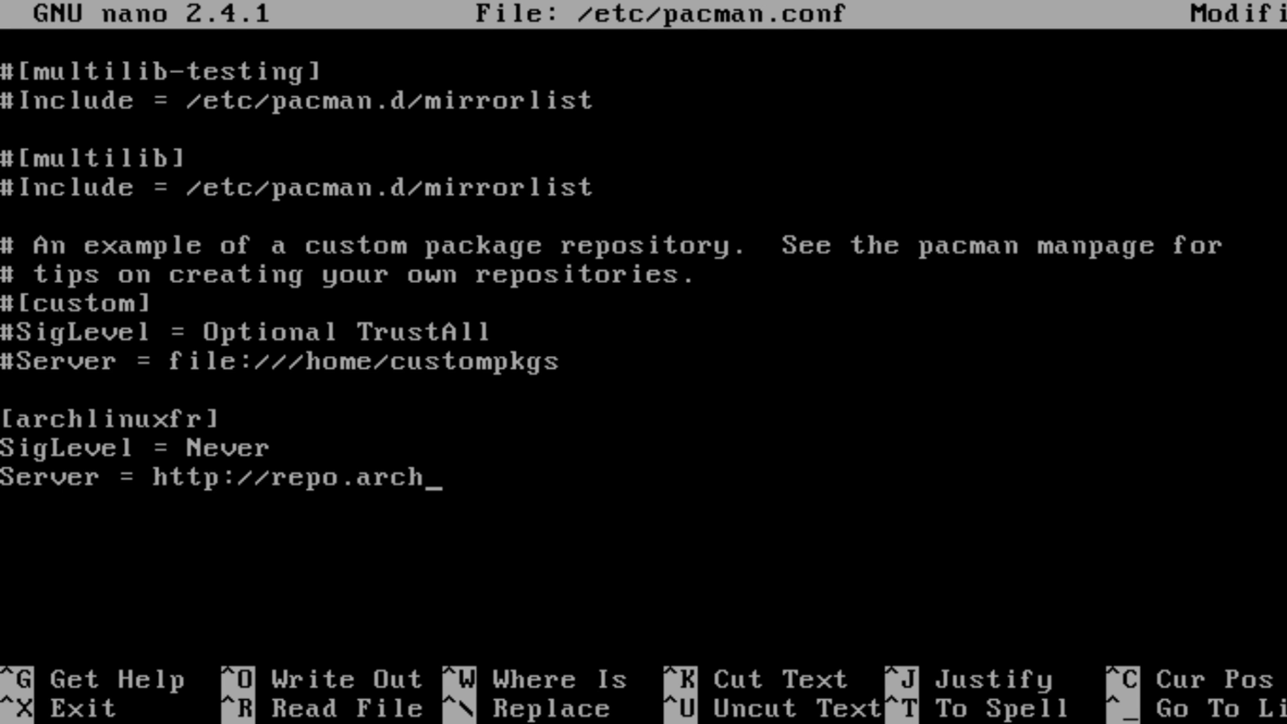
type("li")
type("nux")
key("BackSpace")
type(".fr")
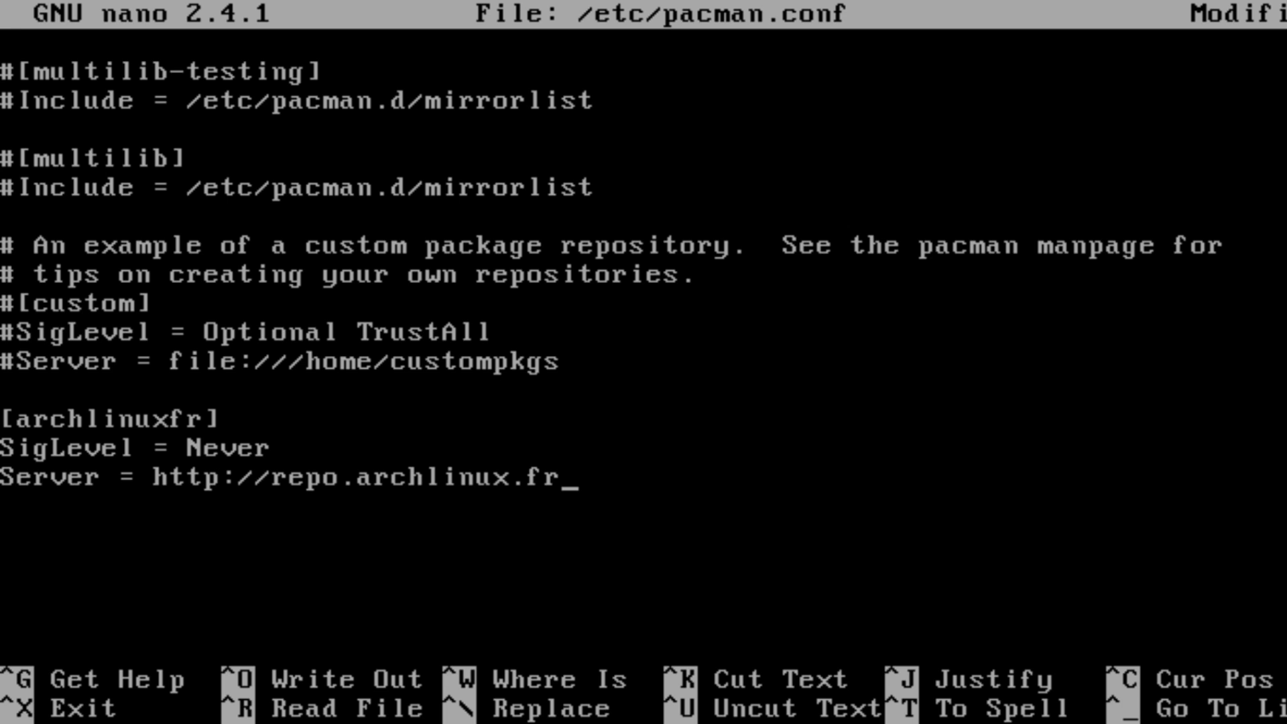
type("/@")
key("BackSpace")
type("#")
key("BackSpace")
type("$arc")
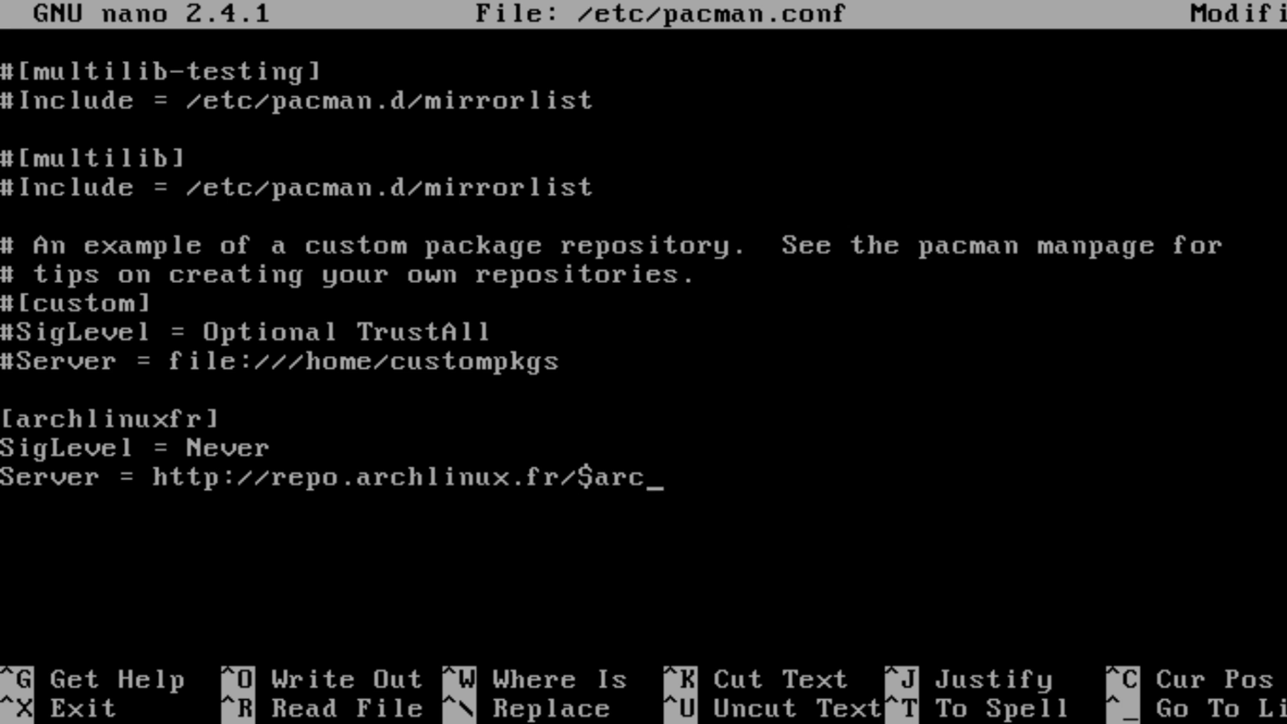
type("h")
key("ctrl+x")
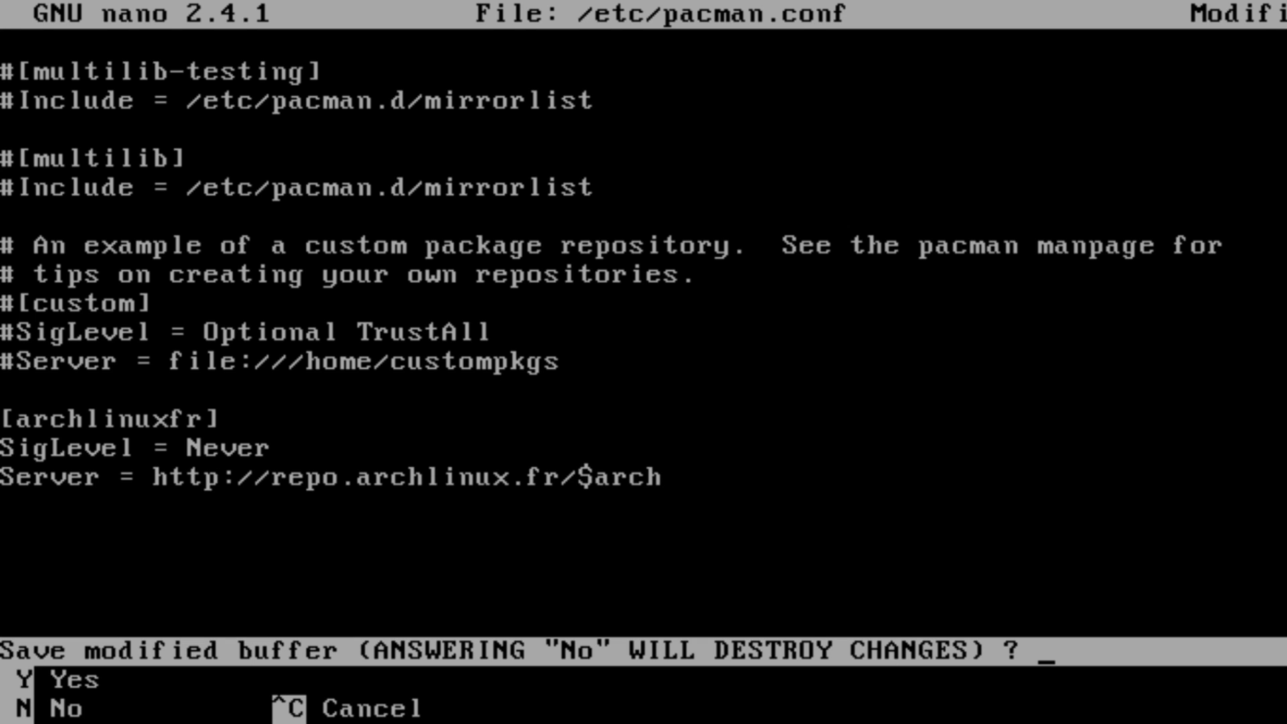
Step: Save pacman.conf, exit nano and clear the console
key("y")
key("Return")
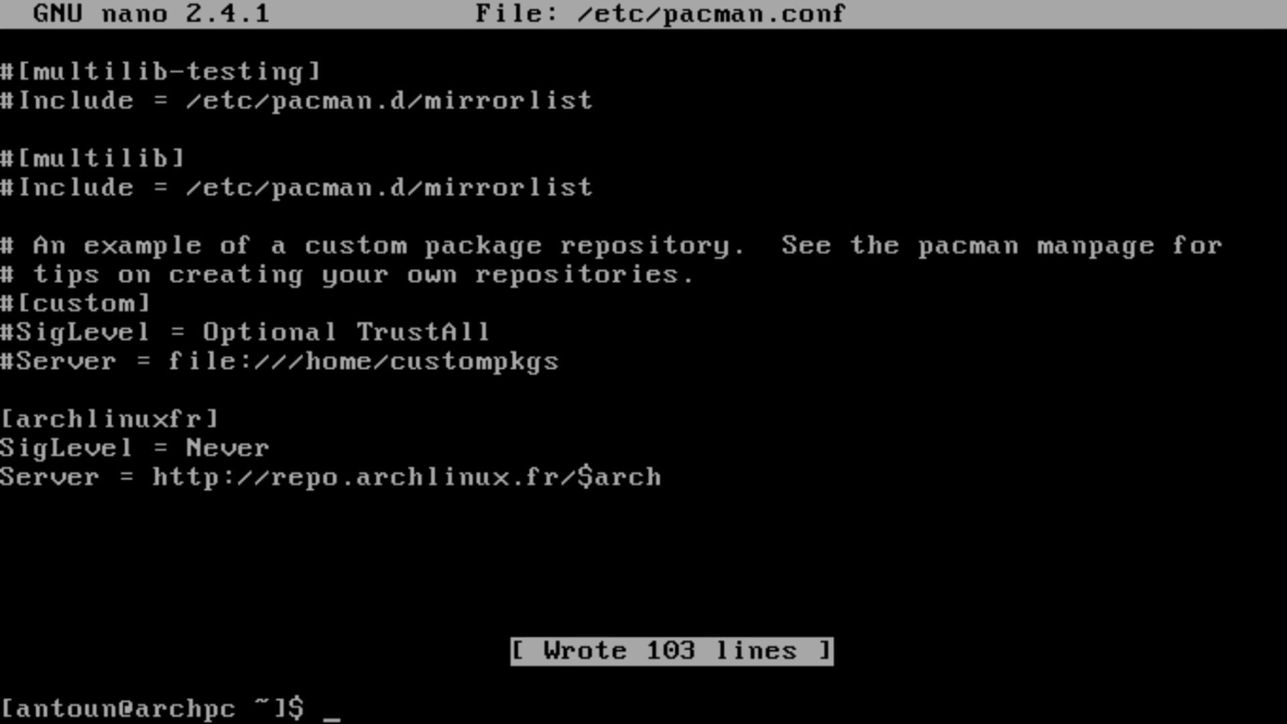
type("c;")
key("BackSpace")
type("lear")
key("Return")
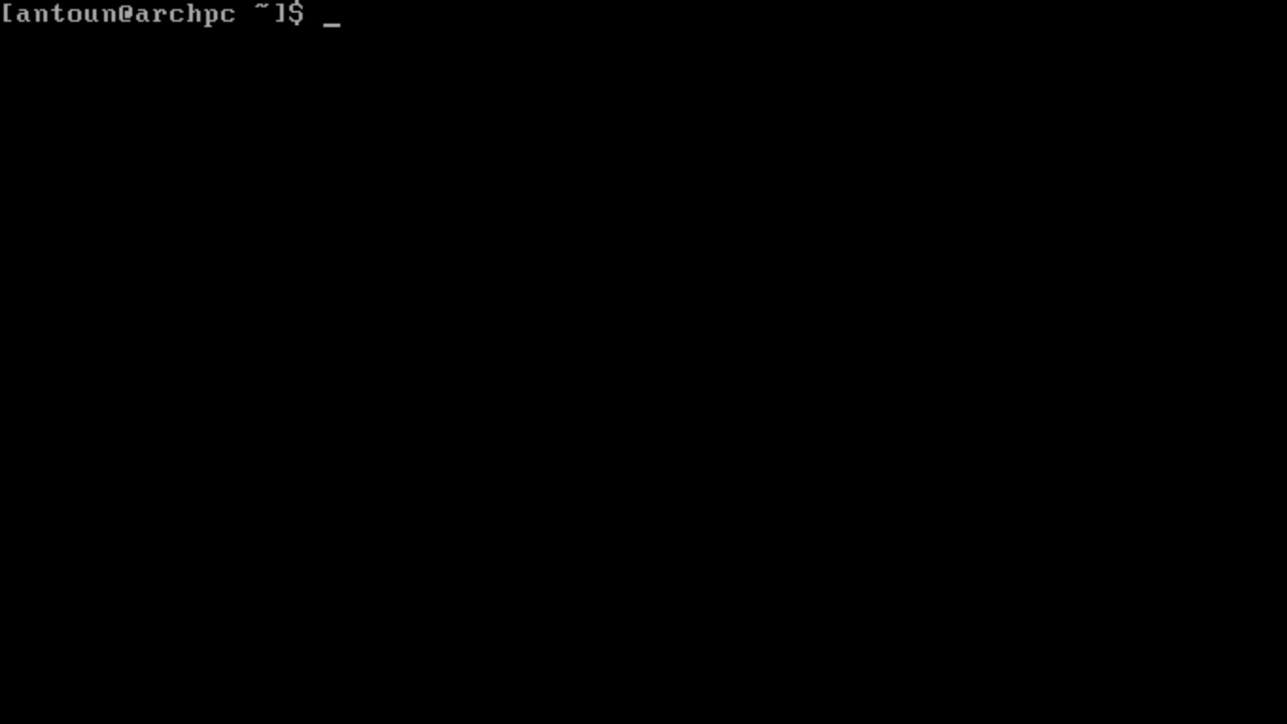
type("pa")
type("camn")
Step: Run the pacman system update, rerunning it with sudo after it fails as a normal user
key("BackSpace")
key("BackSpace")
key("BackSpace")
type("man")
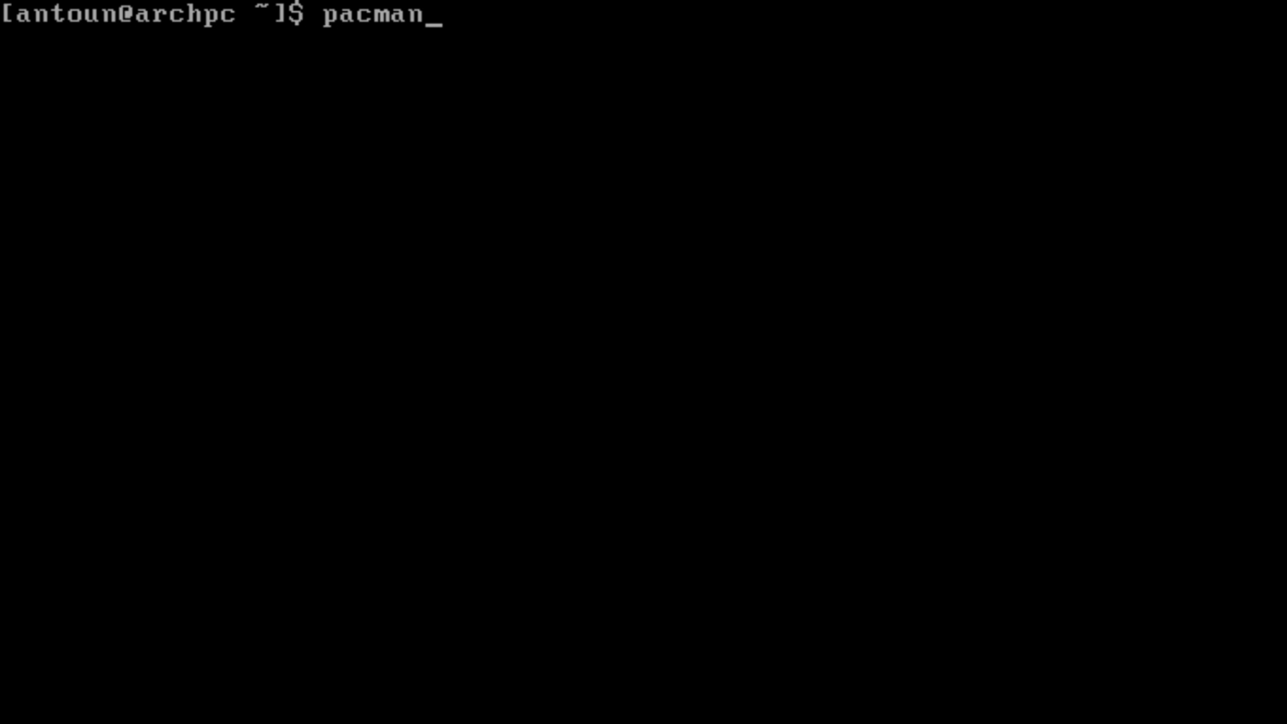
type(" -Syu")
key("Return")
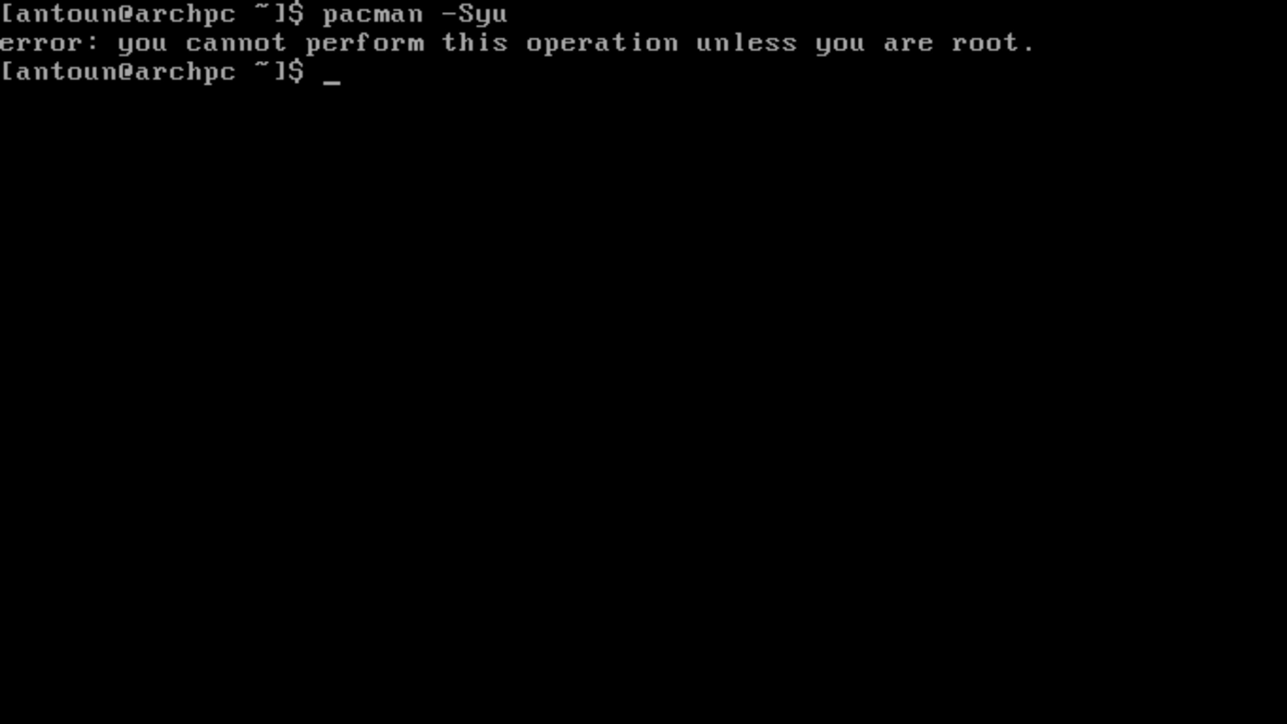
key("Up")
key("Left")
key("Home")
type("s")
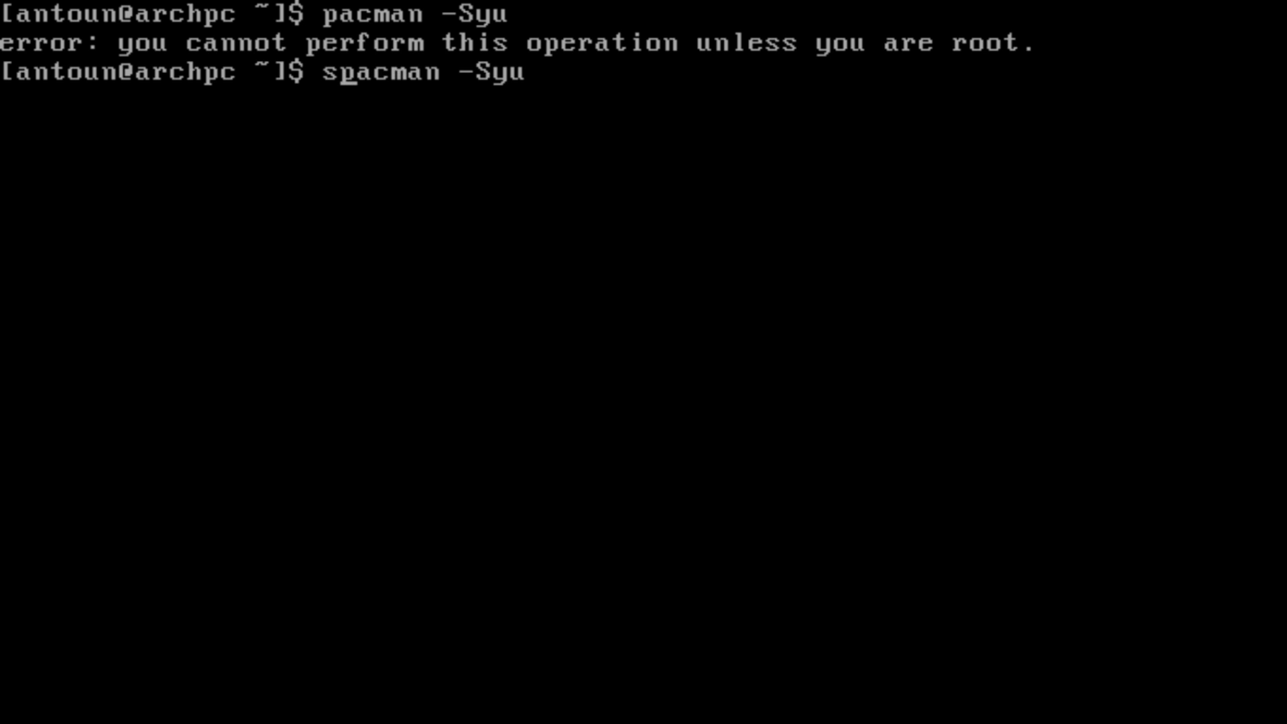
type("udo")
key("Return")
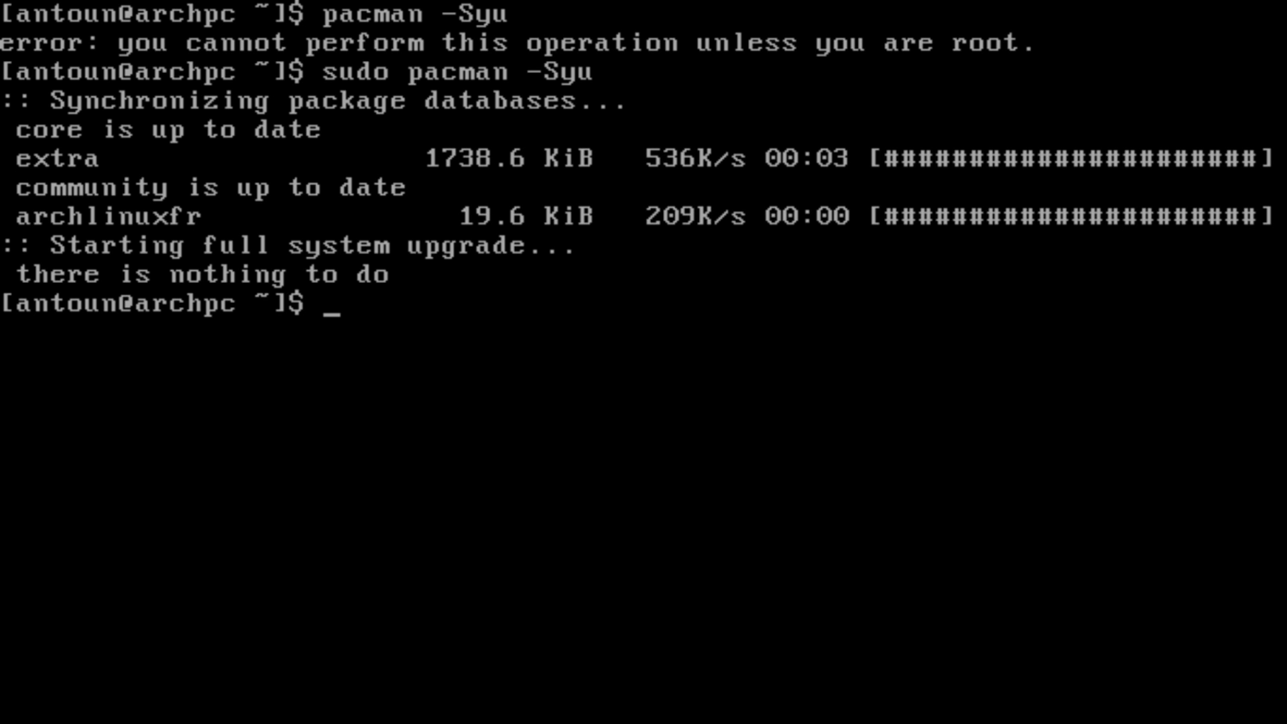
type("sudo pa")
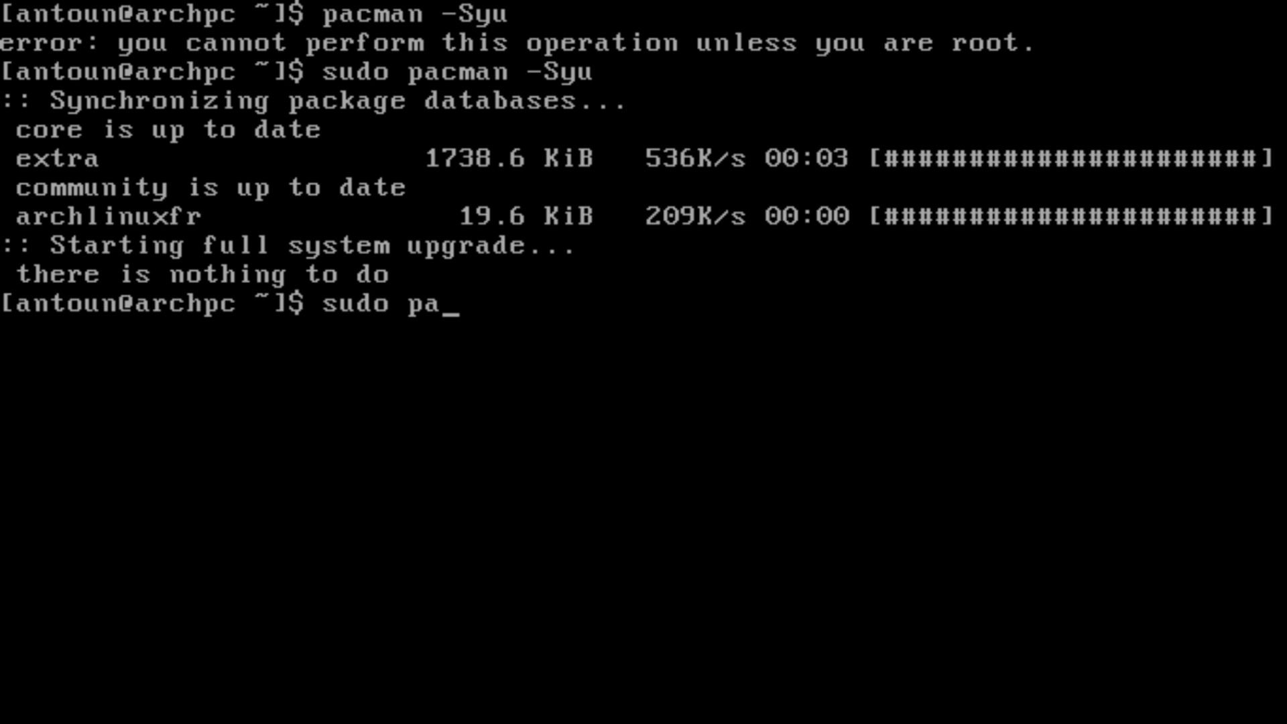
type("cman -S ")
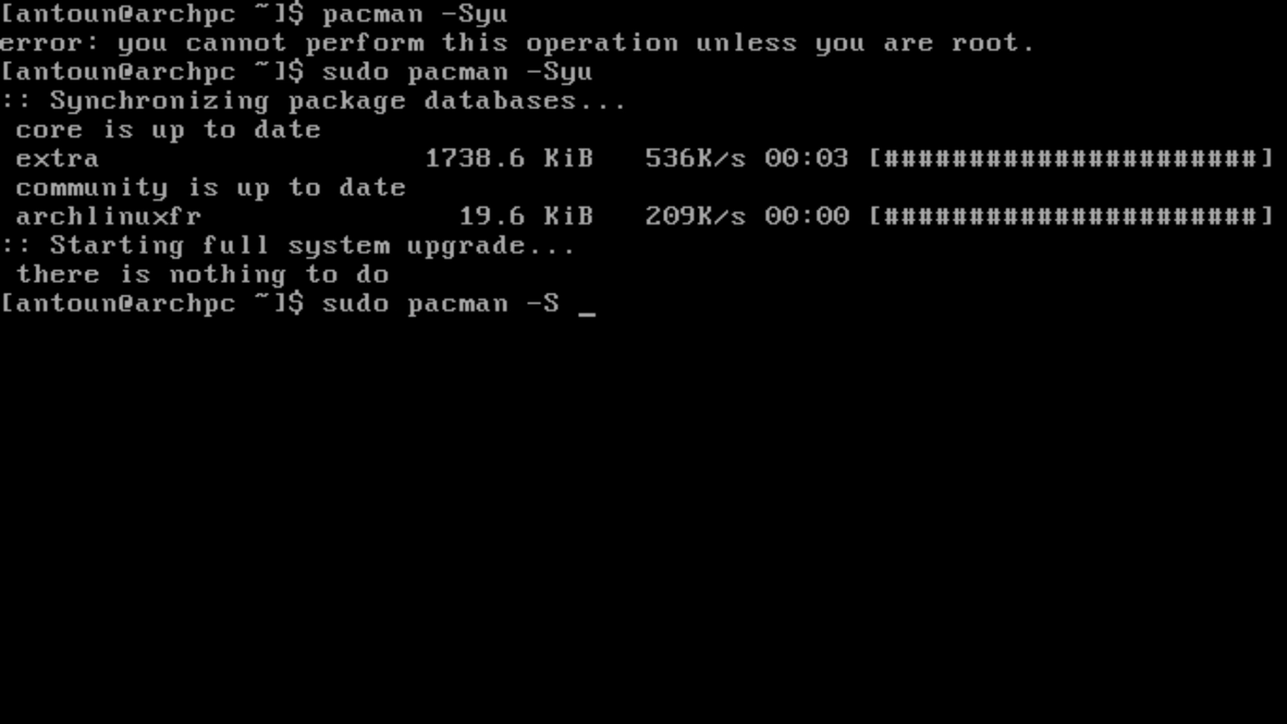
type("yao")
type("urt")
Step: Install yaourt with pacman, approving the three packages, and clear the screen
key("BackSpace")
key("Return")
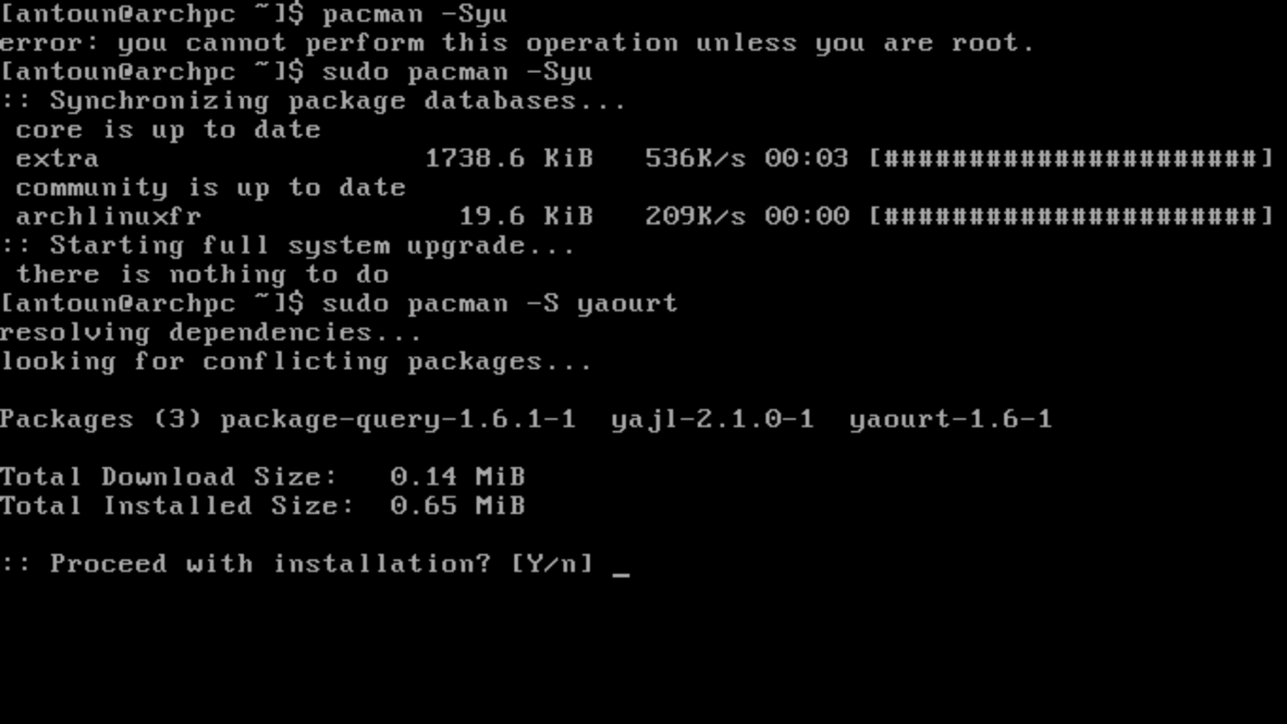
type("y")
key("Return")
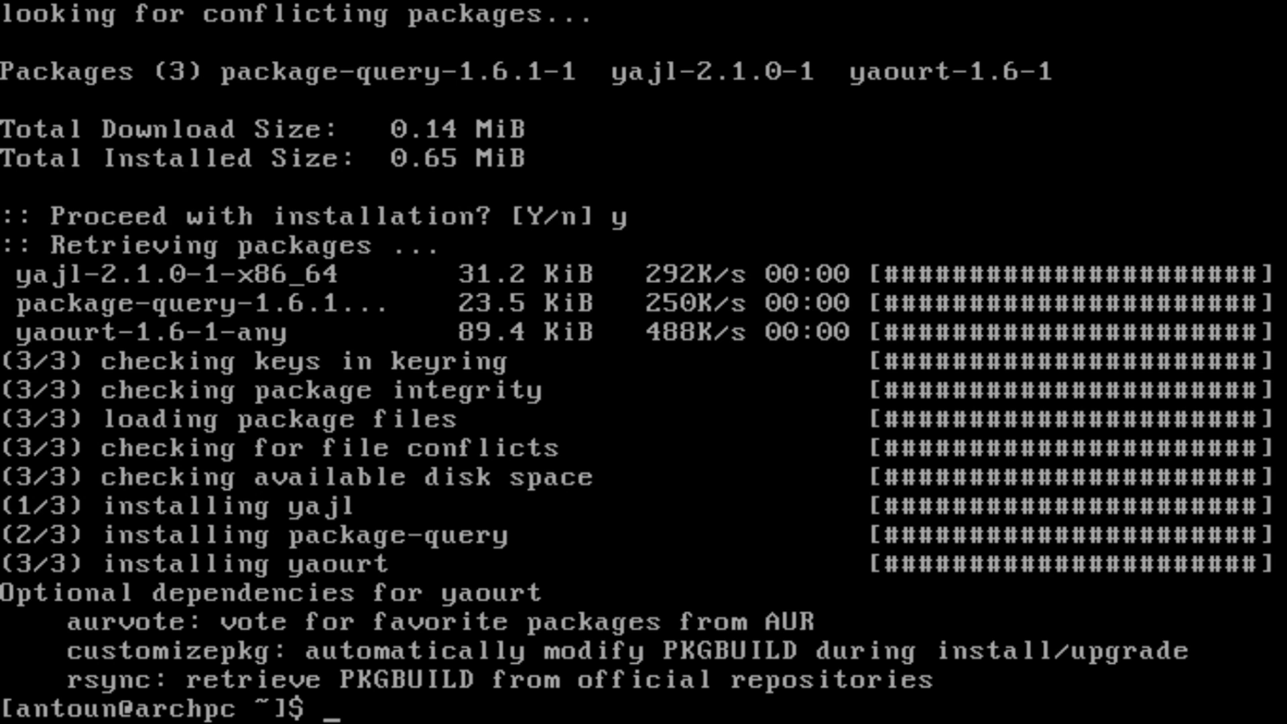
type("clear")
key("Return")
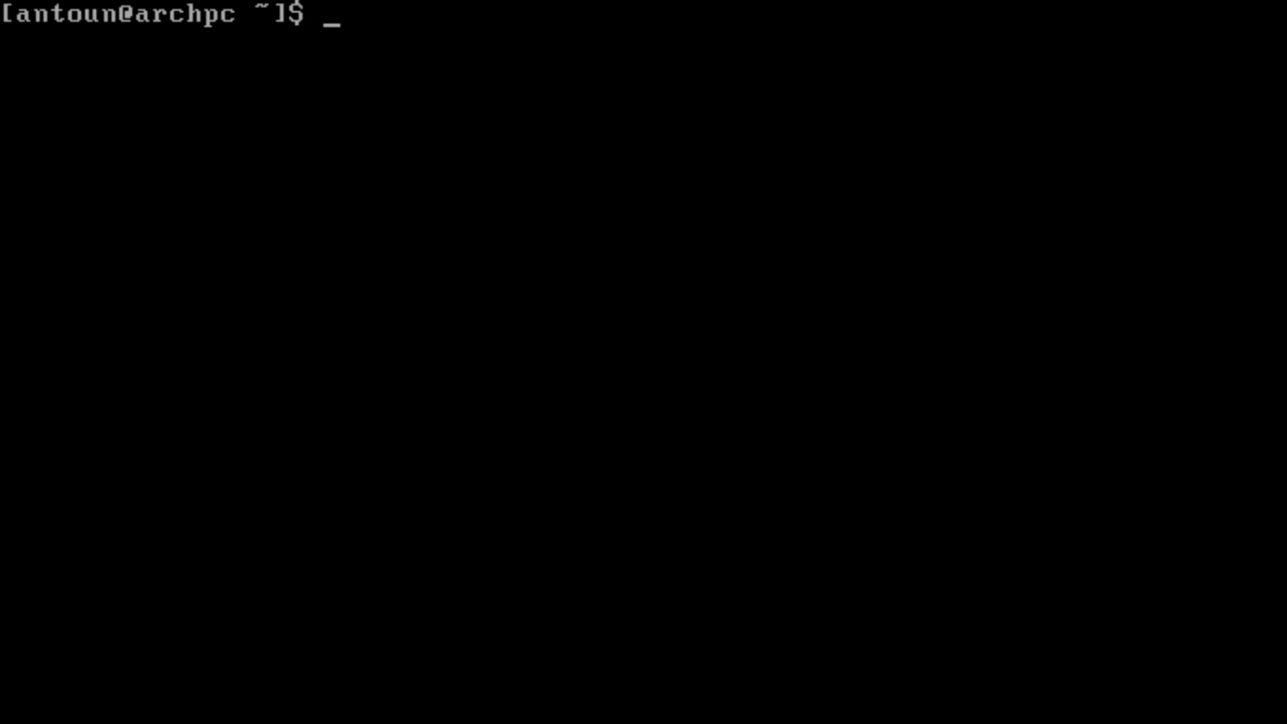
type("yaourt ")
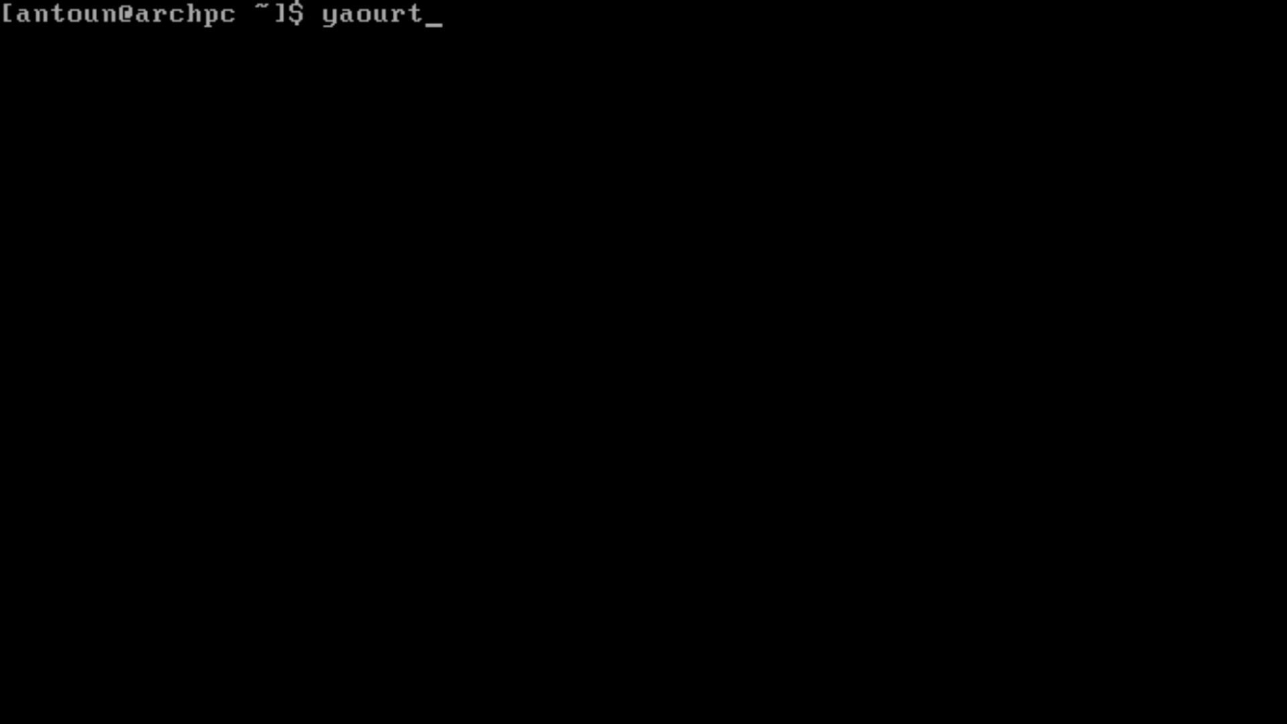
type("google-c")
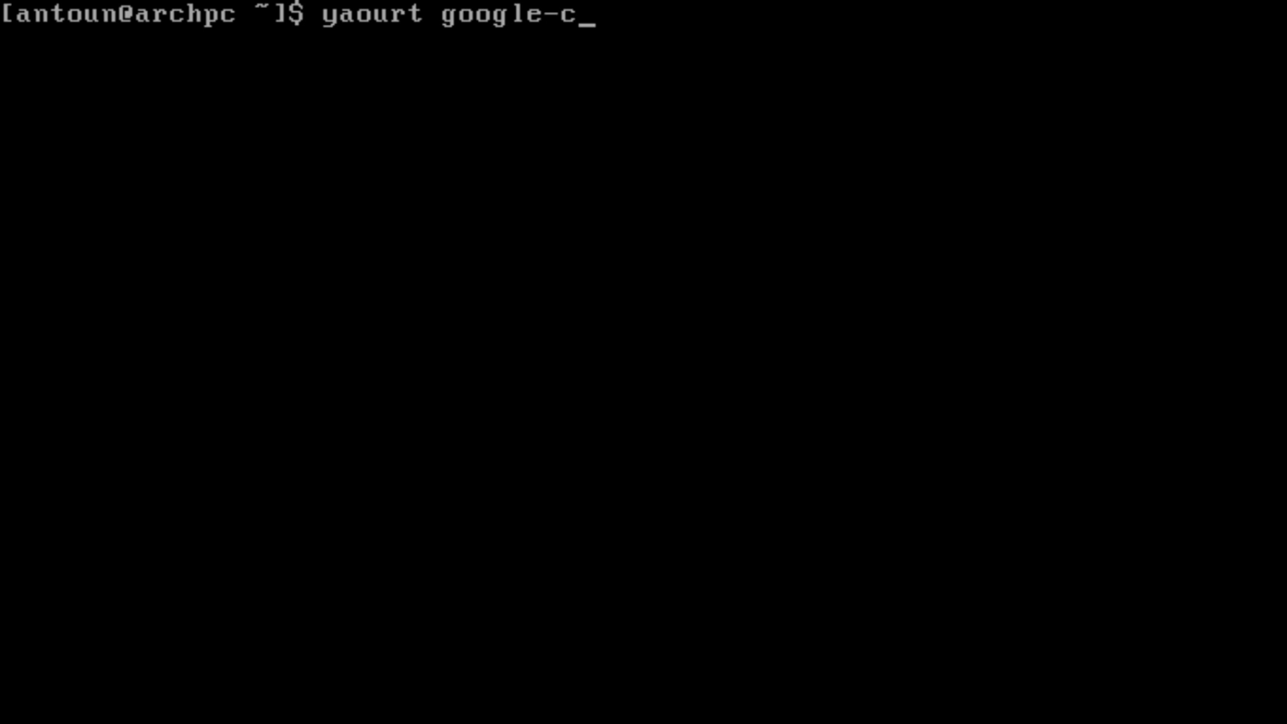
type("hrome")
Step: Search yaourt for google-chrome packages and cancel at the selection prompt
key("Return")
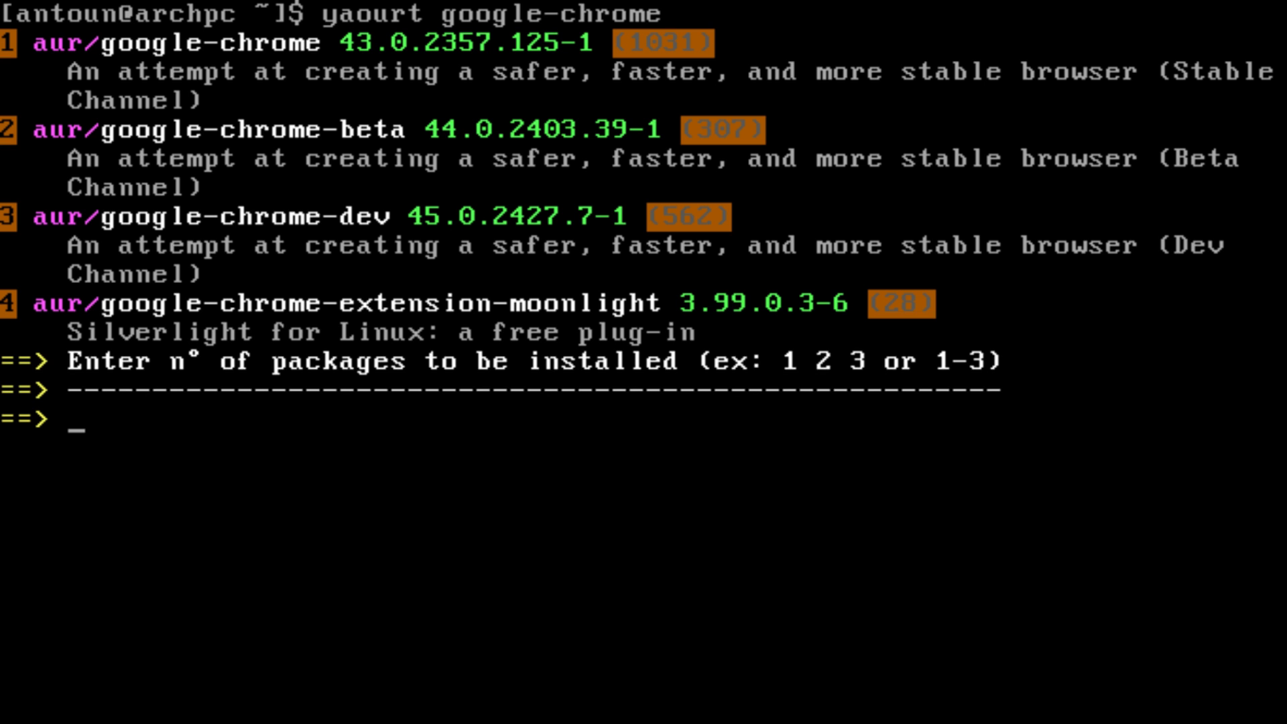
key("ctrl+c")
type("clear")
Step: Clear the screen and install pulseaudio with sudo pacman -S, confirming with y
key("Return")
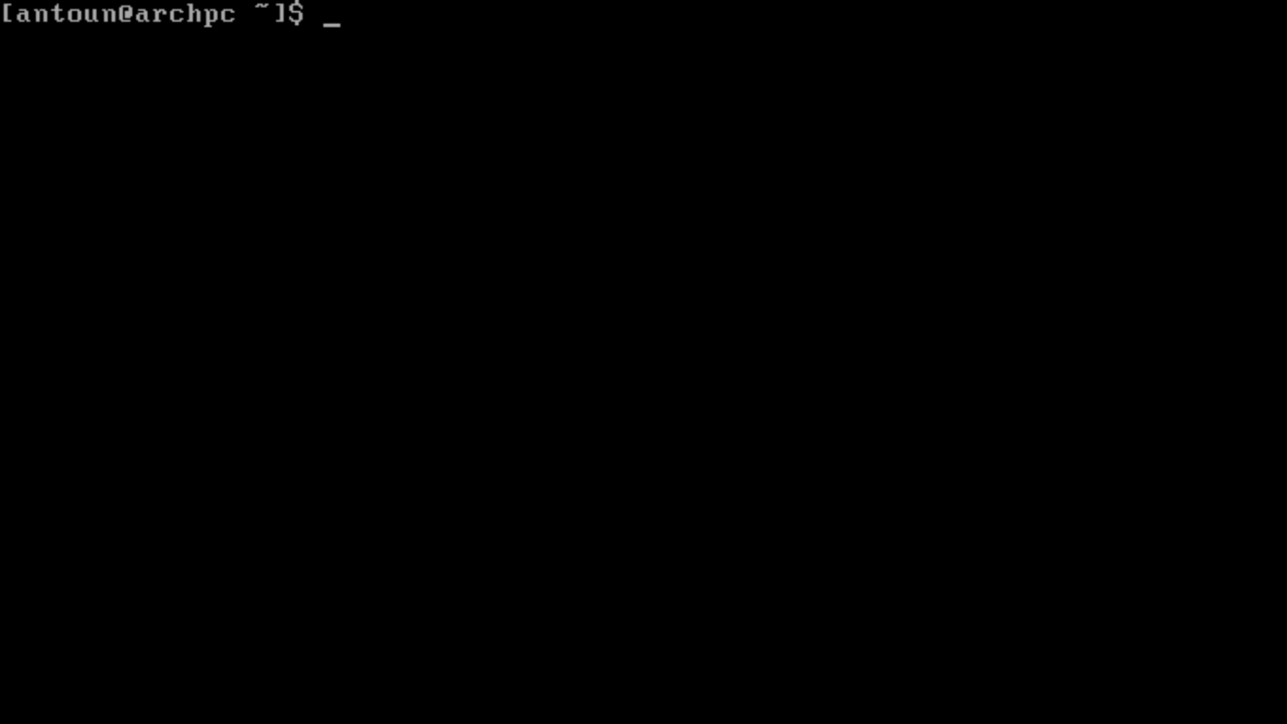
type("sudo pacman -S pulseaudio")
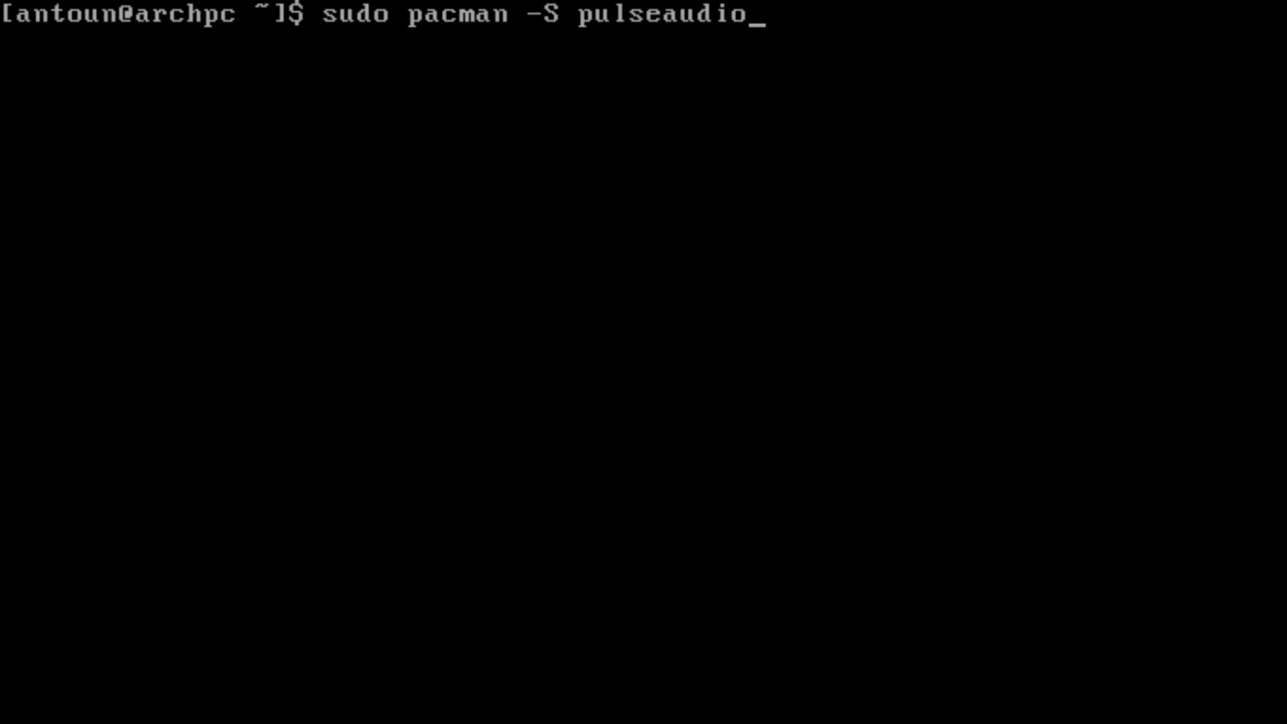
key("Return")
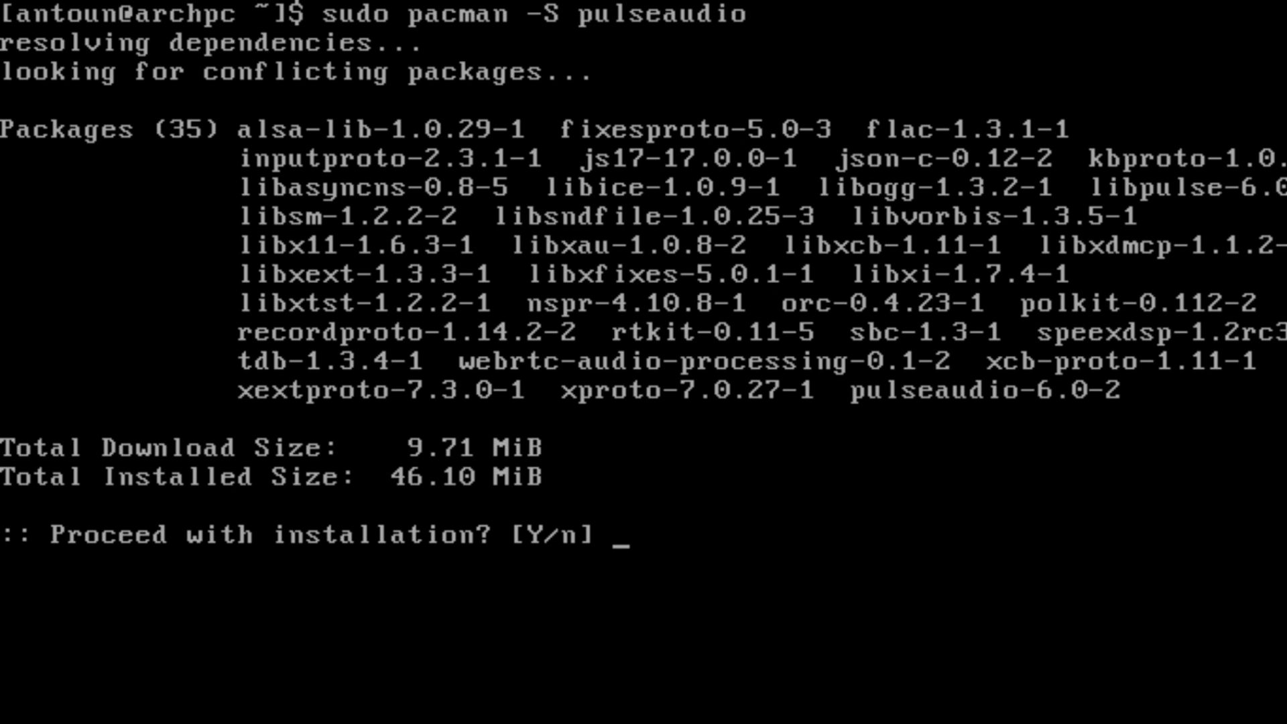
type("y")
key("Return")
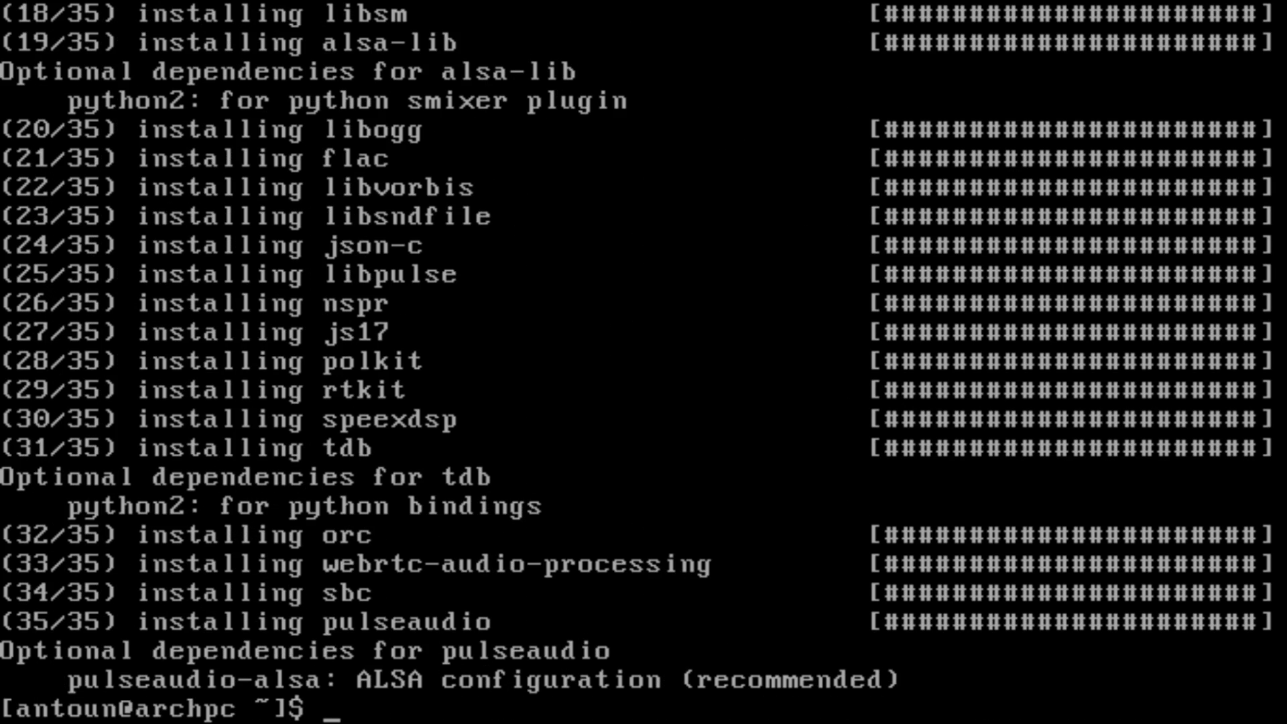
Step: Recall the command, append -alsa and install pulseaudio-alsa, confirming with y
key("Up")
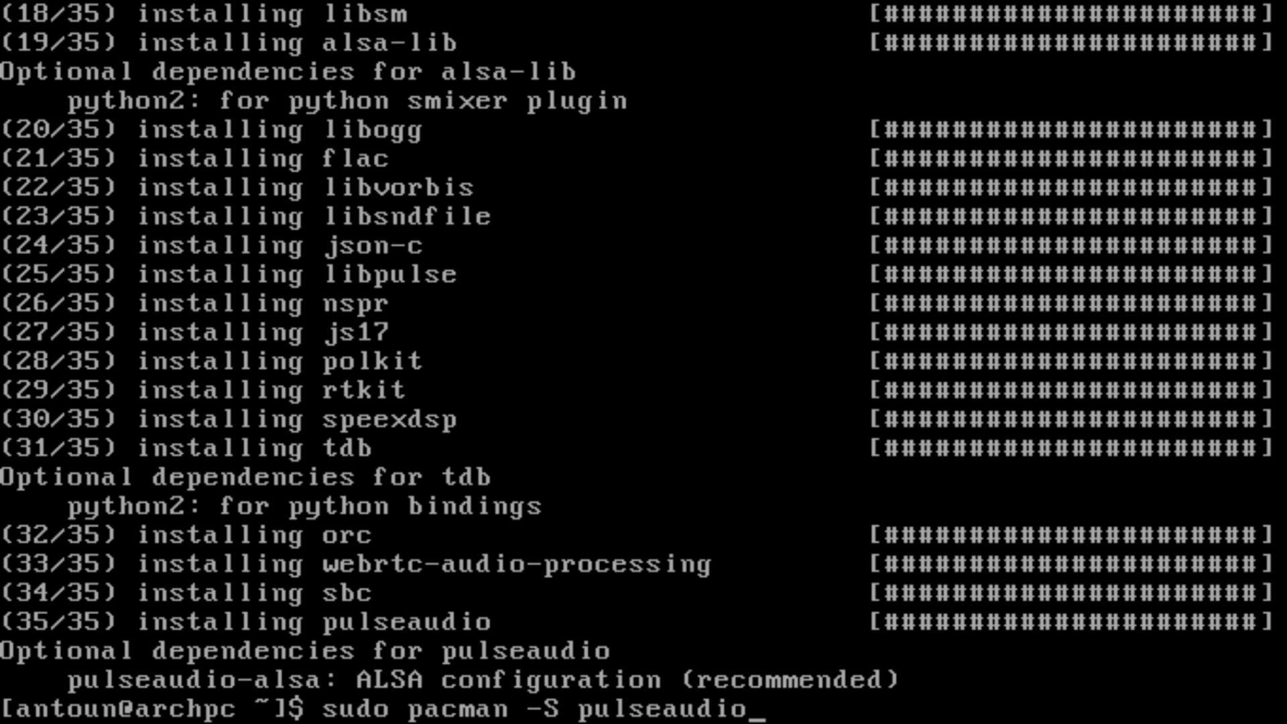
type("-als")
type("a")
key("Return")
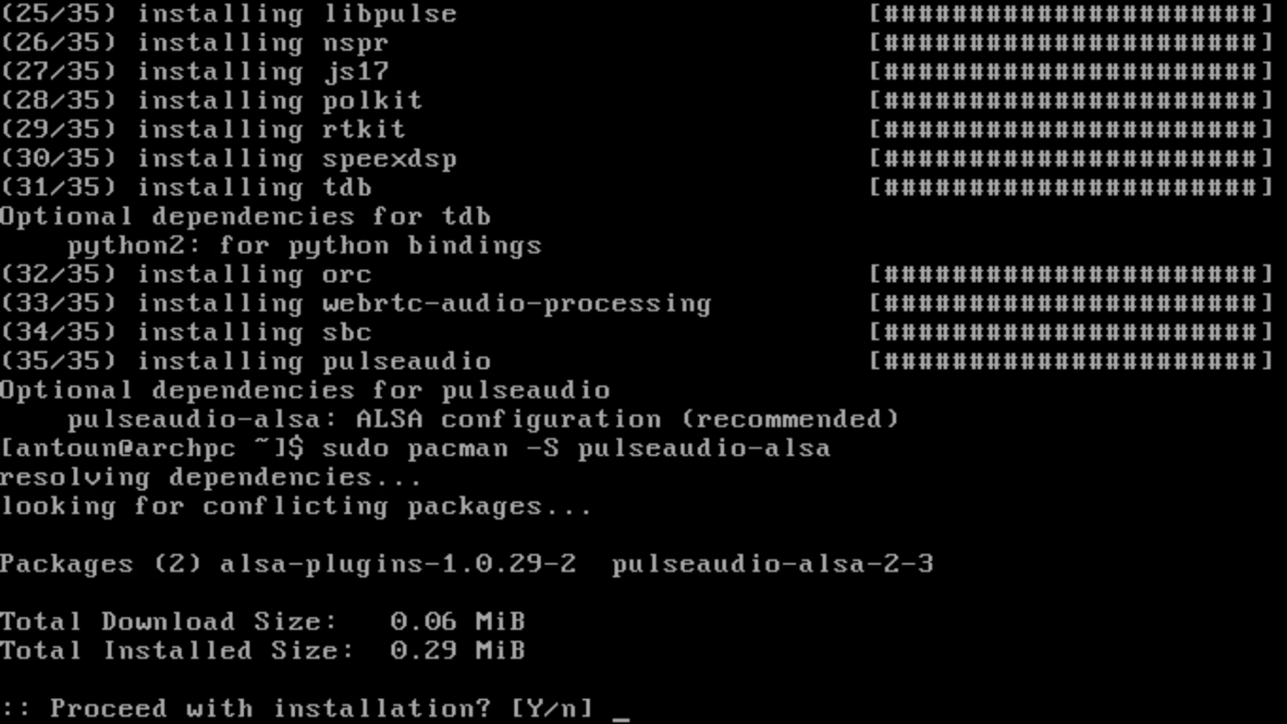
type("y")
key("Return")
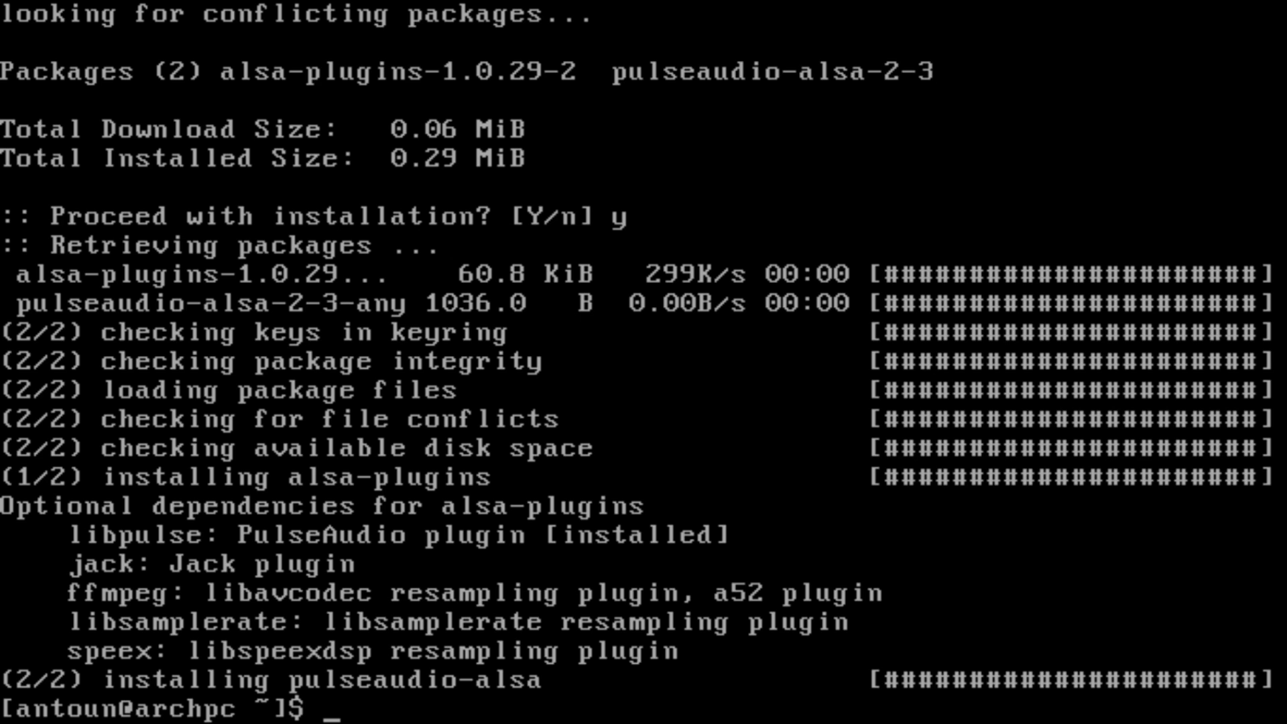
type("c")
type("lear")
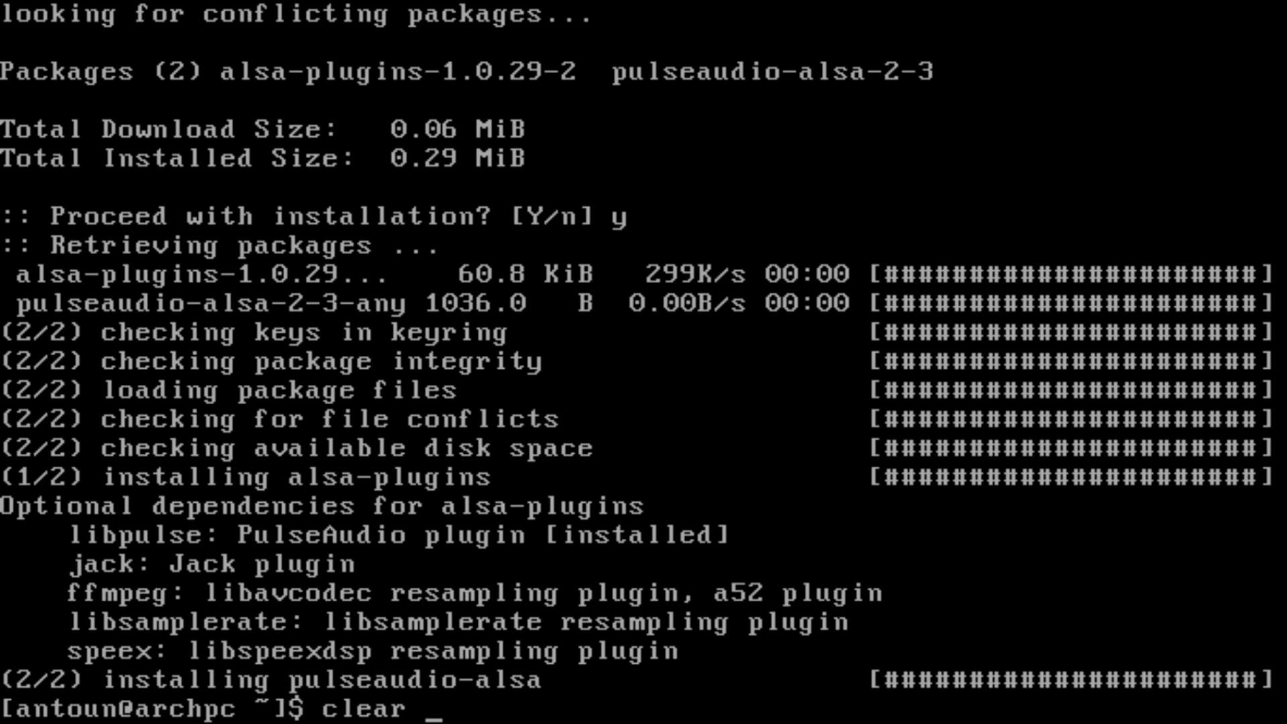
Step: Run 'sudo pacman -S xorg' and accept all 72 group members by default
key("Return")
type("xor")
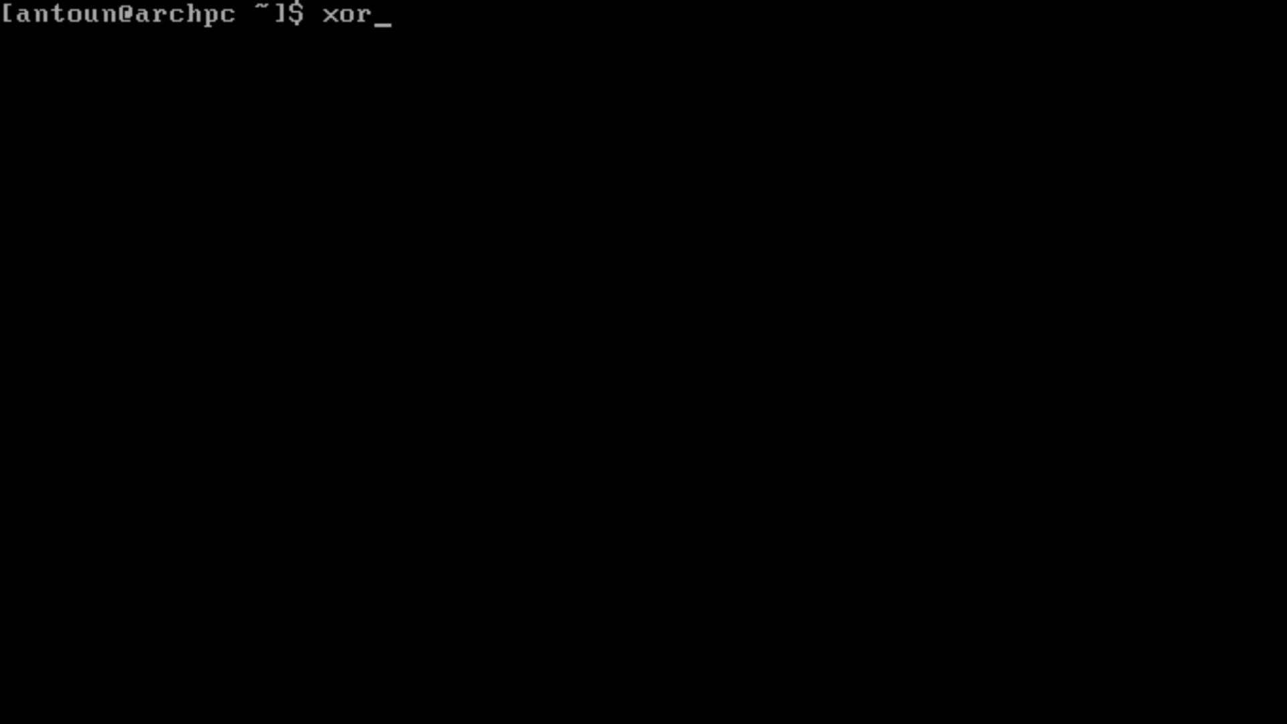
key("BackSpace")
key("BackSpace")
key("BackSpace")
key("Up")
key("Up")
key("BackSpace")
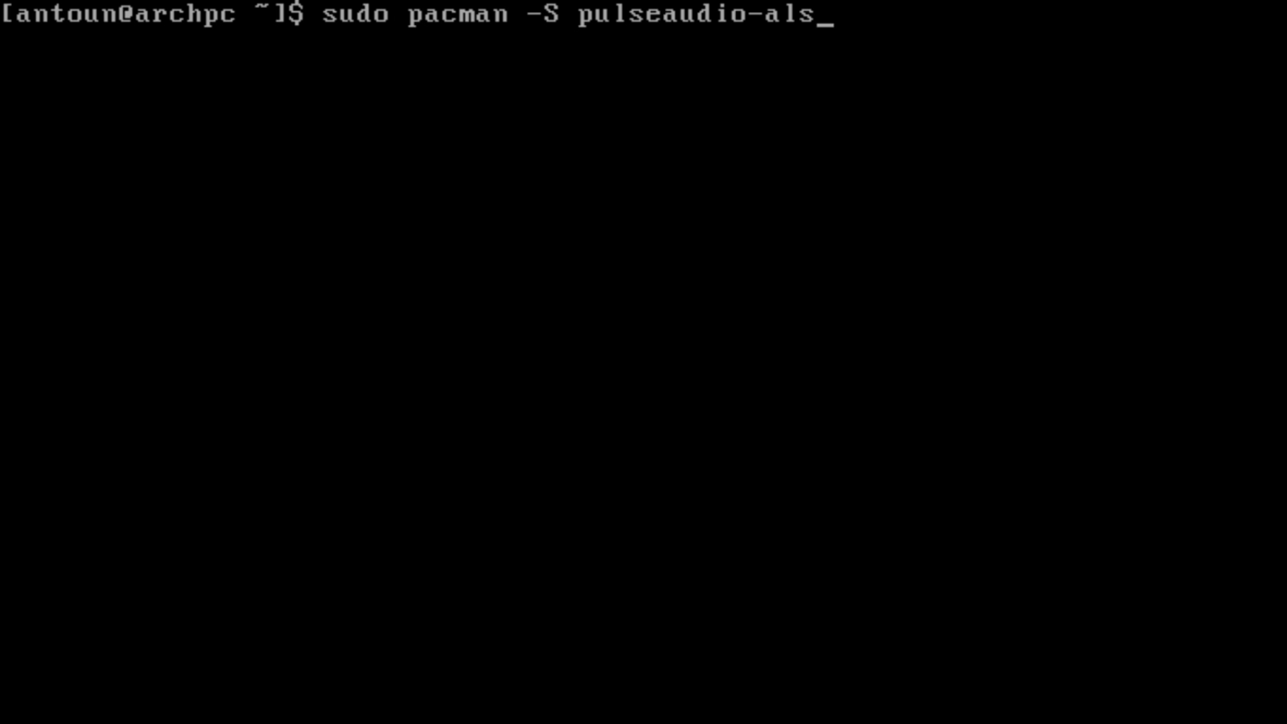
key("BackSpace")
key("BackSpace")
key("BackSpace")
key("BackSpace")
key("BackSpace")
key("BackSpace")
key("BackSpace")
key("BackSpace")
key("BackSpace")
key("BackSpace")
type("xo")
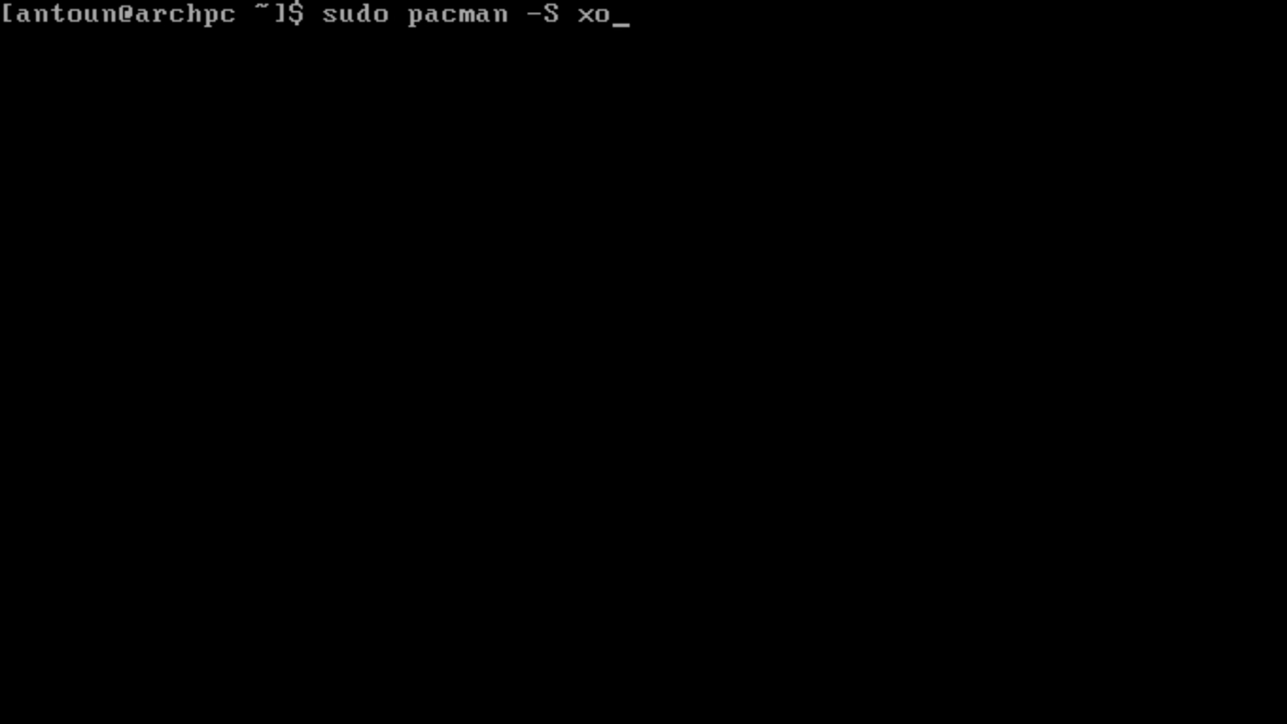
type("rg")
key("Return")
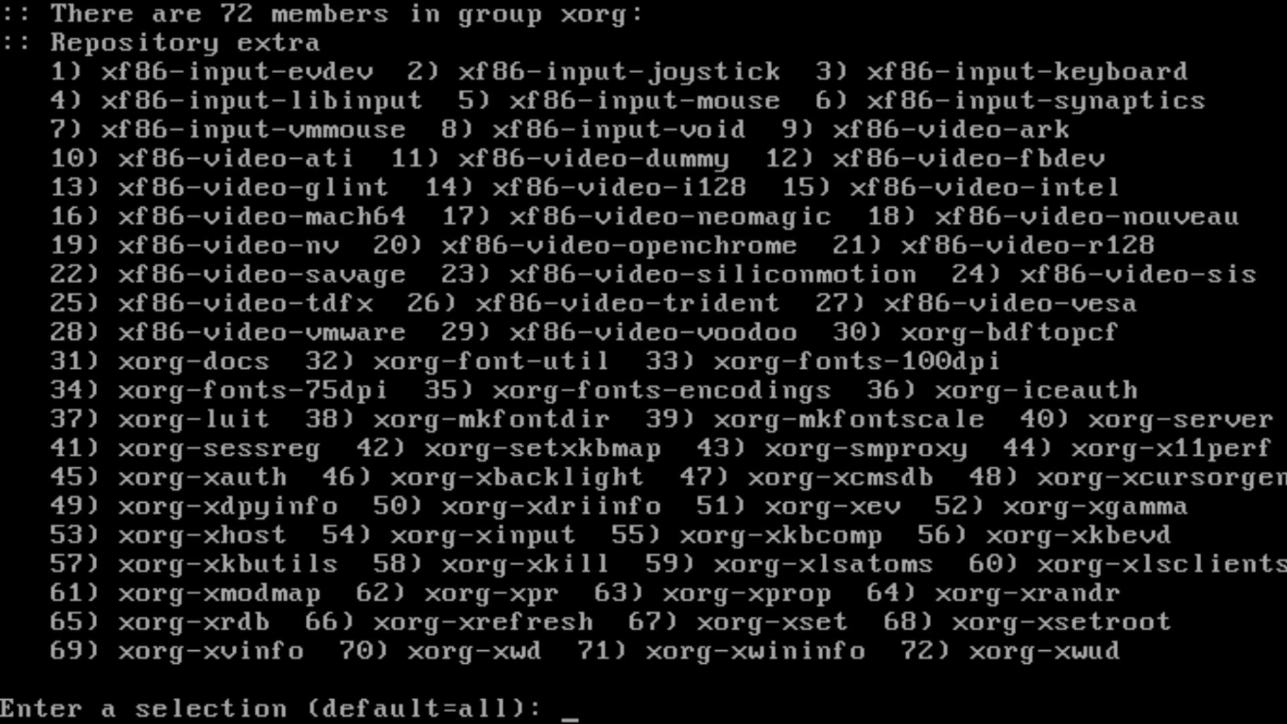
key("Return")
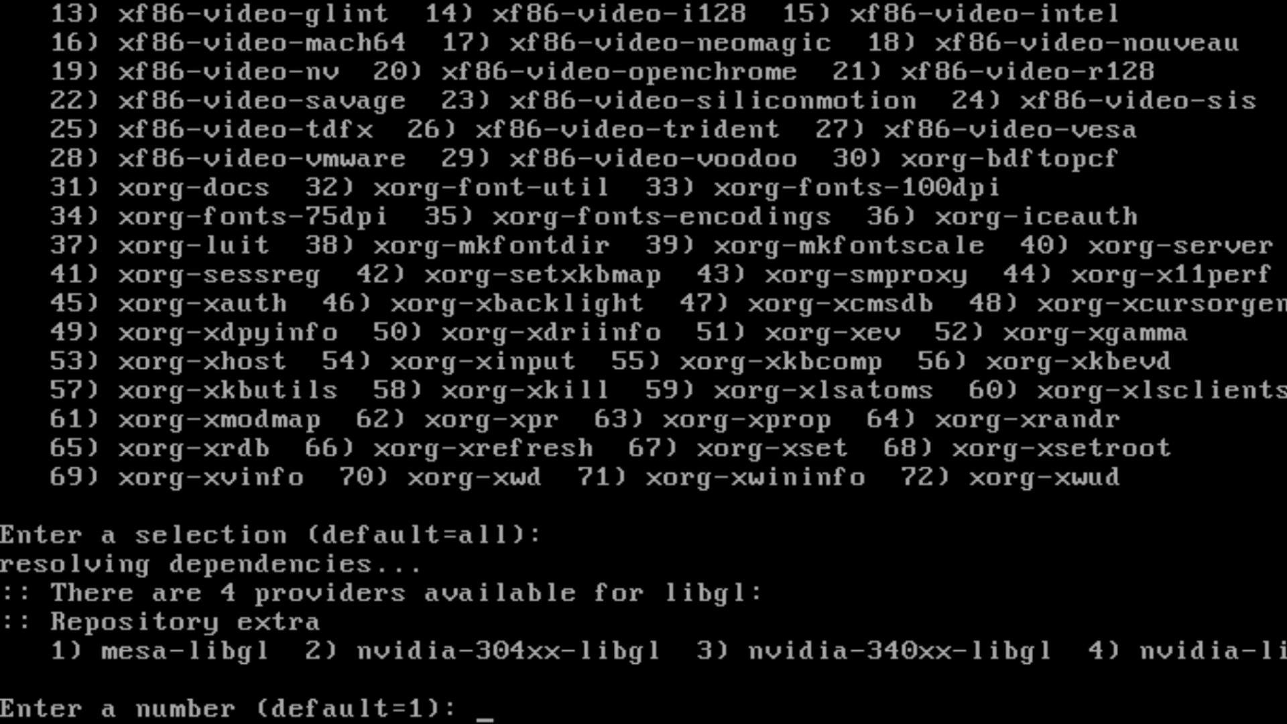
type("1")
Step: Choose mesa-libgl as libgl provider, confirm the 130-package install, then clear the screen
key("Return")
type("y")
key("Return")
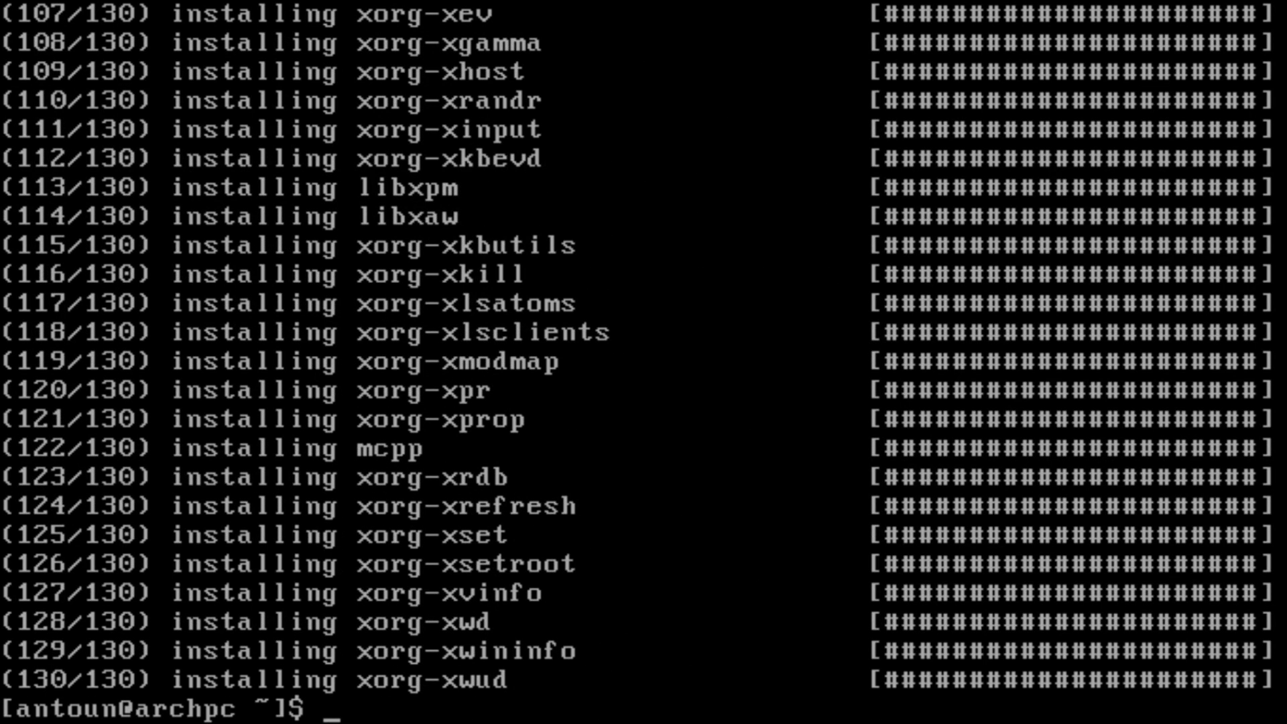
type("clear")
key("Return")
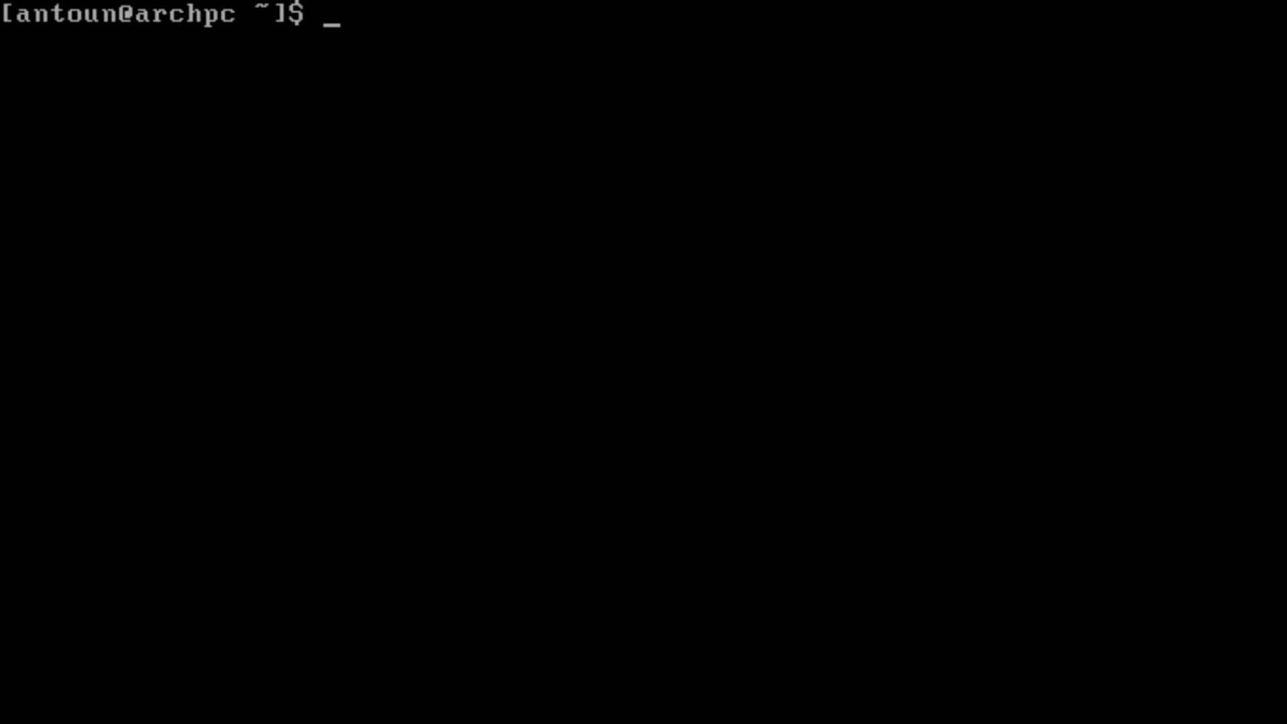
Step: Install xorg-xinit with 'sudo pacman -S xorg-xinit' and confirm it
key("Up")
key("Up")
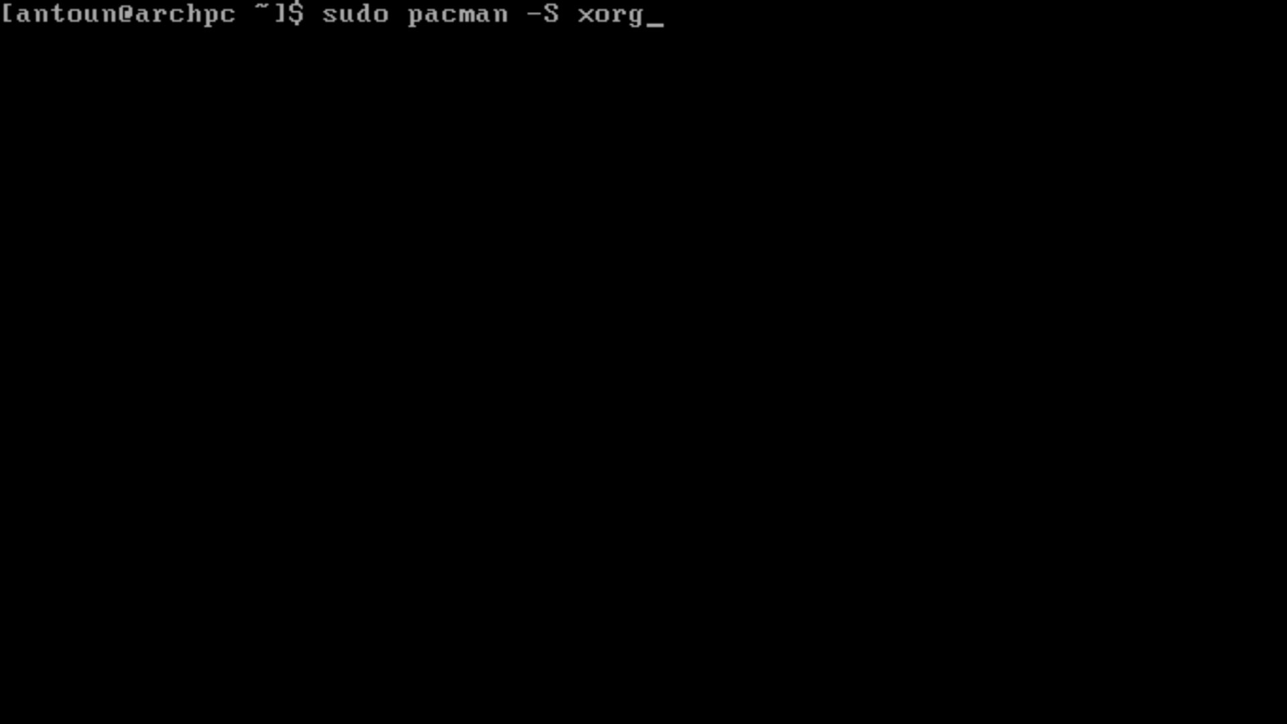
type("-xini")
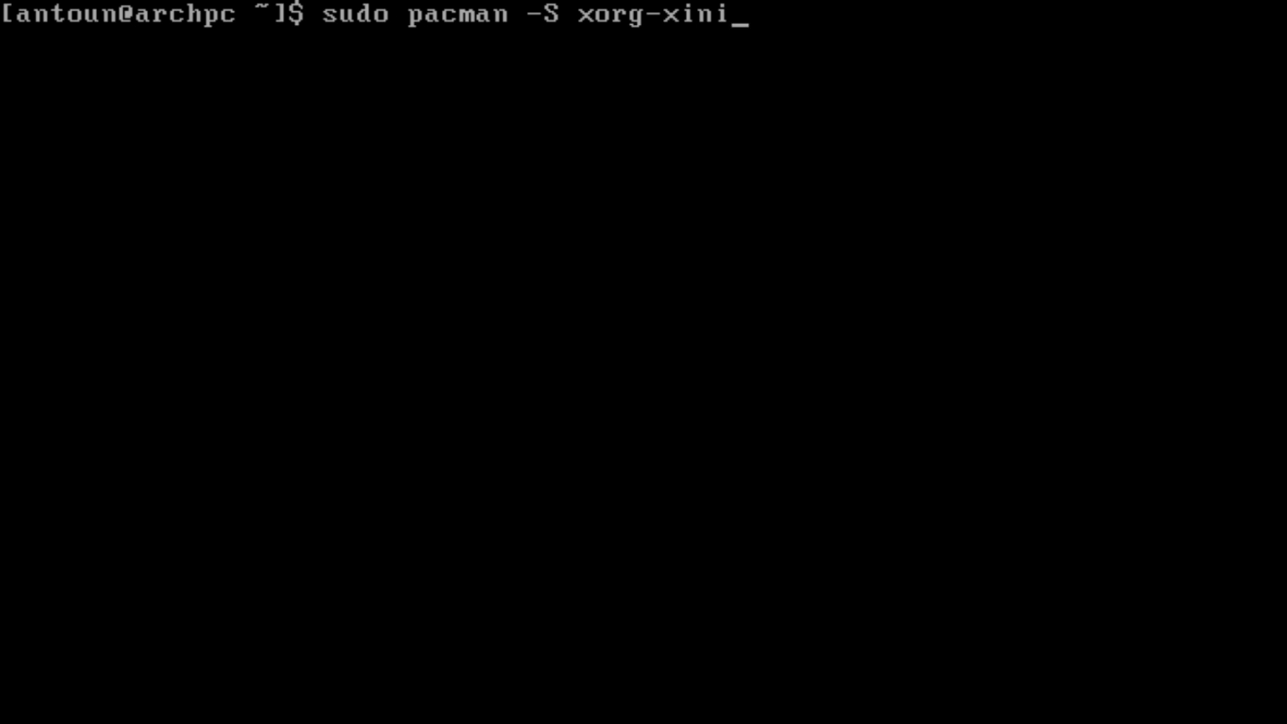
type("t")
key("Return")
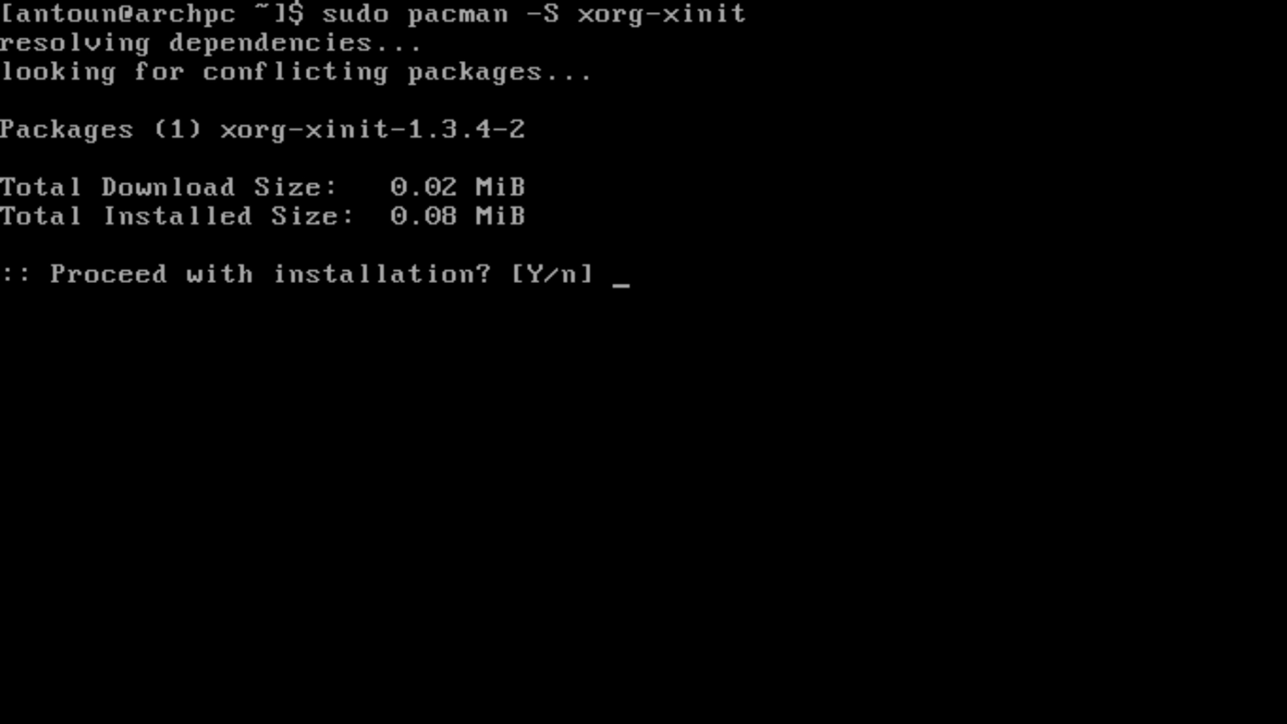
type("y")
key("Return")
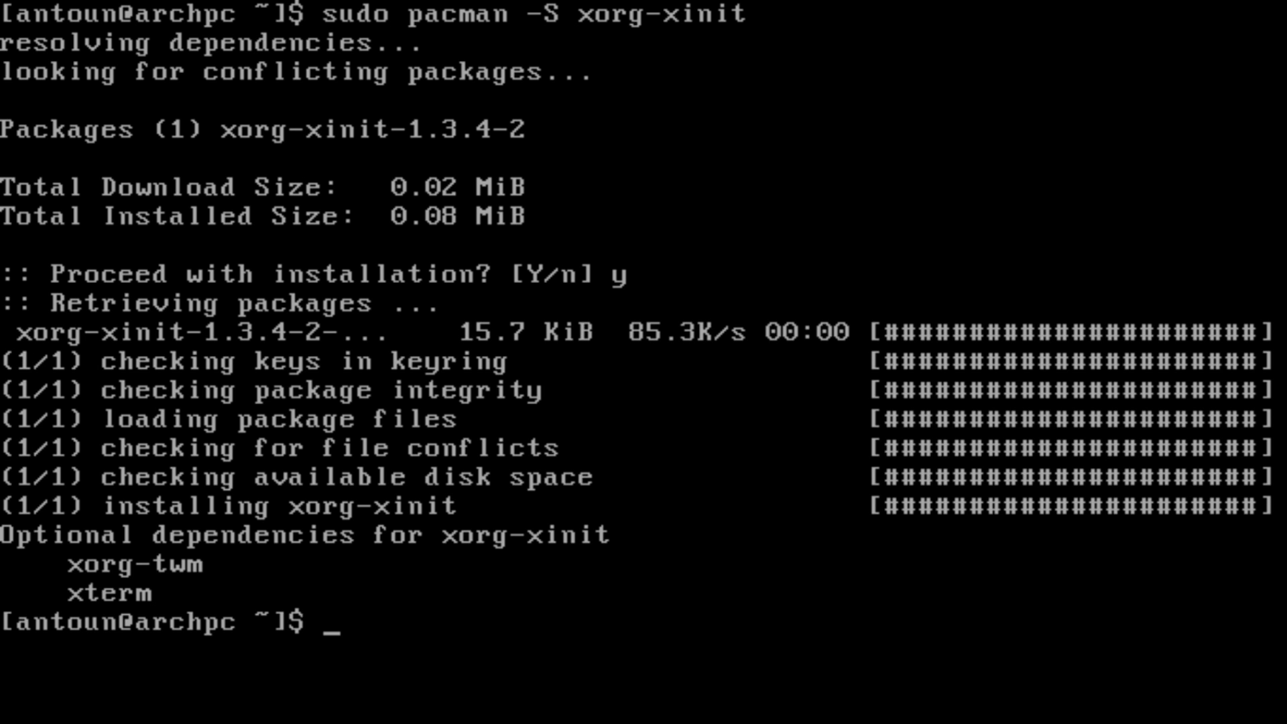
Step: Install xterm and xorg-twm, confirm the four packages, then clear the screen
key("Up")
key("BackSpace")
key("BackSpace")
key("BackSpace")
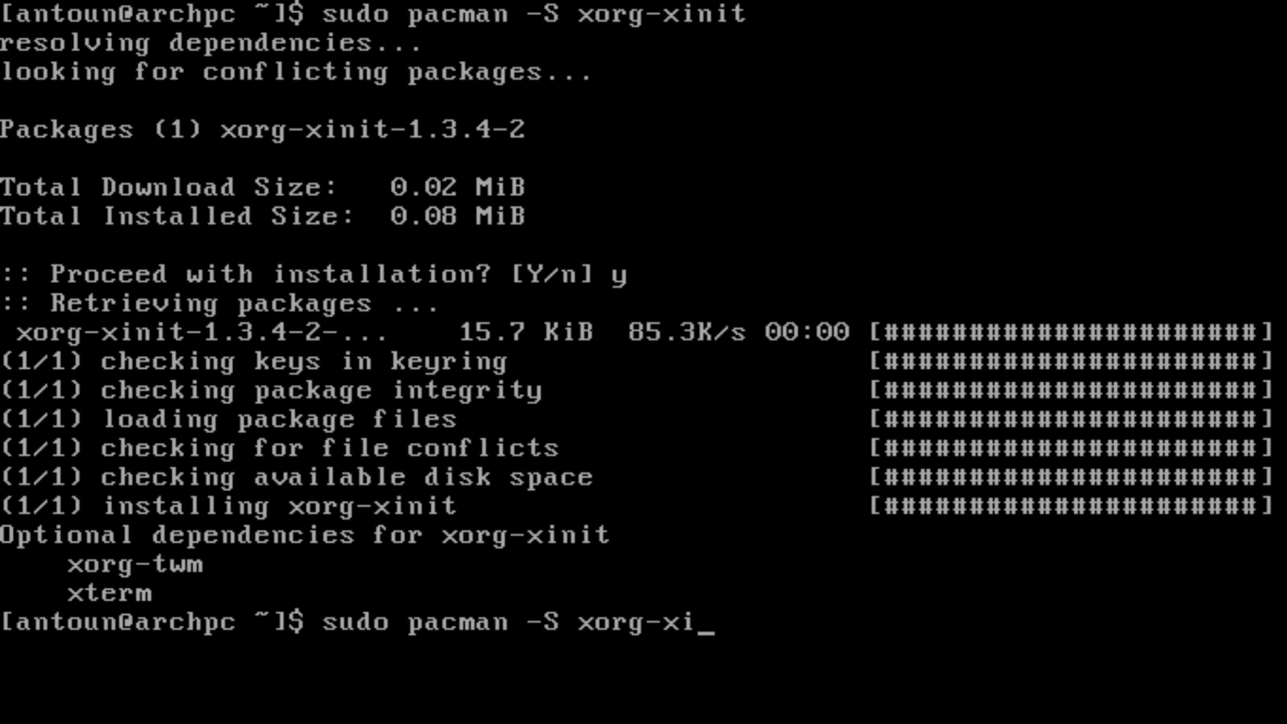
key("BackSpace")
key("BackSpace")
key("BackSpace")
key("BackSpace")
key("BackSpace")
key("BackSpace")
type("term")
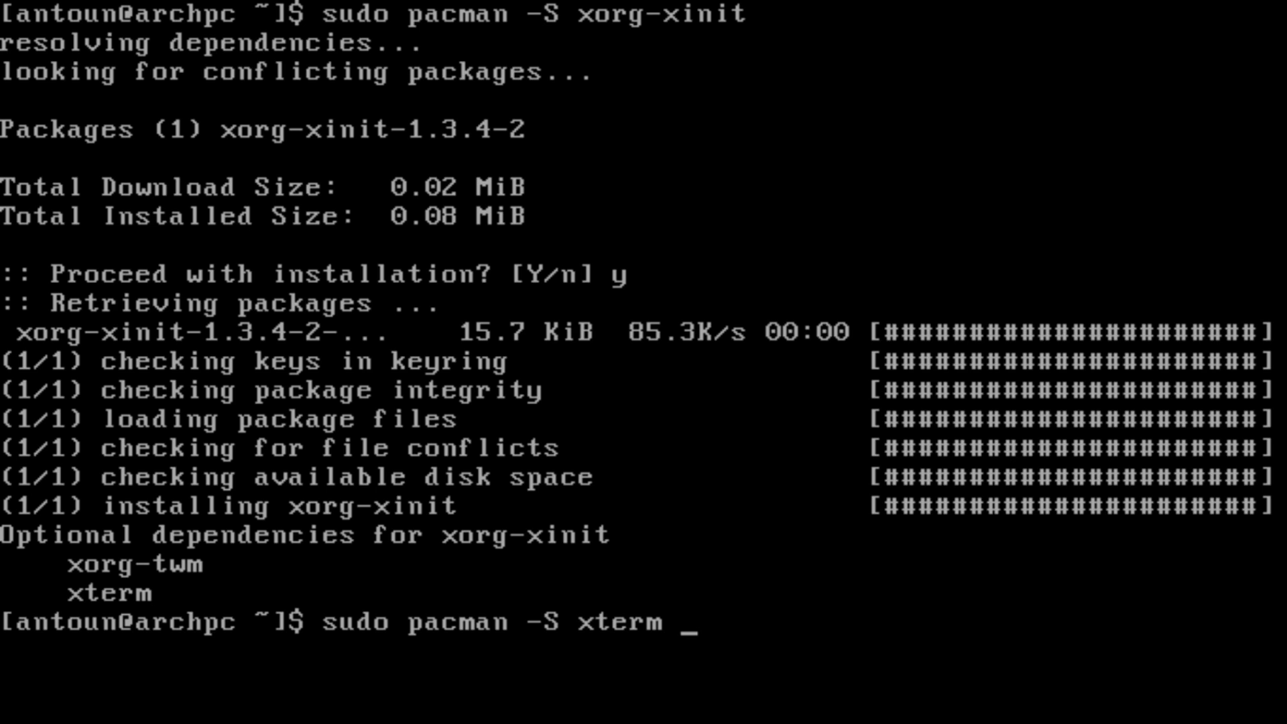
key("BackSpace")
type("xorg")
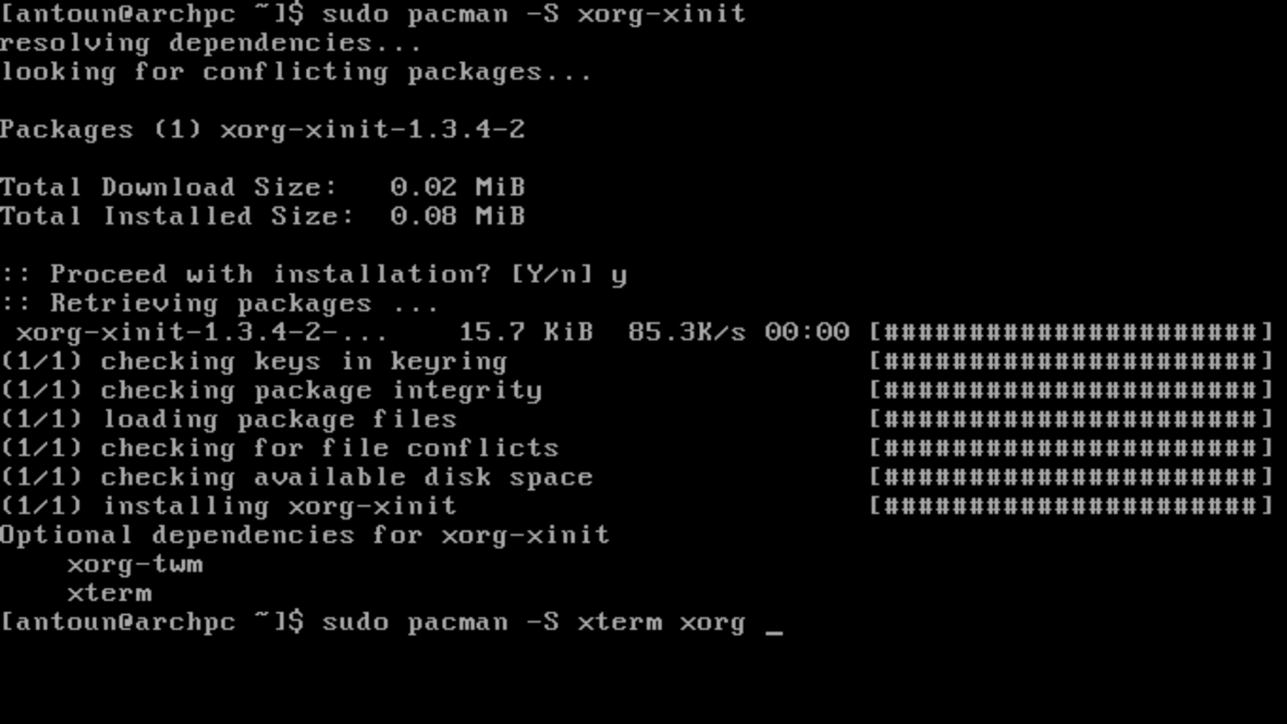
type("-twm")
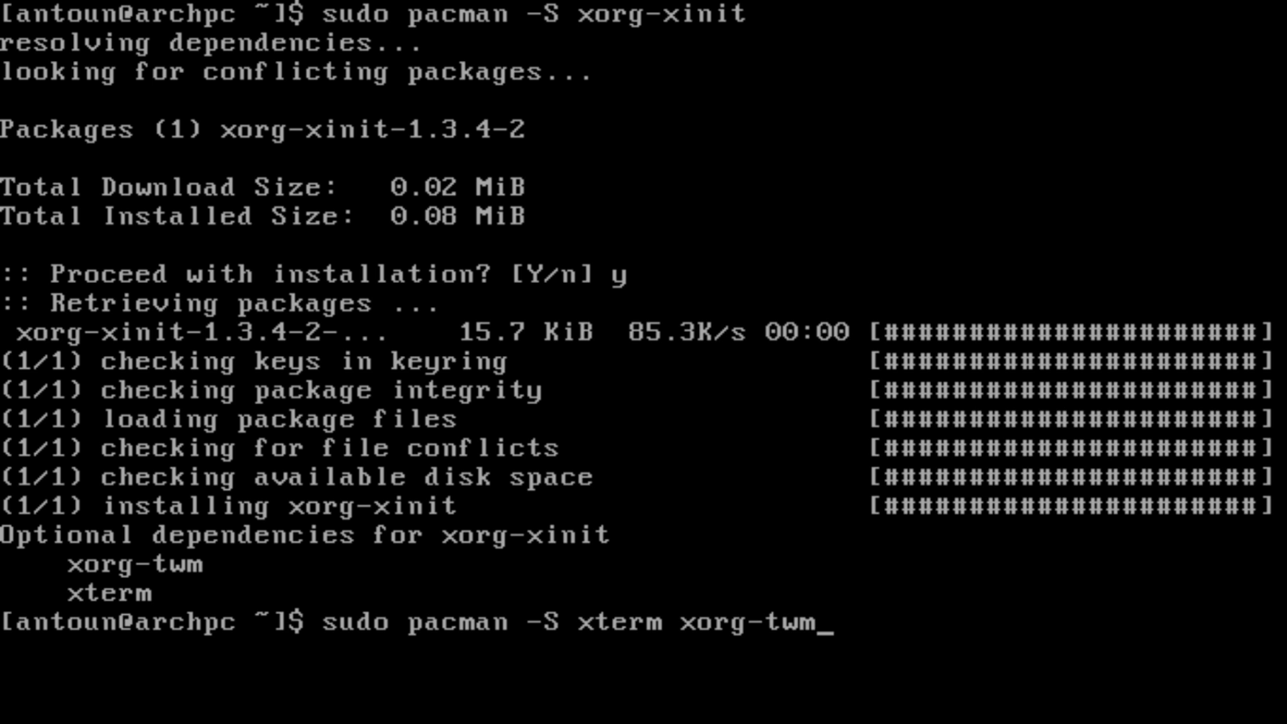
key("Return")
type("y")
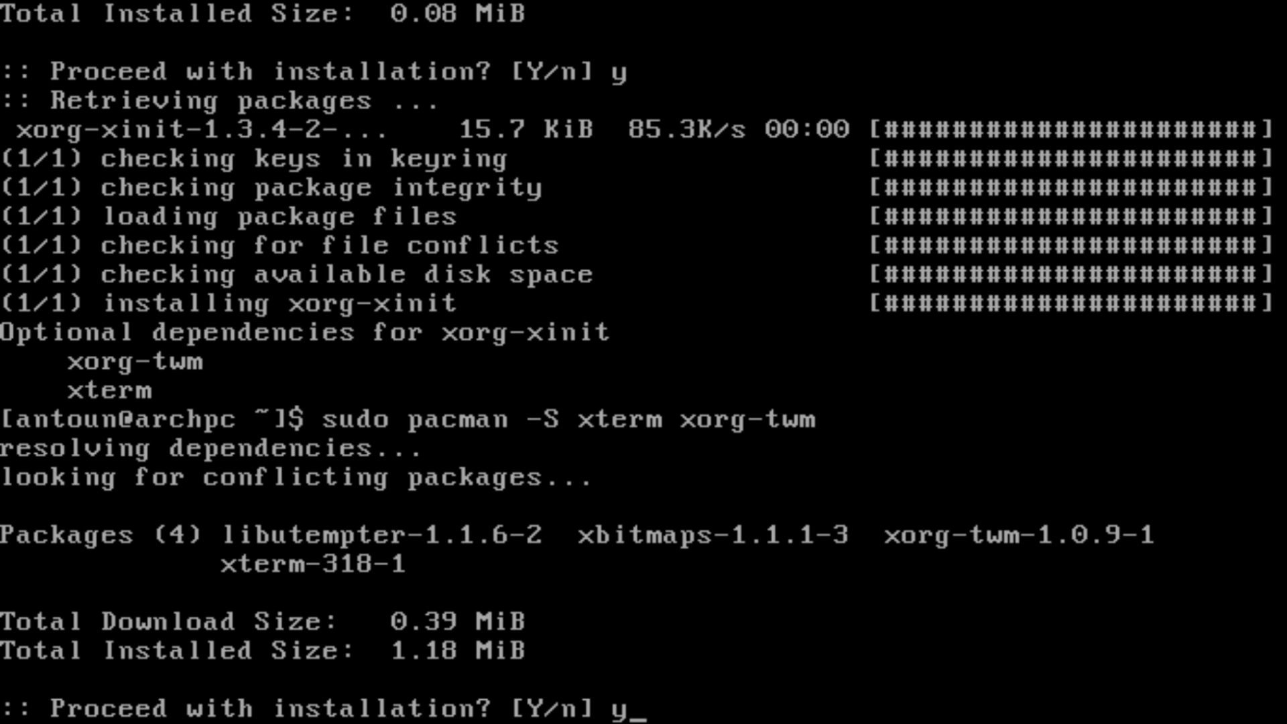
key("Return")
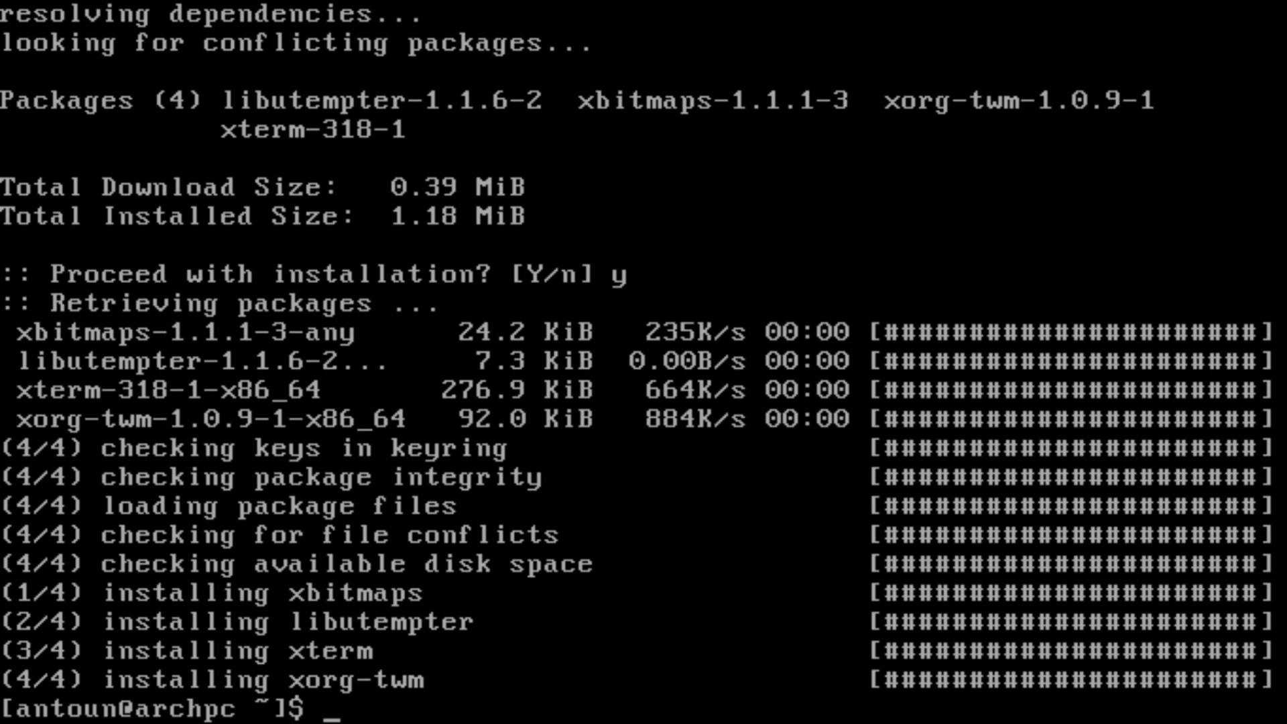
type("clear")
key("Return")
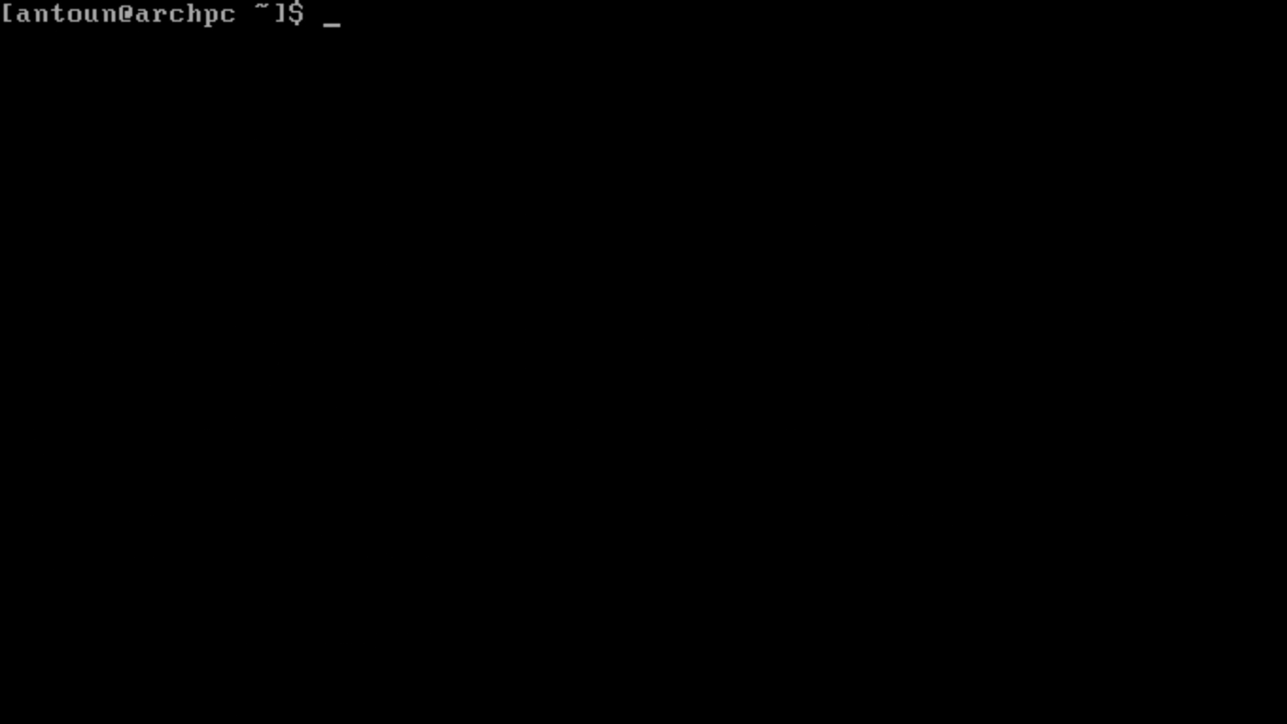
key("Up")
key("Up")
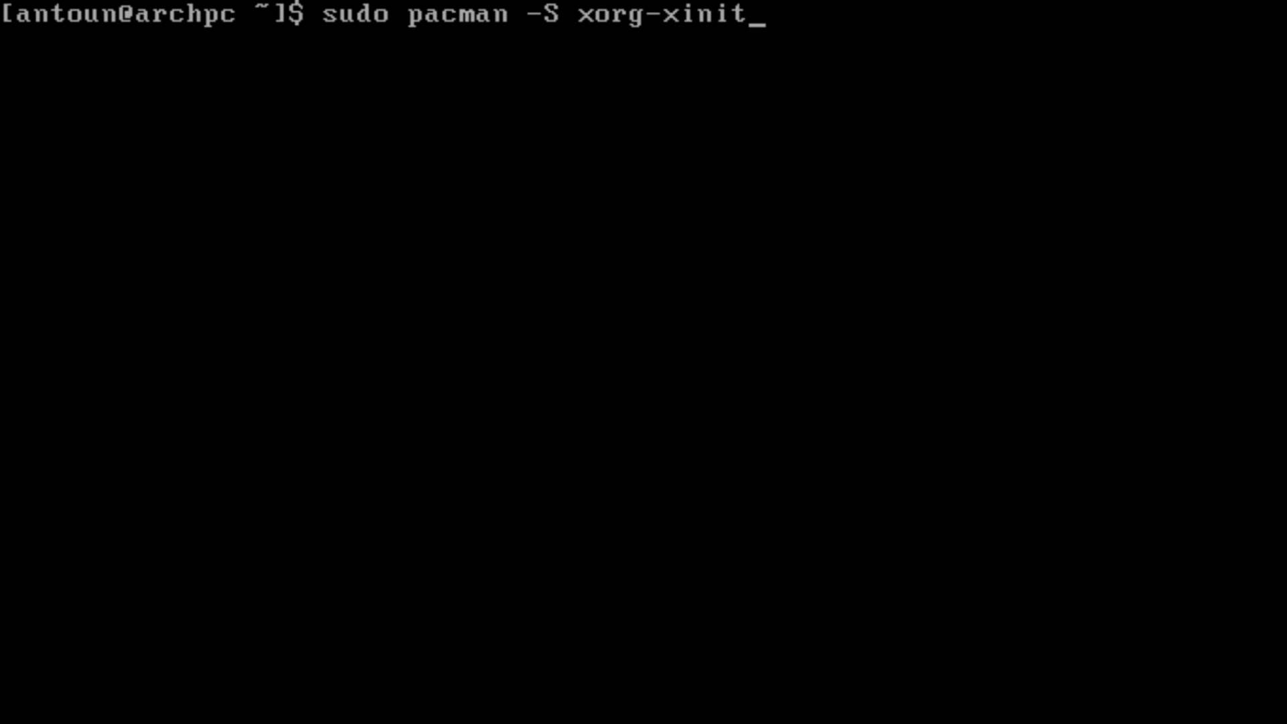
Step: Run 'sudo pacman -S gnome', accept all members and default libx264, confirm, then clear
key("BackSpace")
key("BackSpace")
key("BackSpace")
key("BackSpace")
key("BackSpace")
type("gnoem")
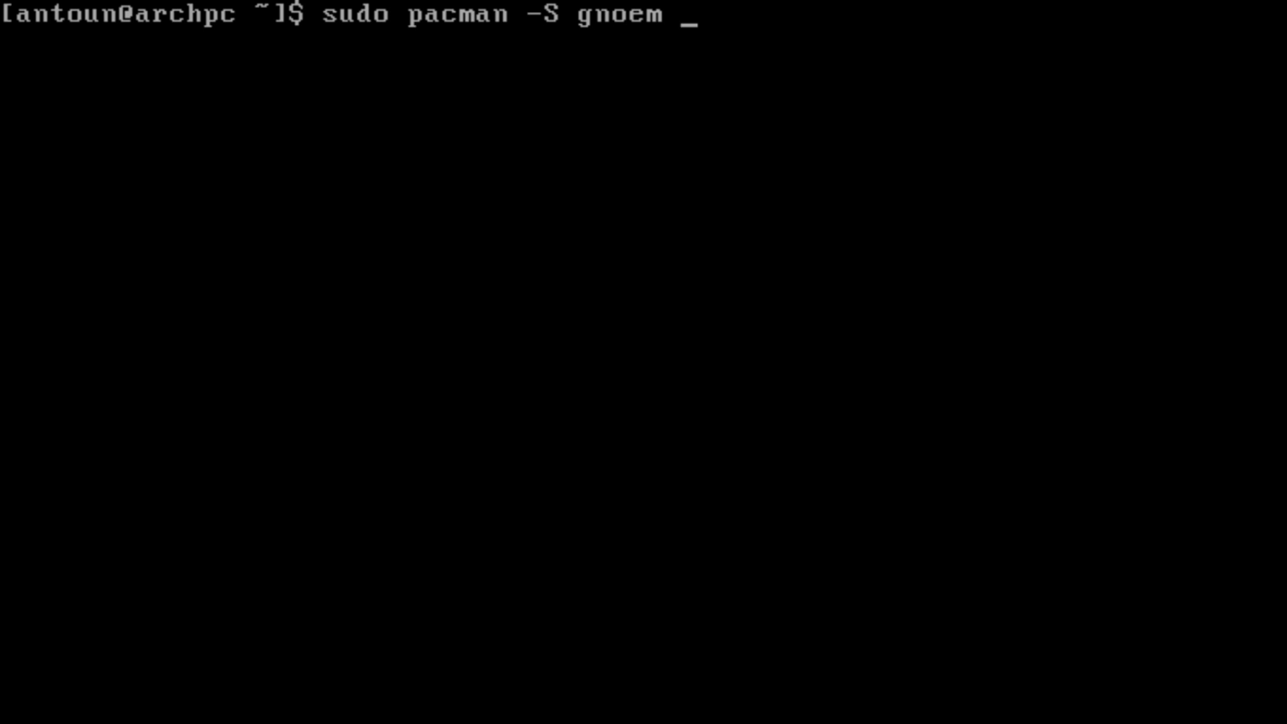
key("BackSpace")
key("BackSpace")
key("BackSpace")
type("me")
key("BackSpace")
key("Return")
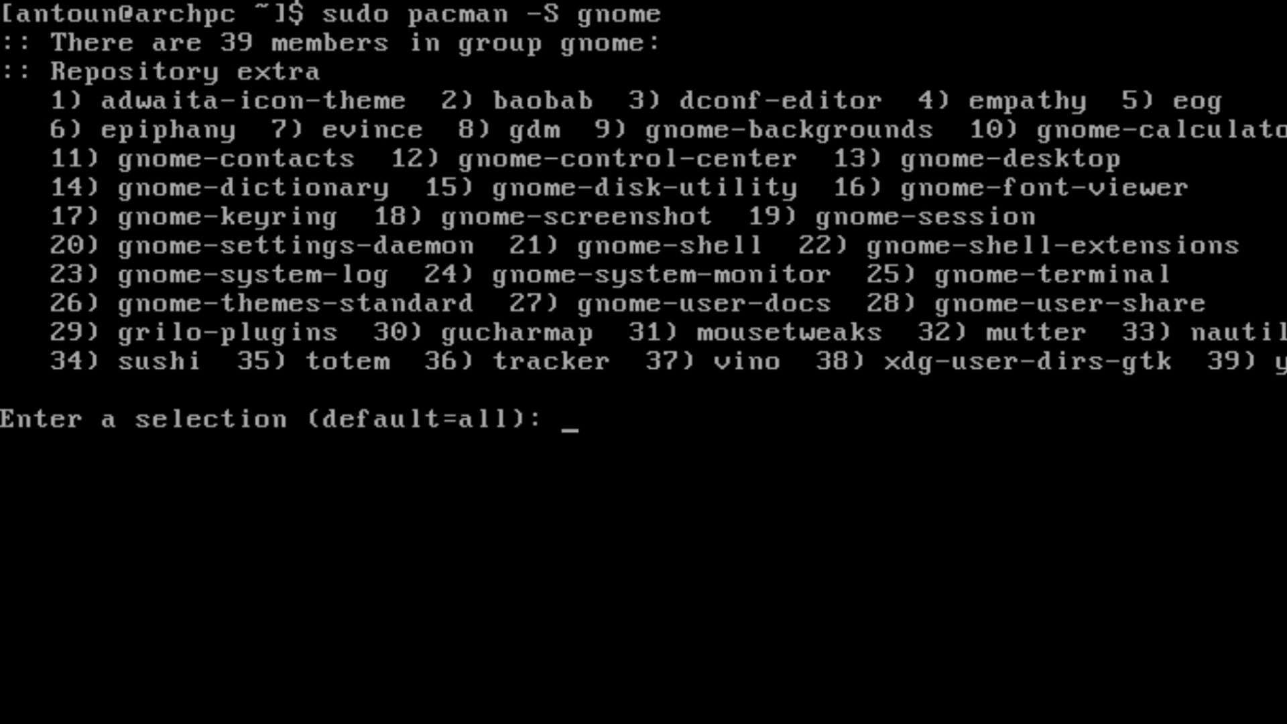
key("Return")
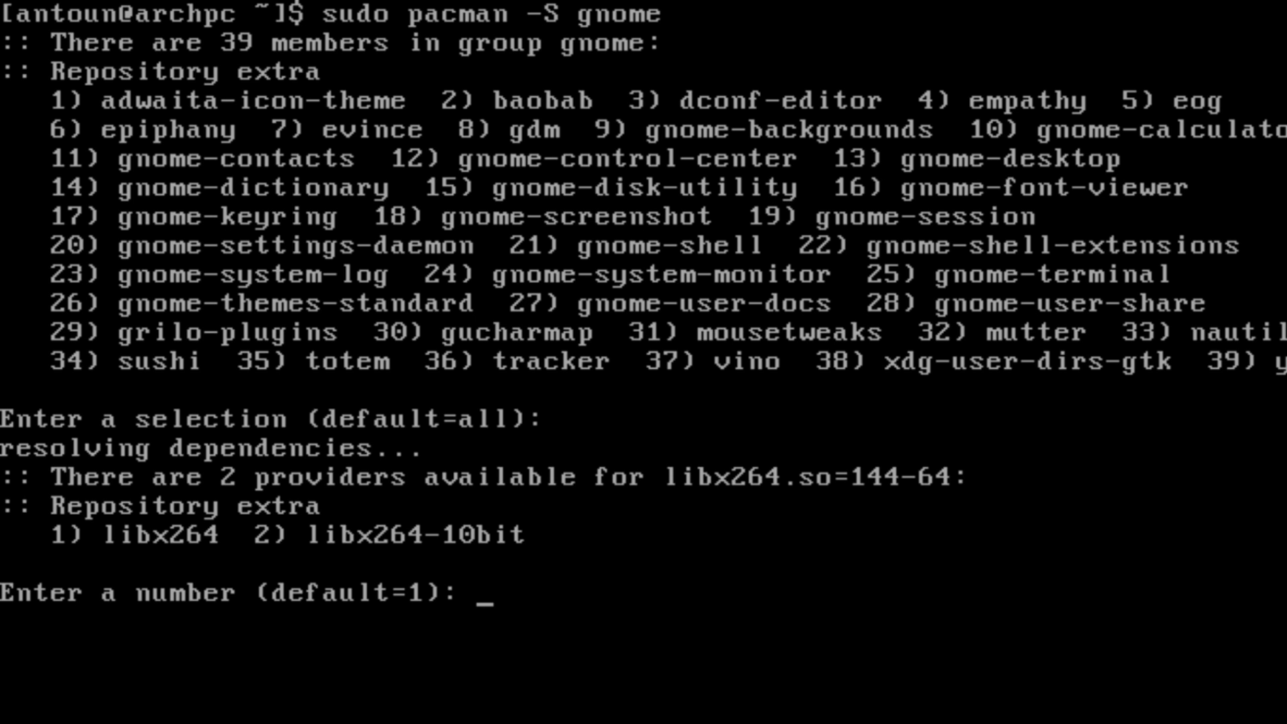
key("Return")
type("y")
key("Return")
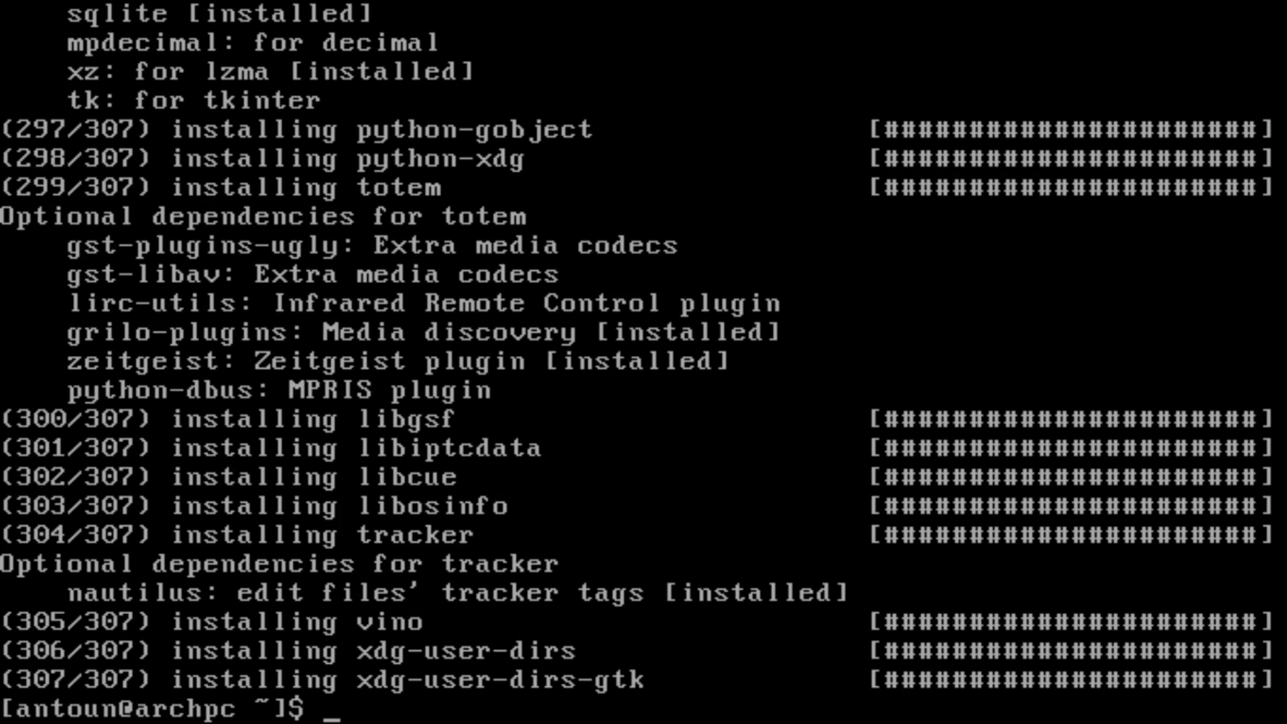
type("clea")
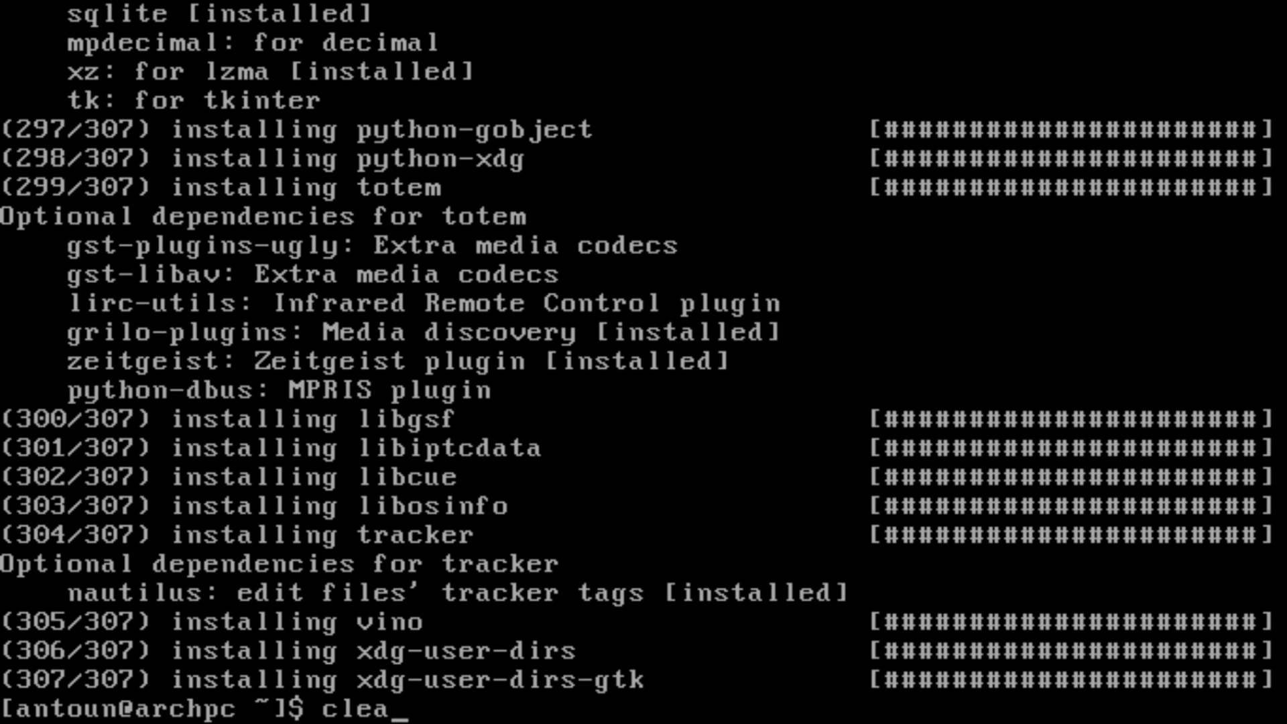
type("r")
key("Return")
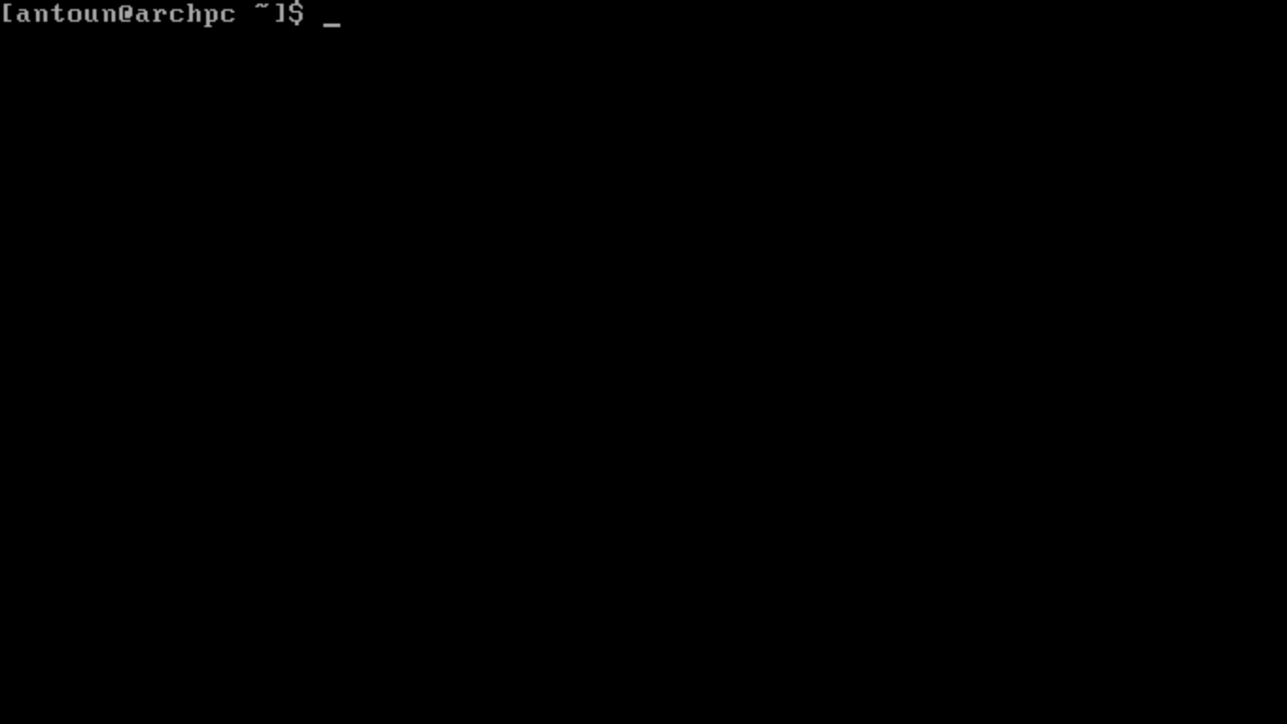
type("n`")
Step: Open ~/.xinitrc in nano and write the exec gnome-session line
key("BackSpace")
type("ano ")
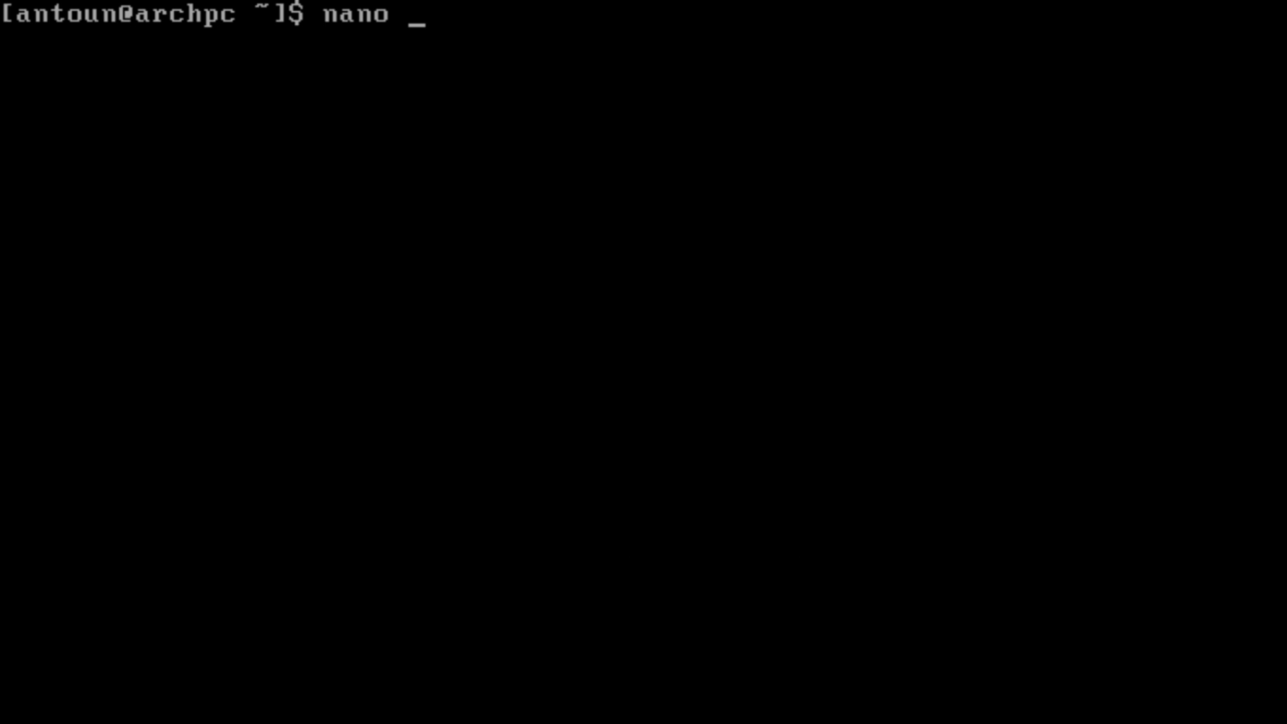
type("/")
key("BackSpace")
type("~/.x")
type("ini")
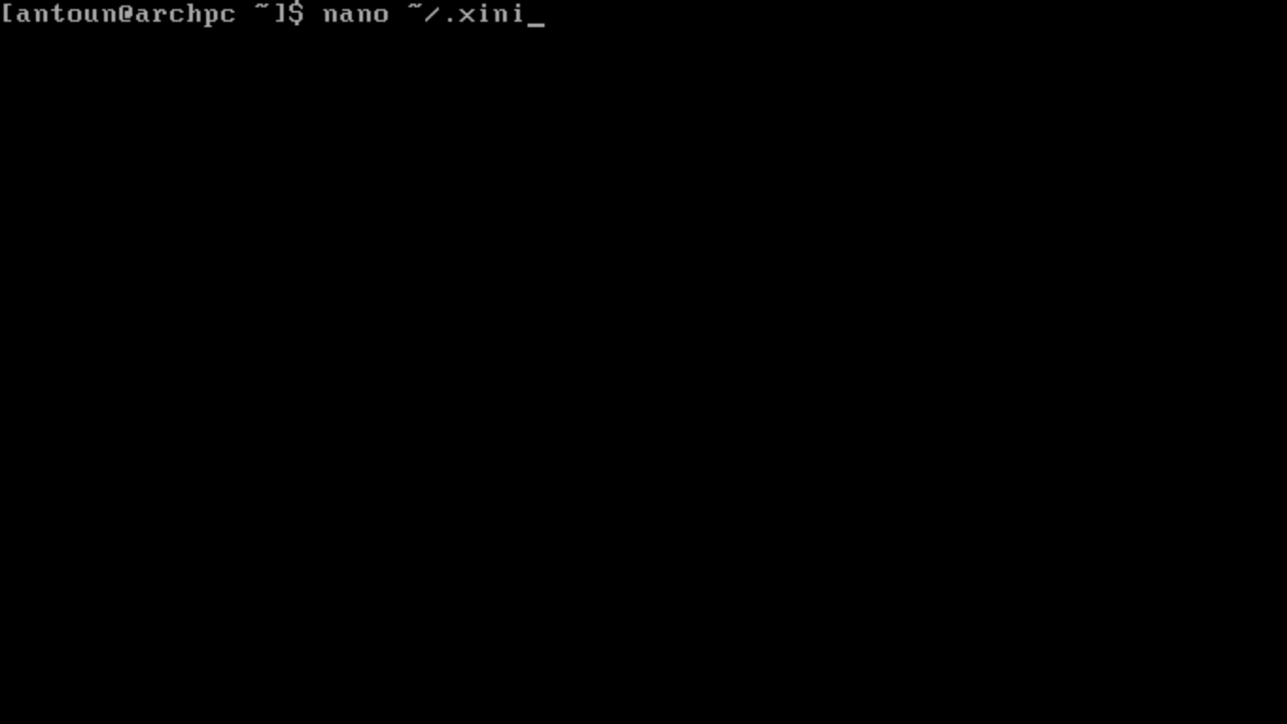
type("trc")
key("Return")
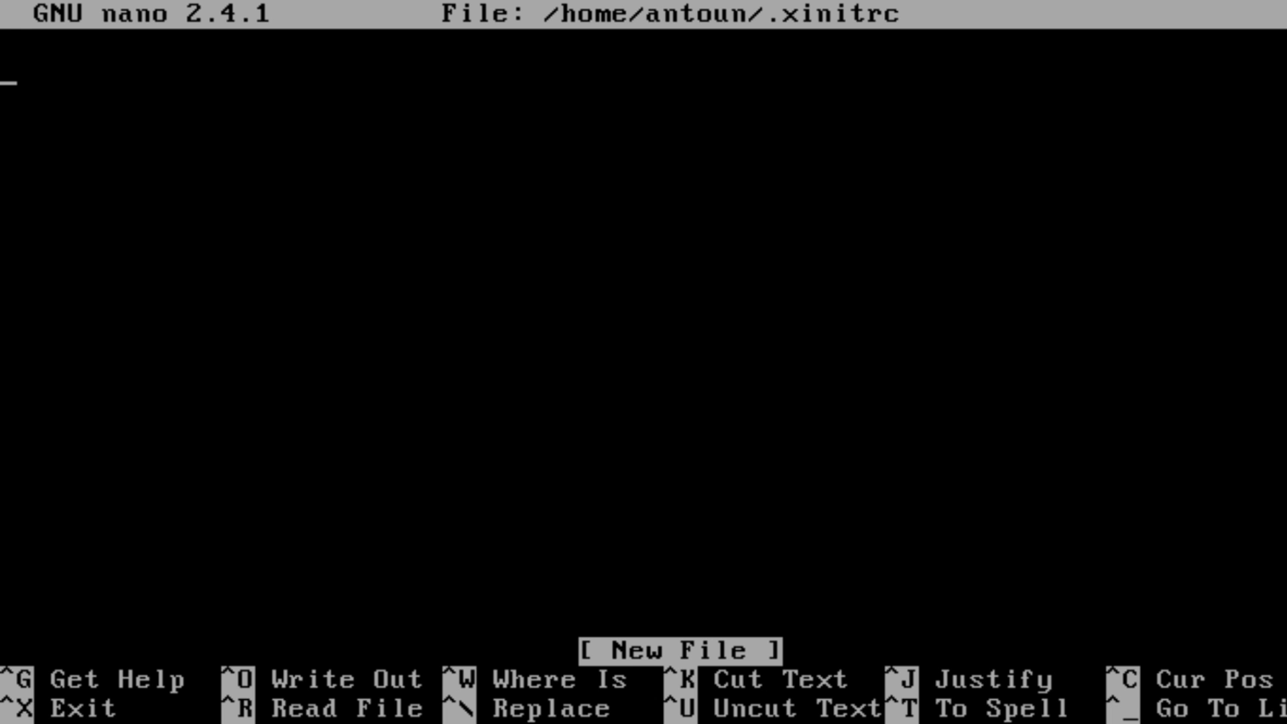
type("exec ")
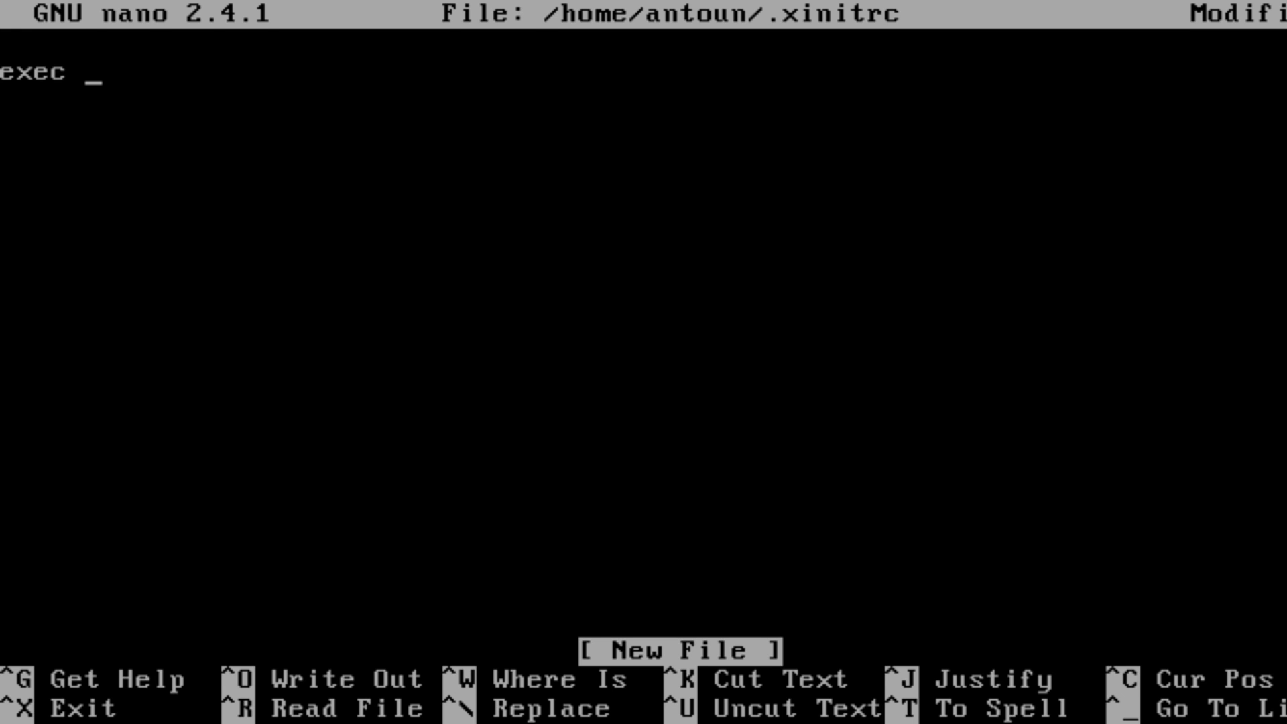
type("gnome")
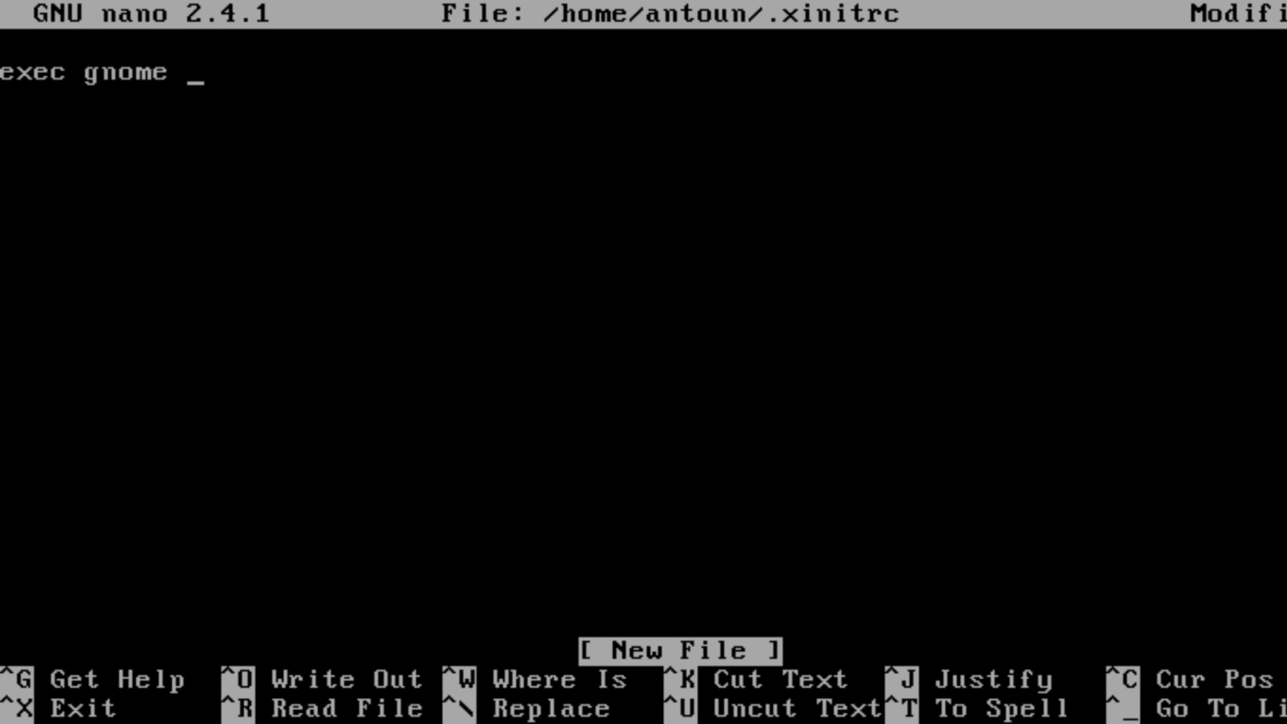
key("BackSpace")
type("==")
key("BackSpace")
key("BackSpace")
type("-ses")
type("sion")
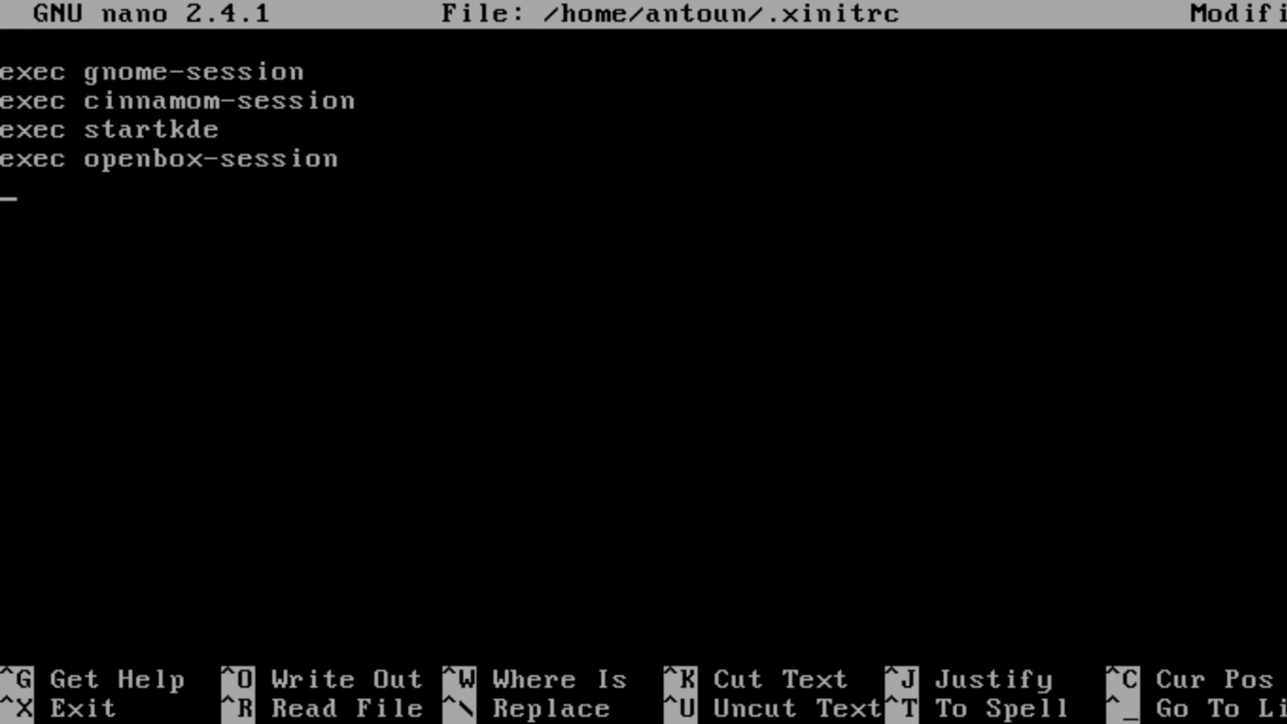
Step: Comment out the cinnamon, startkde and openbox session lines, fixing stray characters
key("Up")
key("Up")
key("Up")
key("Down")
key("Down")
key("Down")
key("Up")
key("Up")
key("Down")
key("Down")
key("Up")
key("Up")
key("Up")
key("Down")
type("#")
key("Down")
key("Left")
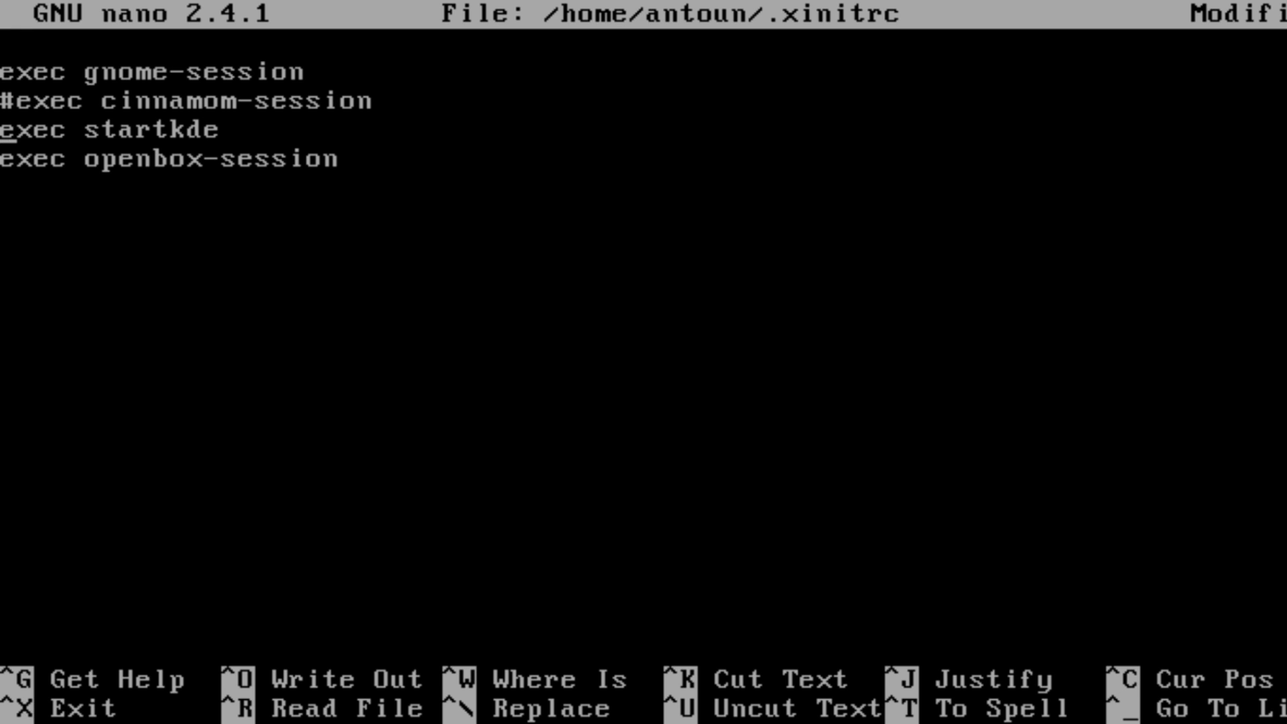
type("@")
key("BackSpace")
type("#")
key("Down")
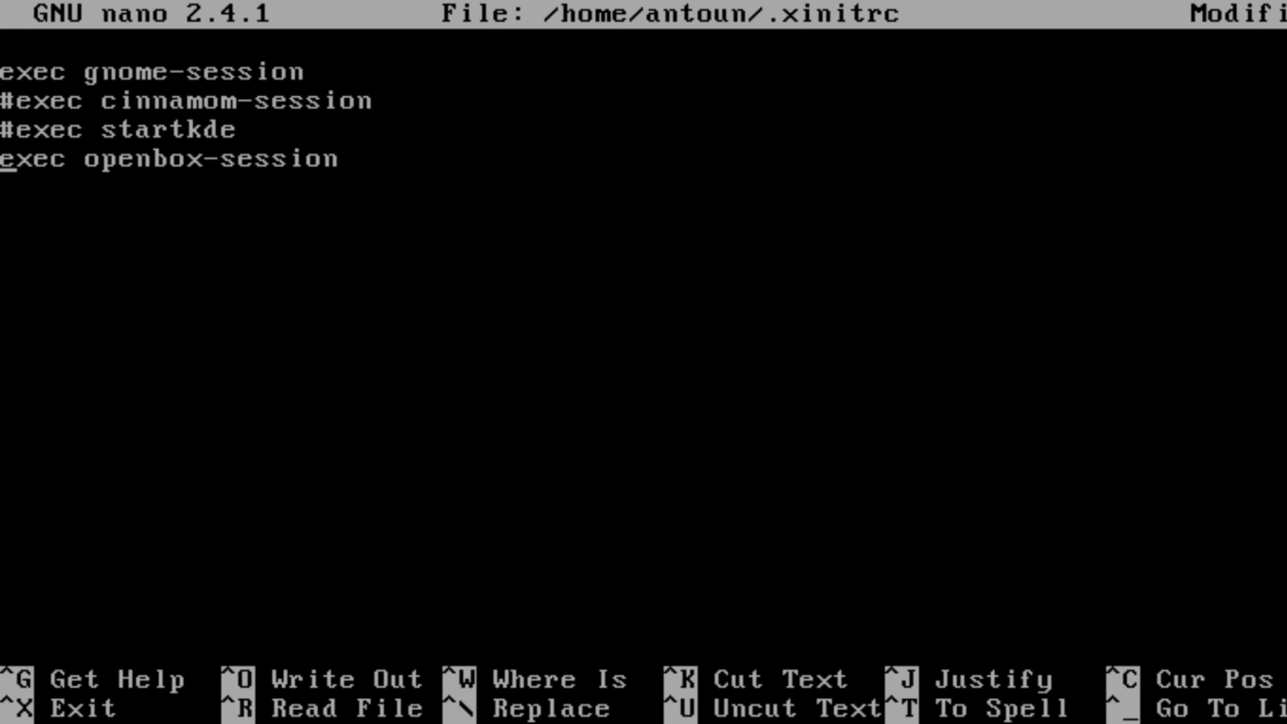
type("@#")
key("BackSpace")
key("BackSpace")
type("#")
key("Left")
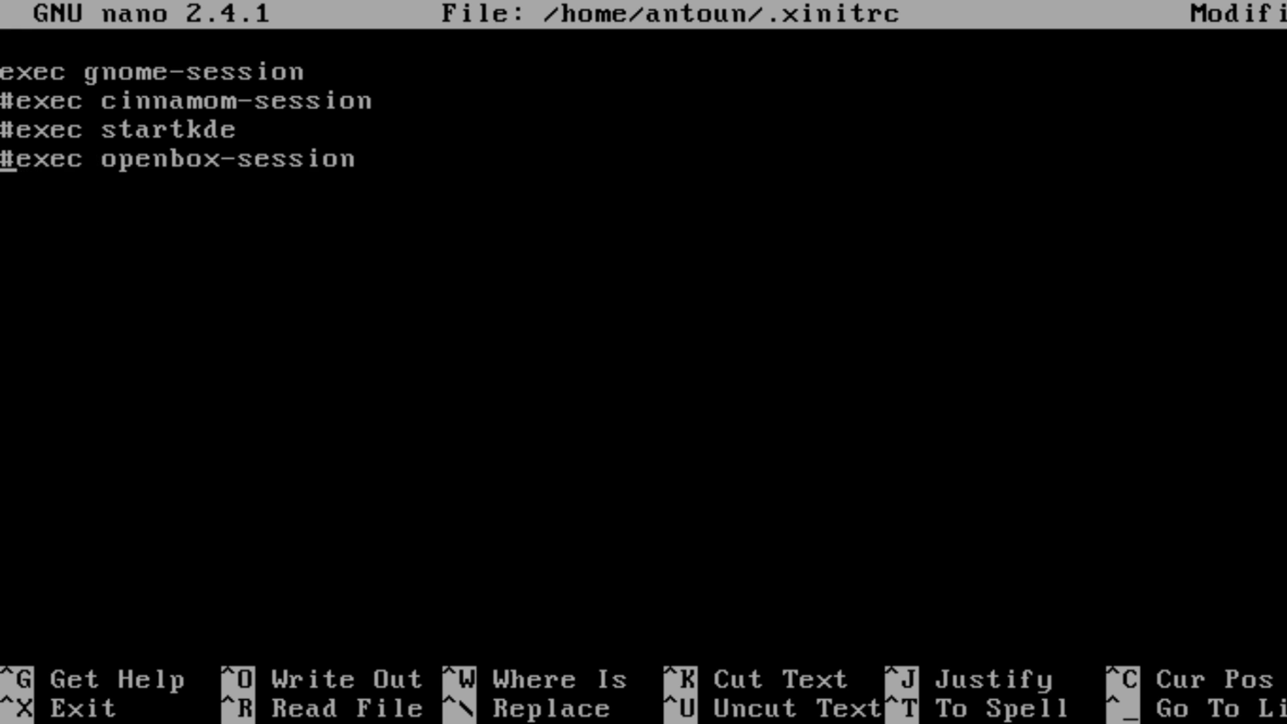
key("Up")
key("Up")
key("Left")
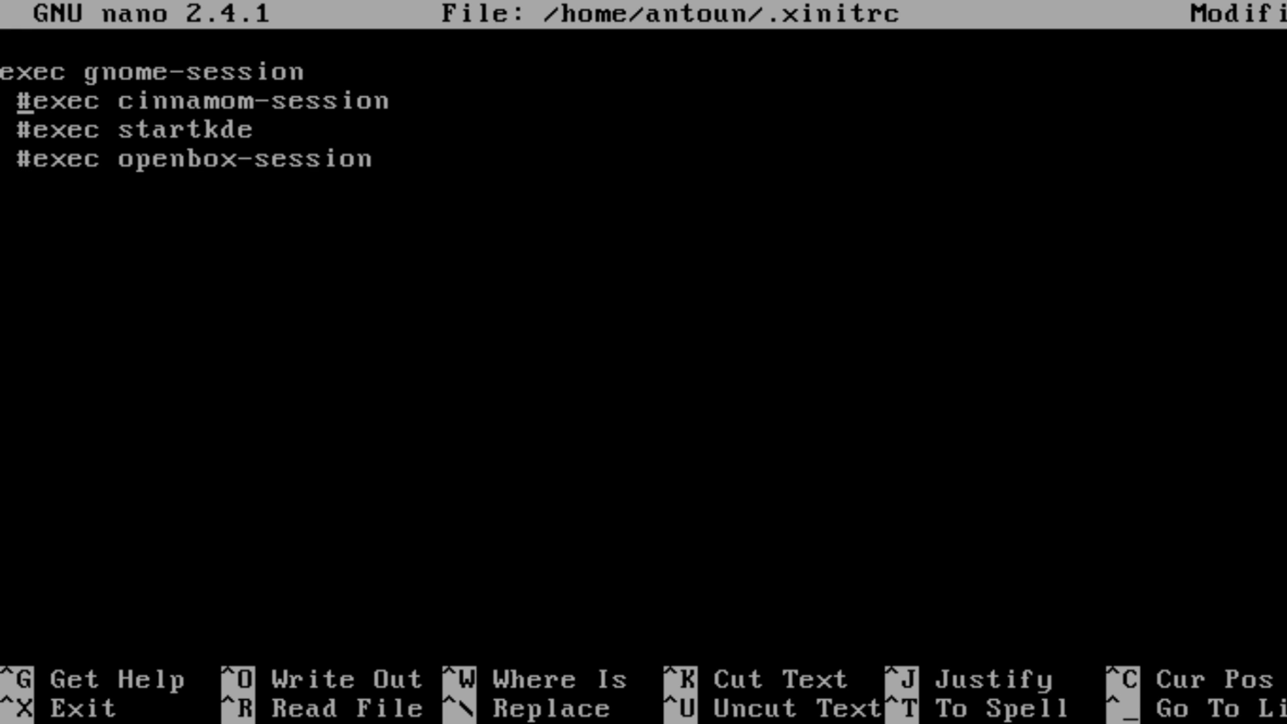
key("Up")
key("Right")
key("Right")
key("Right")
key("Right")
key("Right")
key("Right")
key("Left")
key("Left")
key("Left")
key("Left")
key("Right")
key("Right")
Step: Save the modified .xinitrc, leave nano and clear the console
key("ctrl+x")
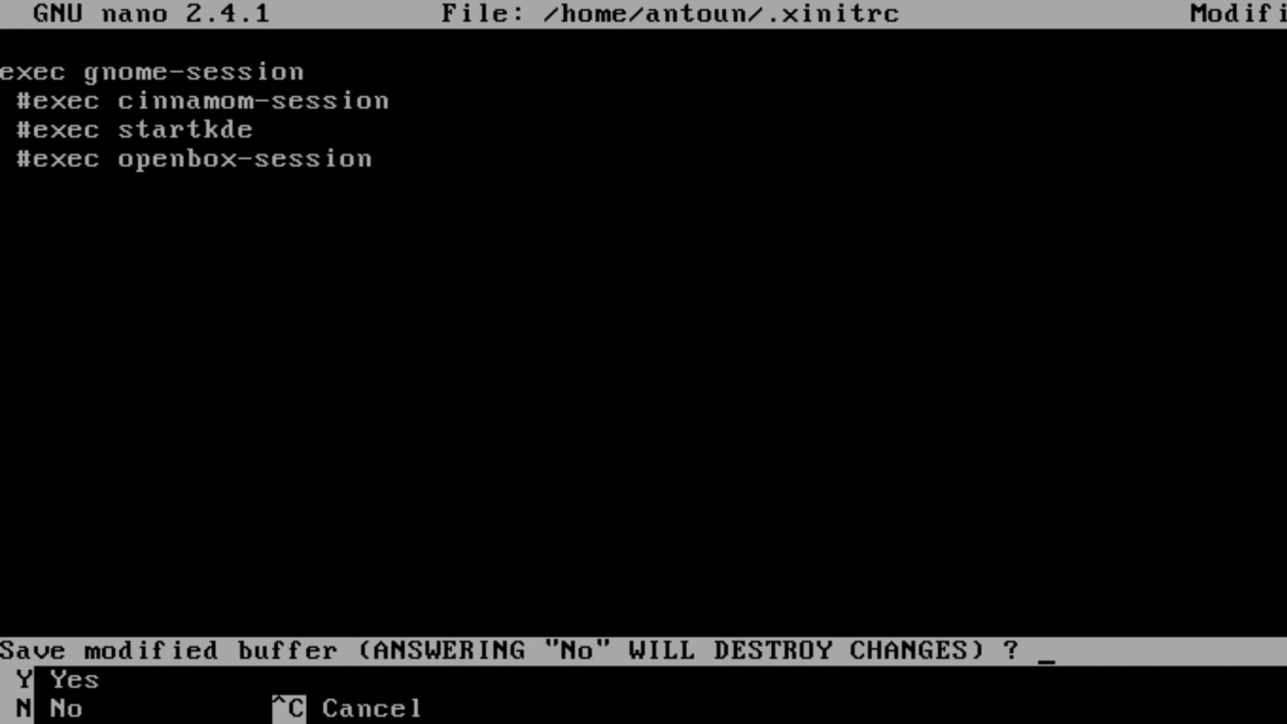
key("y")
key("Return")
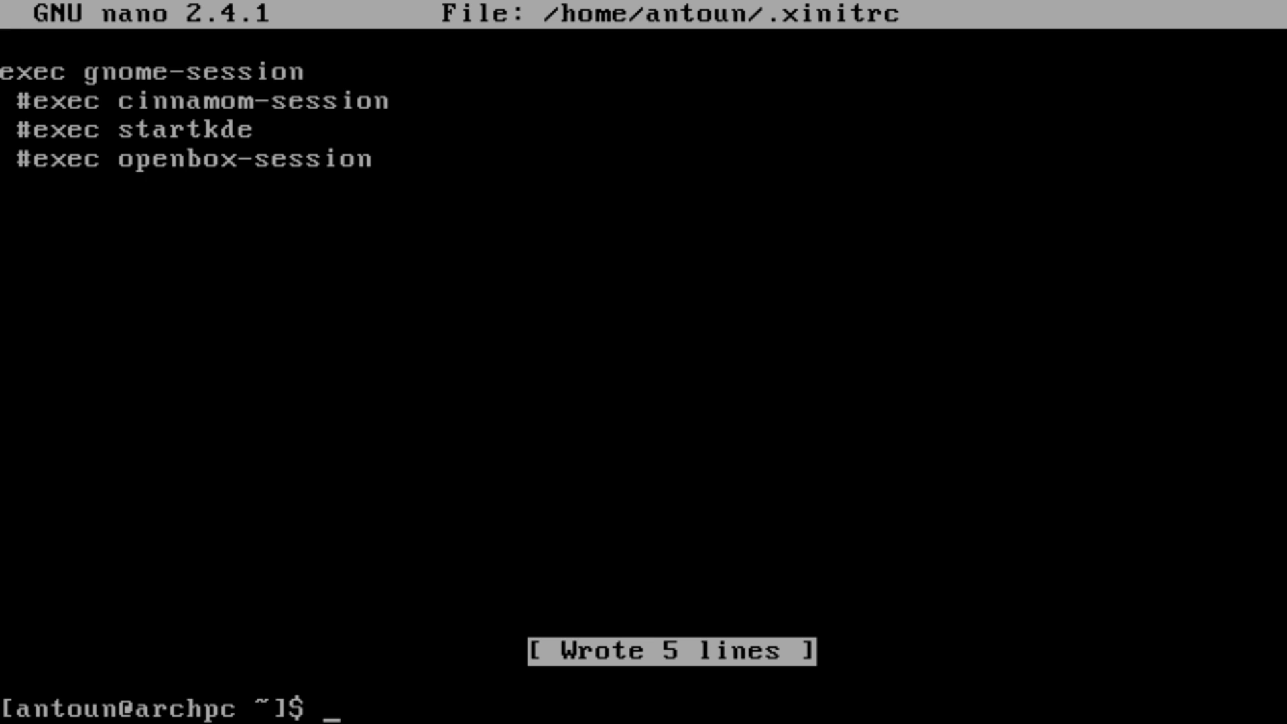
type("clear")
key("Return")
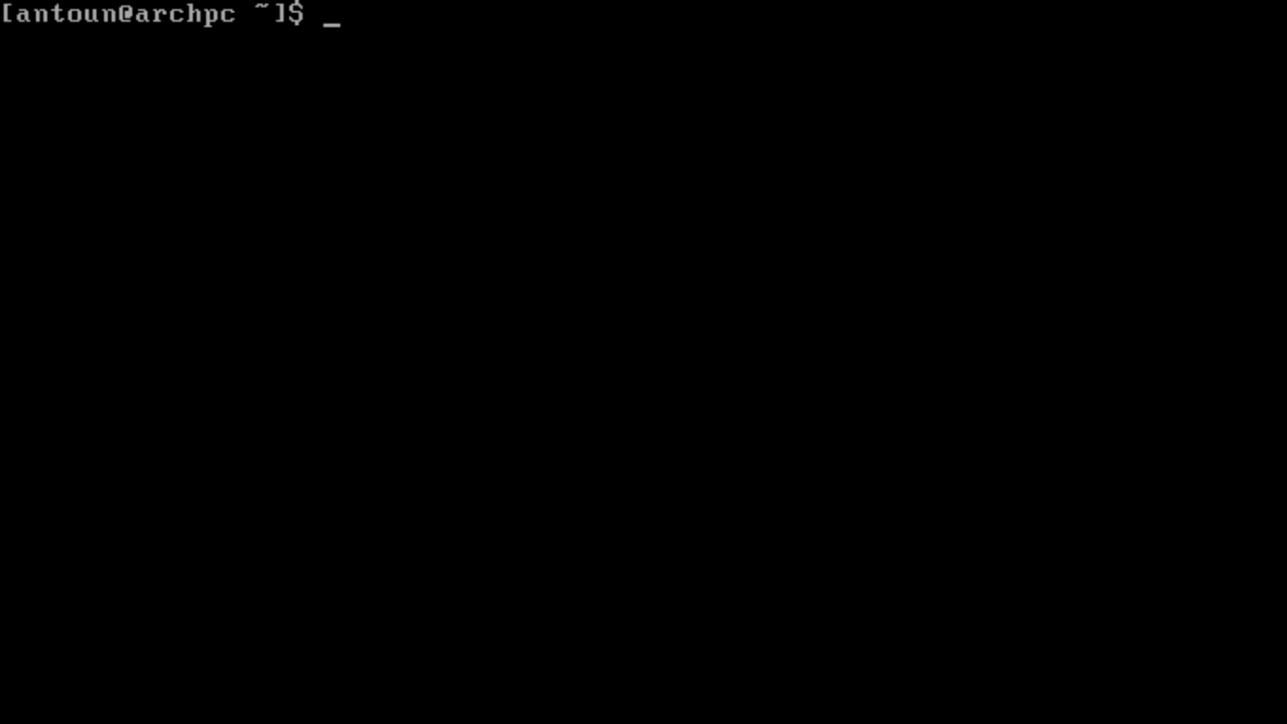
type("str")
Step: Run startx at the prompt to launch the GNOME desktop
key("BackSpace")
type("t")
key("BackSpace")
type("artx")
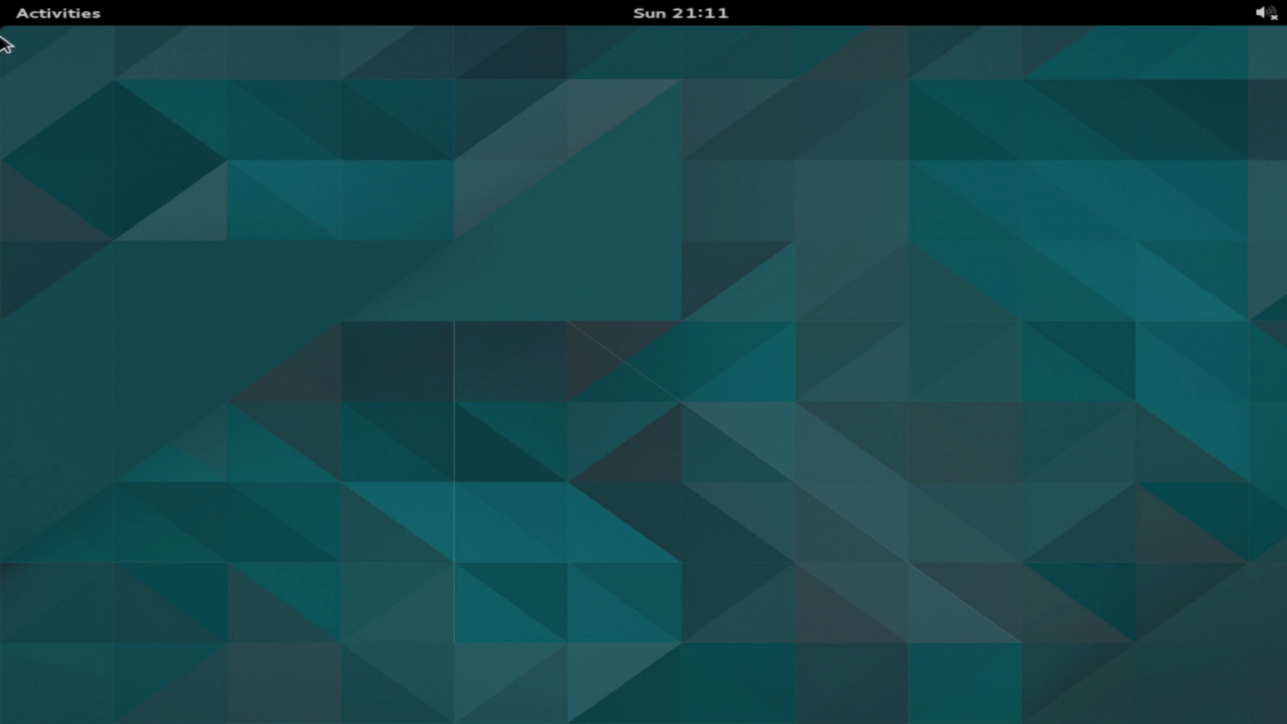
Step: Raise the system volume from near mute to high via the status menu, then return to the desktop
left_click(48, 15)
right_click(603, 377)
left_click(551, 311)
left_click(1267, 13)
left_click_drag(966, 69, 1217, 71)
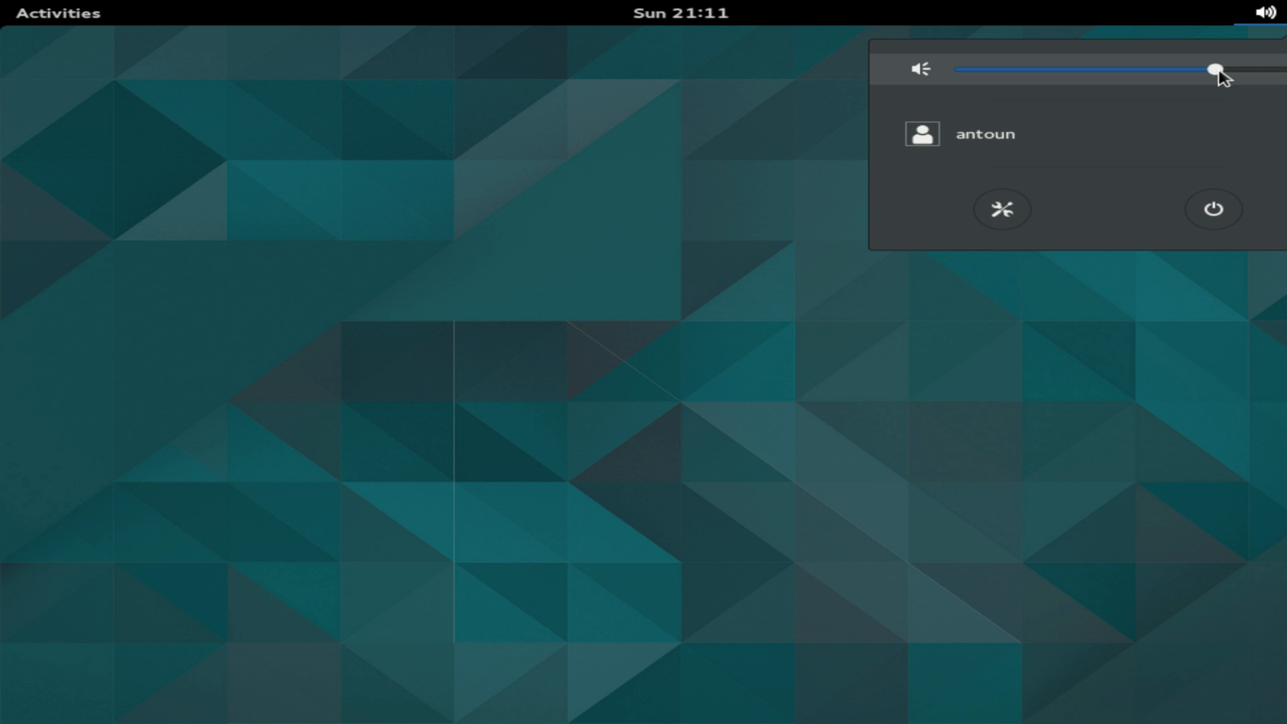
mouse_move(1219, 70)
left_mouse_down()
mouse_move(1255, 69)
mouse_move(1161, 71)
left_mouse_up()
left_click(844, 224)
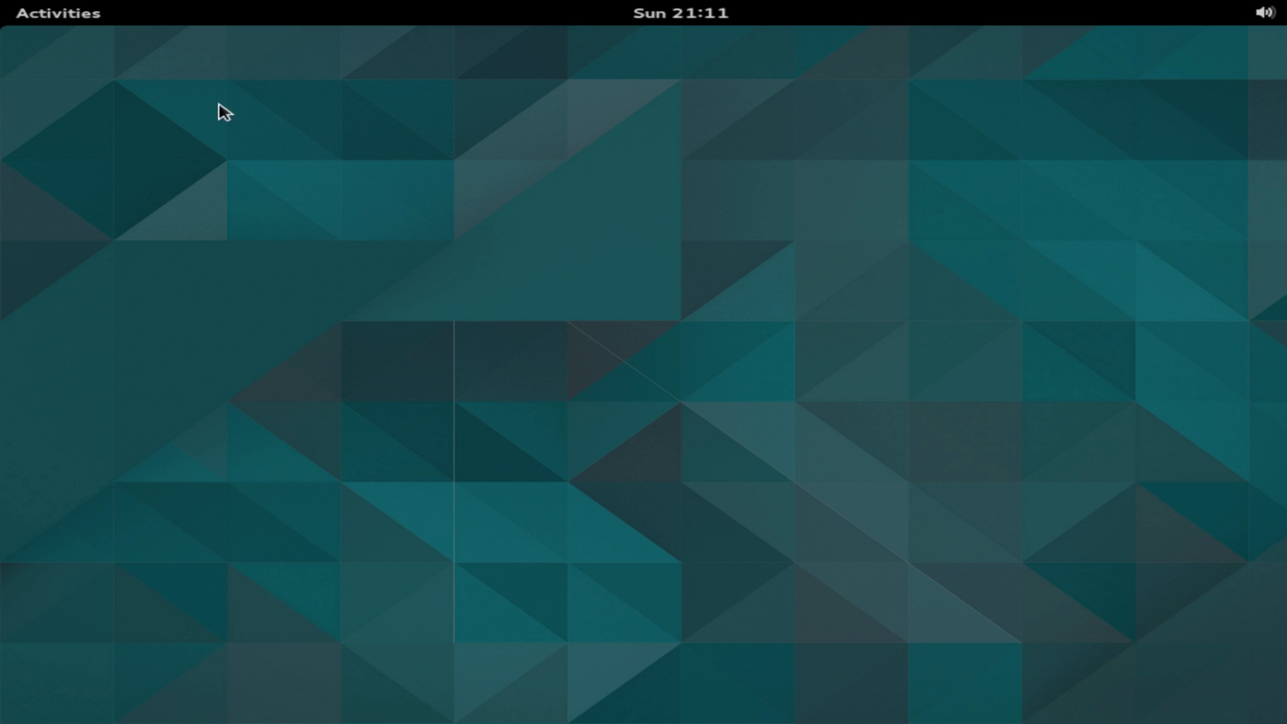
left_click(82, 19)
left_click(82, 19)
Step: Launch XTerm from the Activities overview and move its window to the centre
left_click(82, 18)
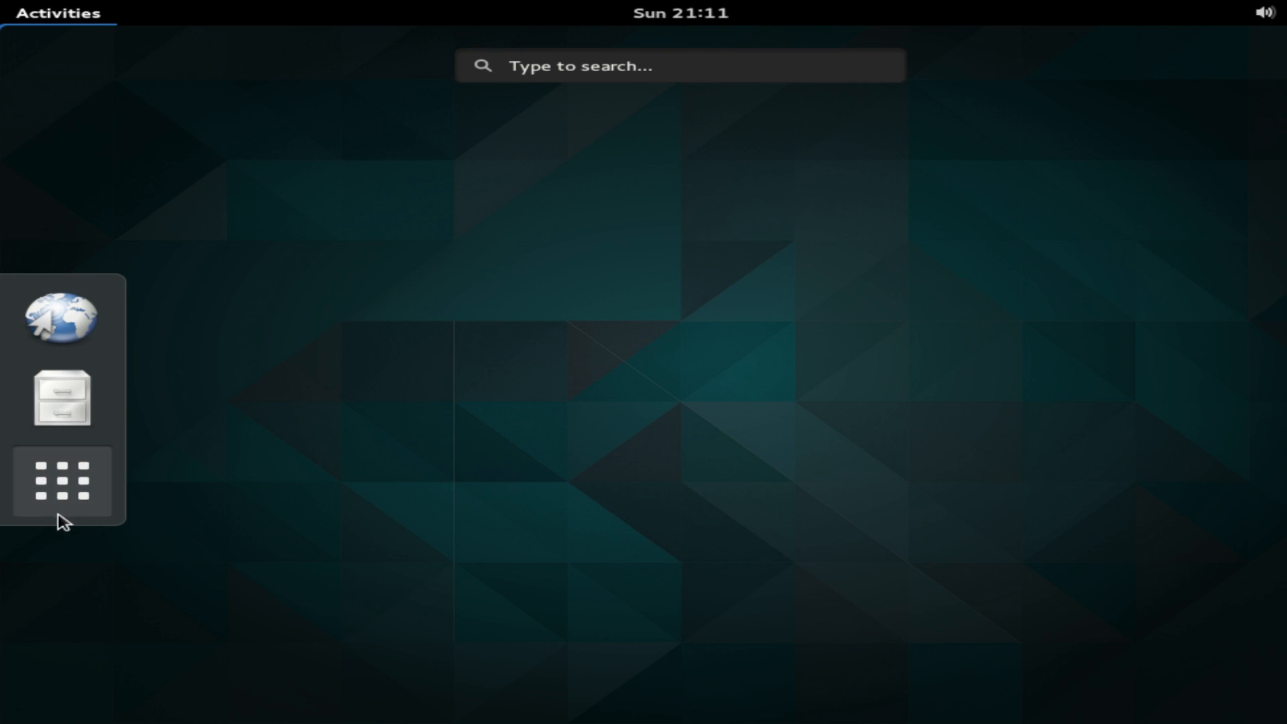
left_click(62, 481)
type("xt")
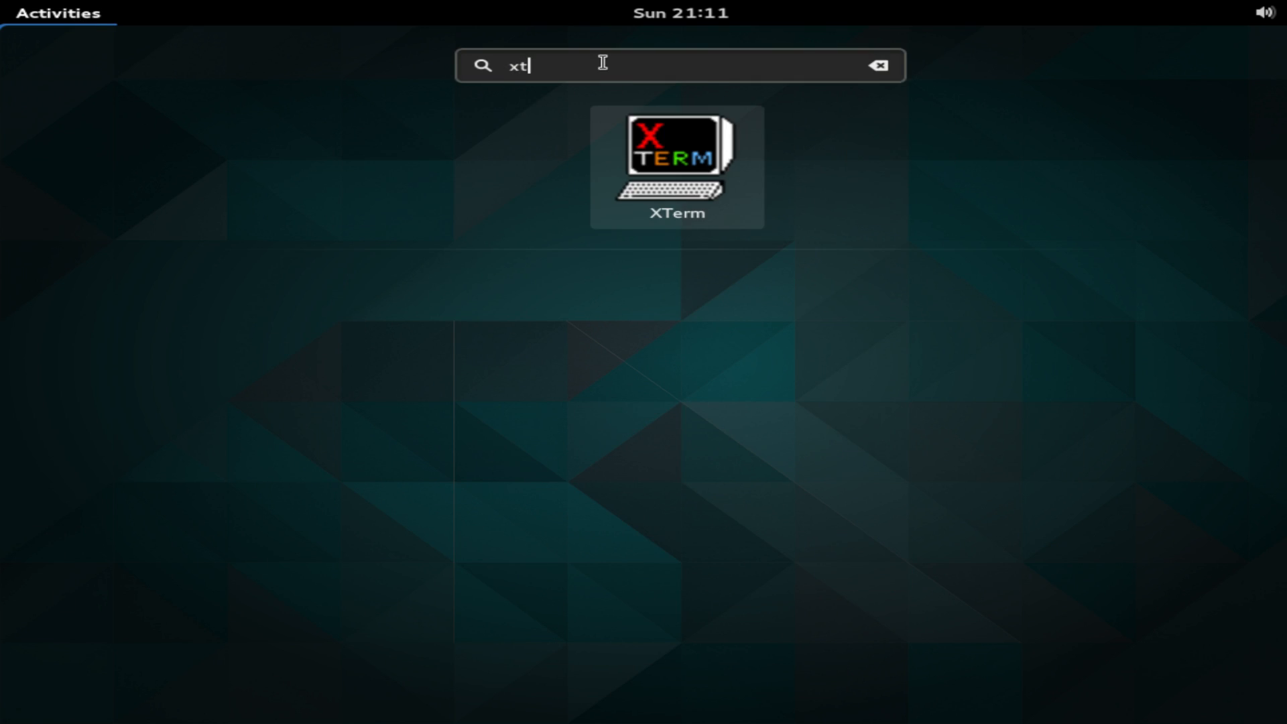
key("Return")
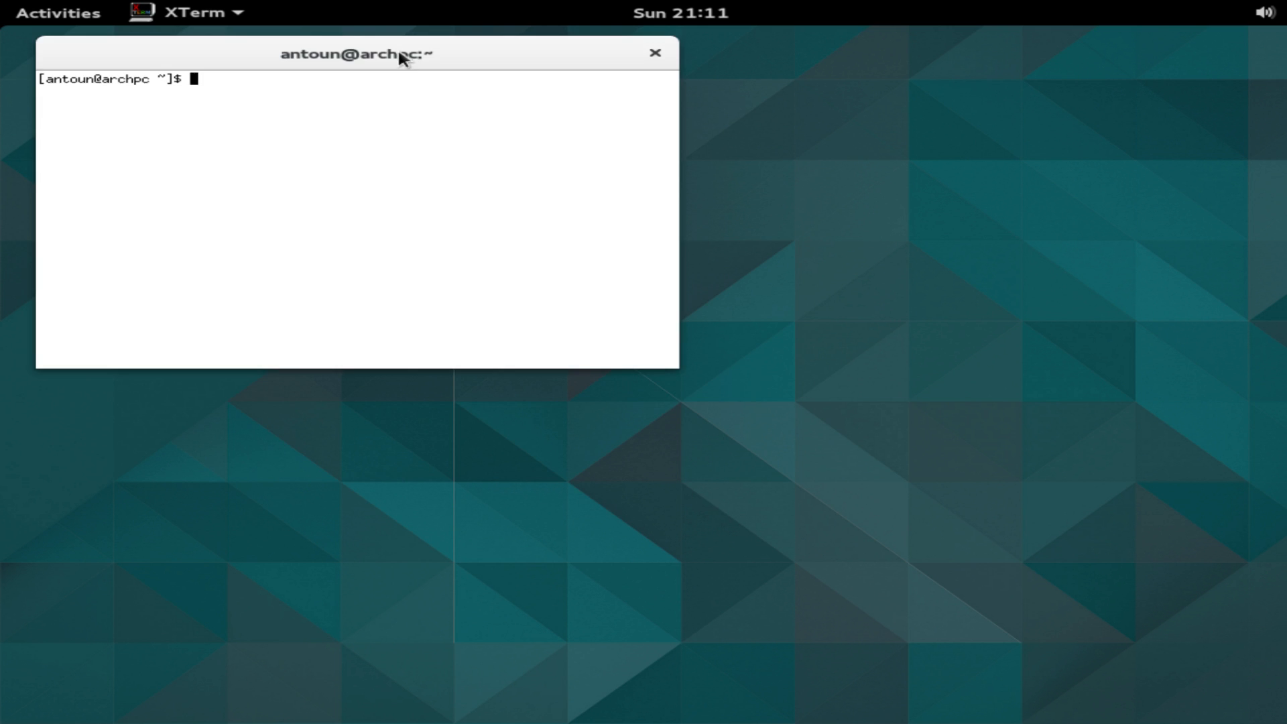
left_click_drag(400, 52, 773, 189)
type("y")
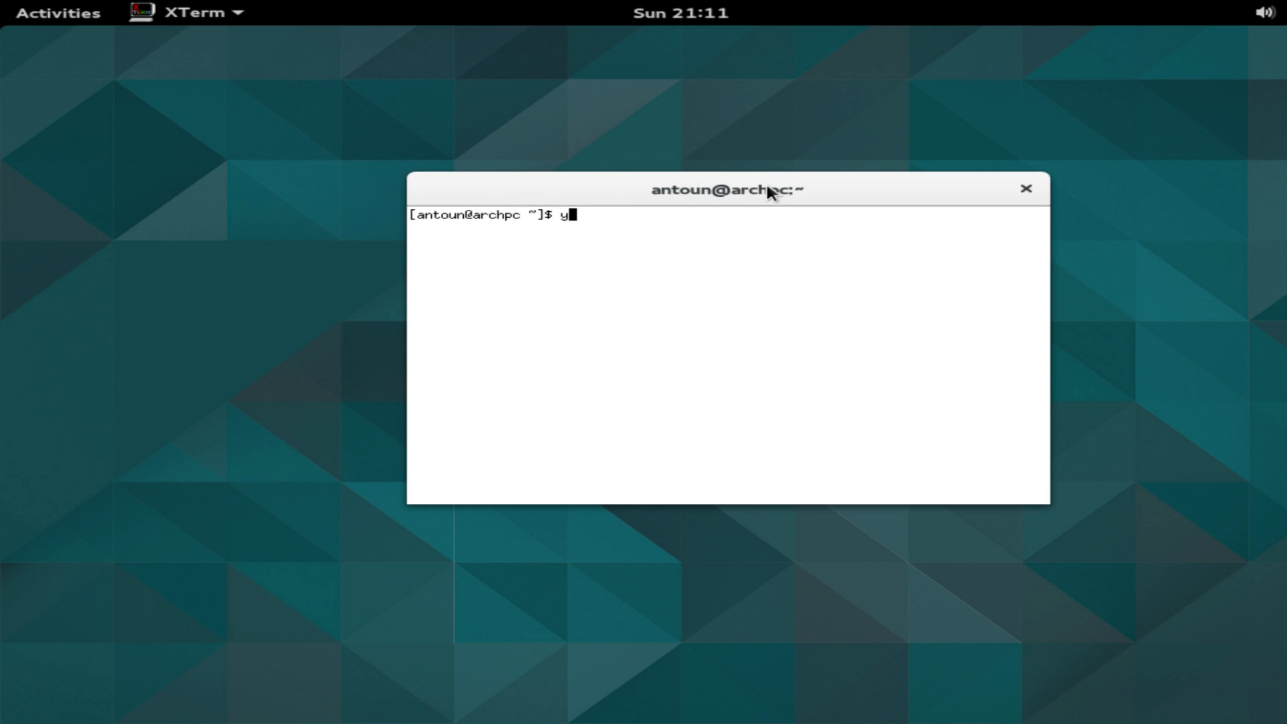
type("aourt")
type(" google-ch")
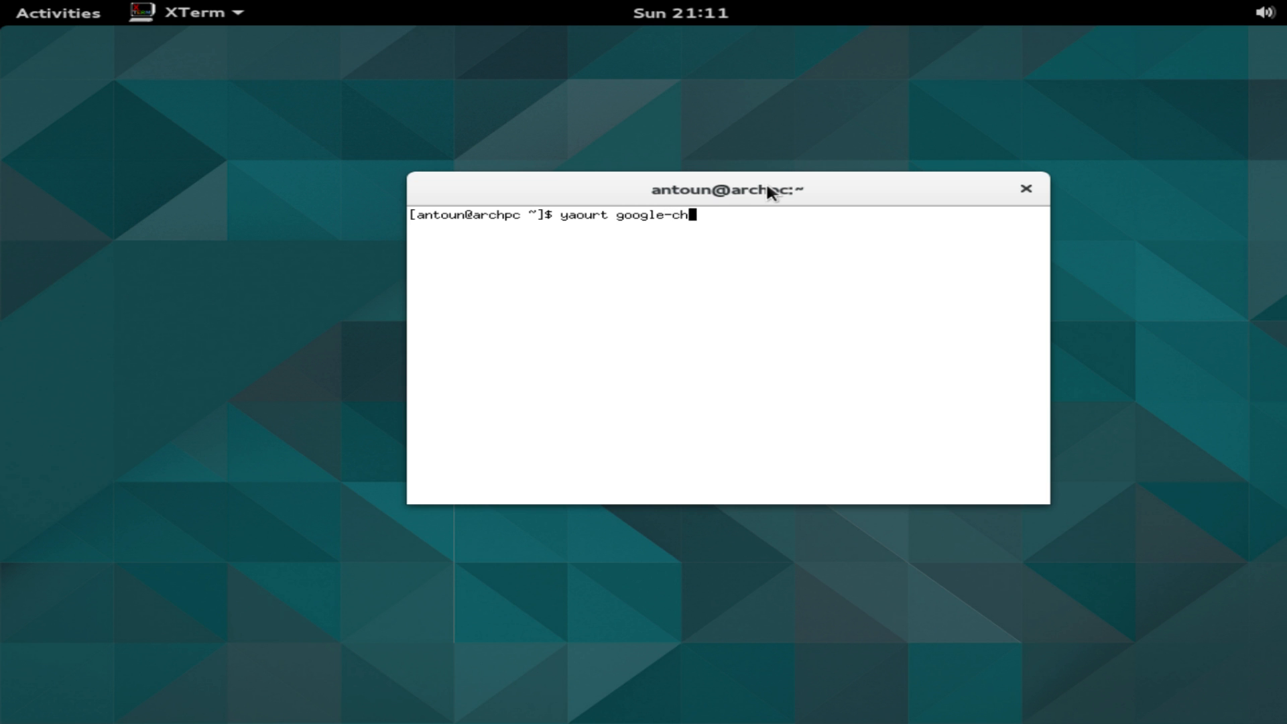
type("rome")
Step: Run 'yaourt google-chrome', pick package 1, decline PKGBUILD edits, confirm build and give the sudo password
key("Return")
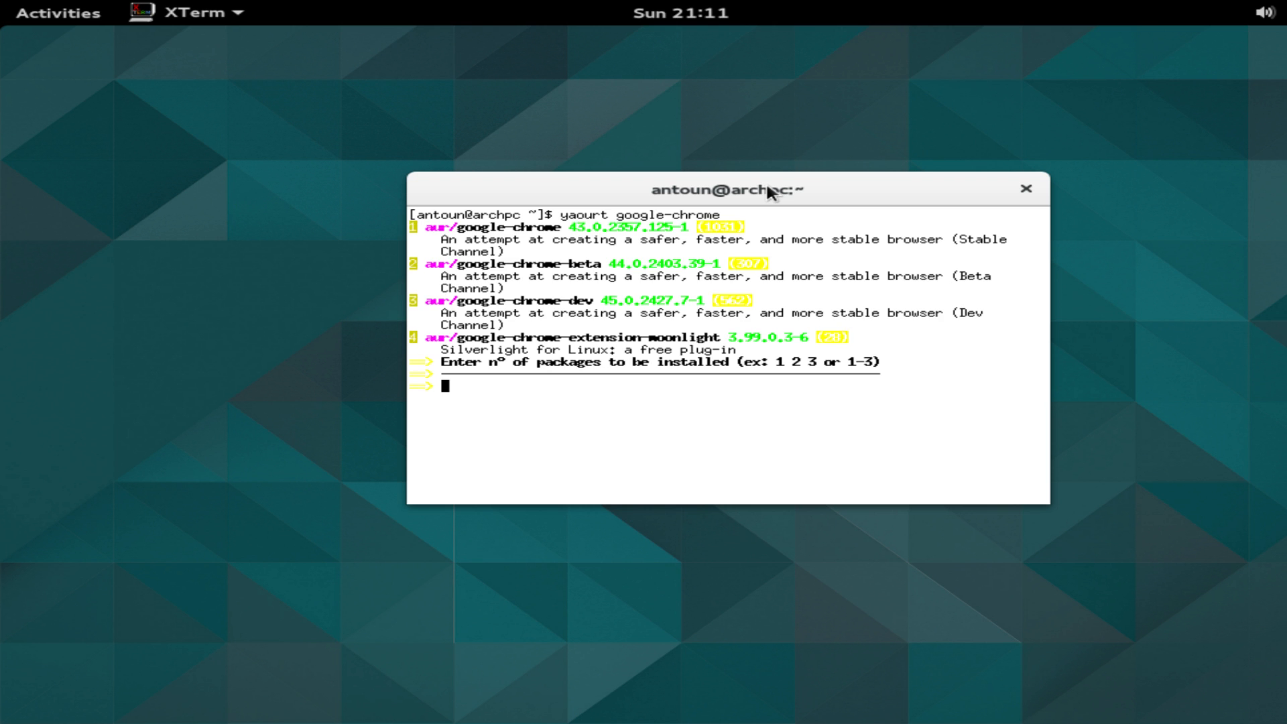
type("1")
key("Return")
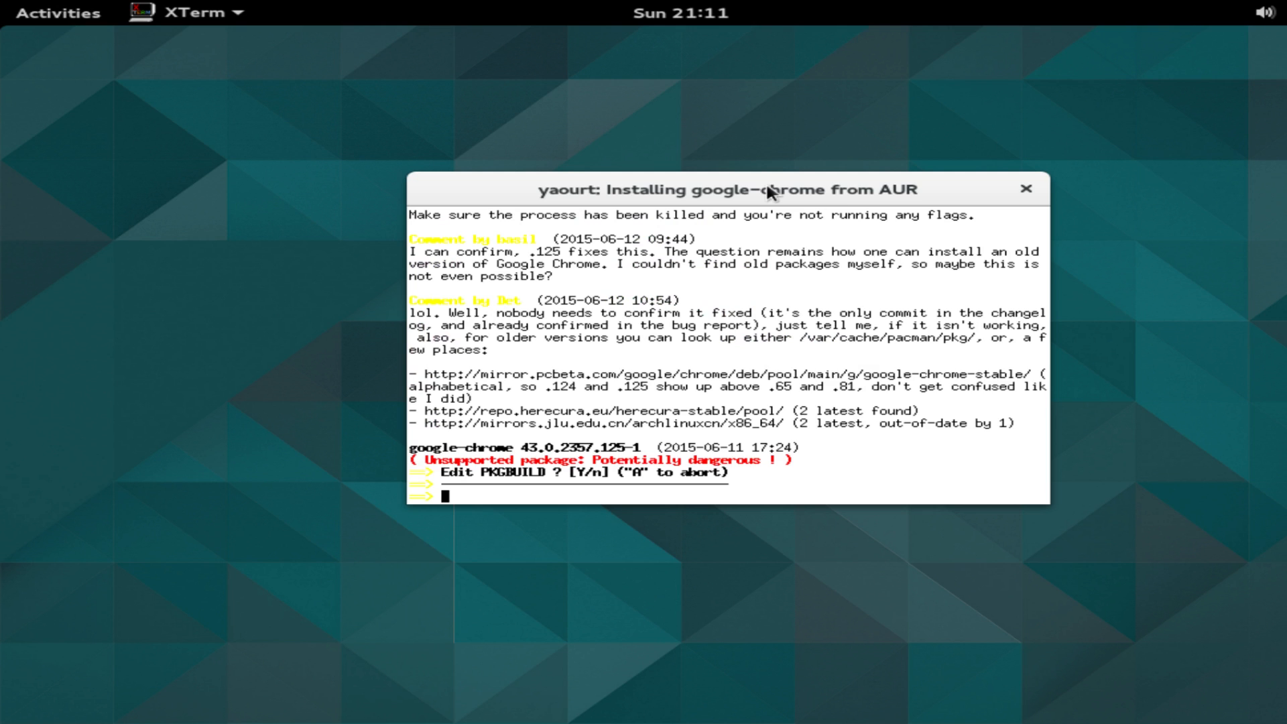
type("n")
key("Return")
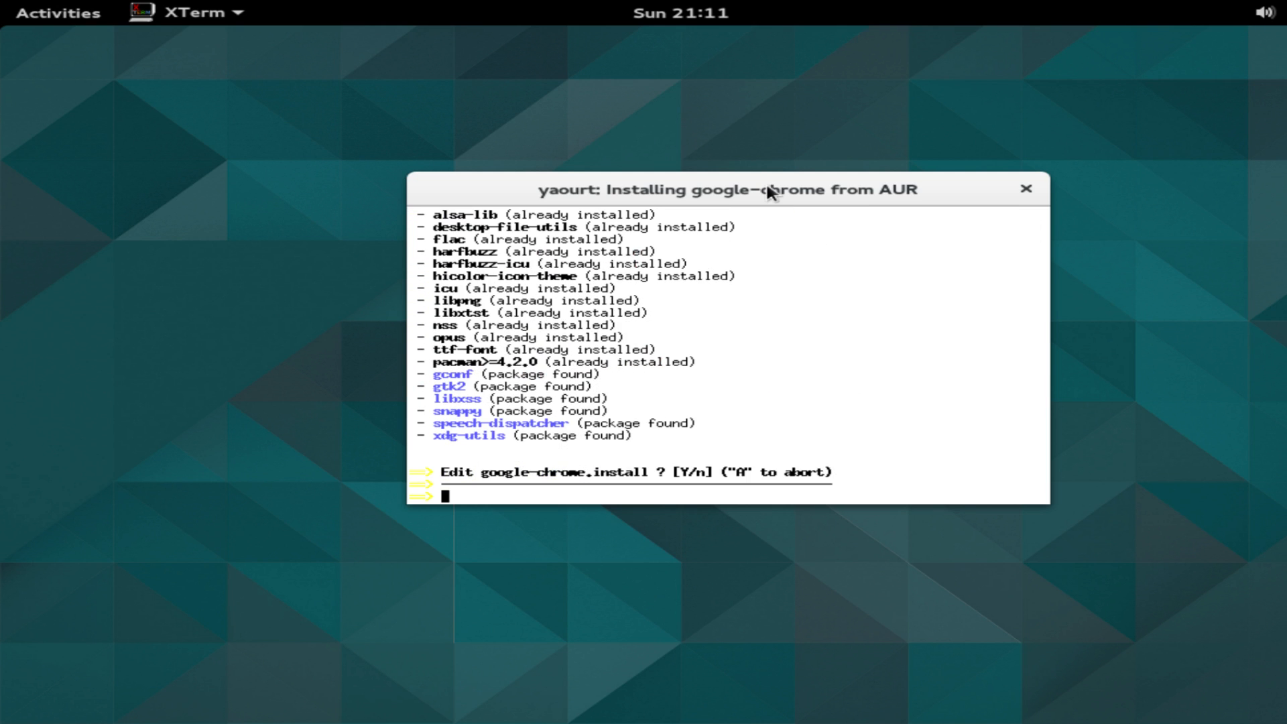
type("n")
key("Return")
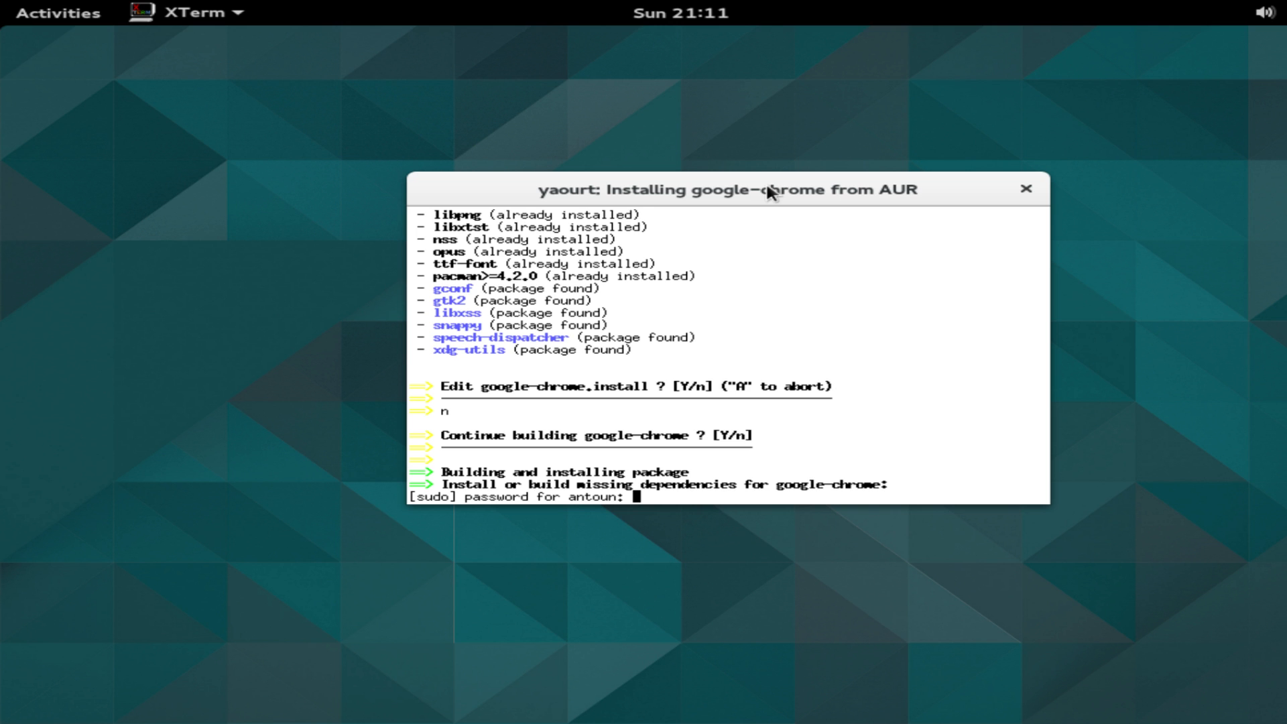
key("Return")
key("Return")
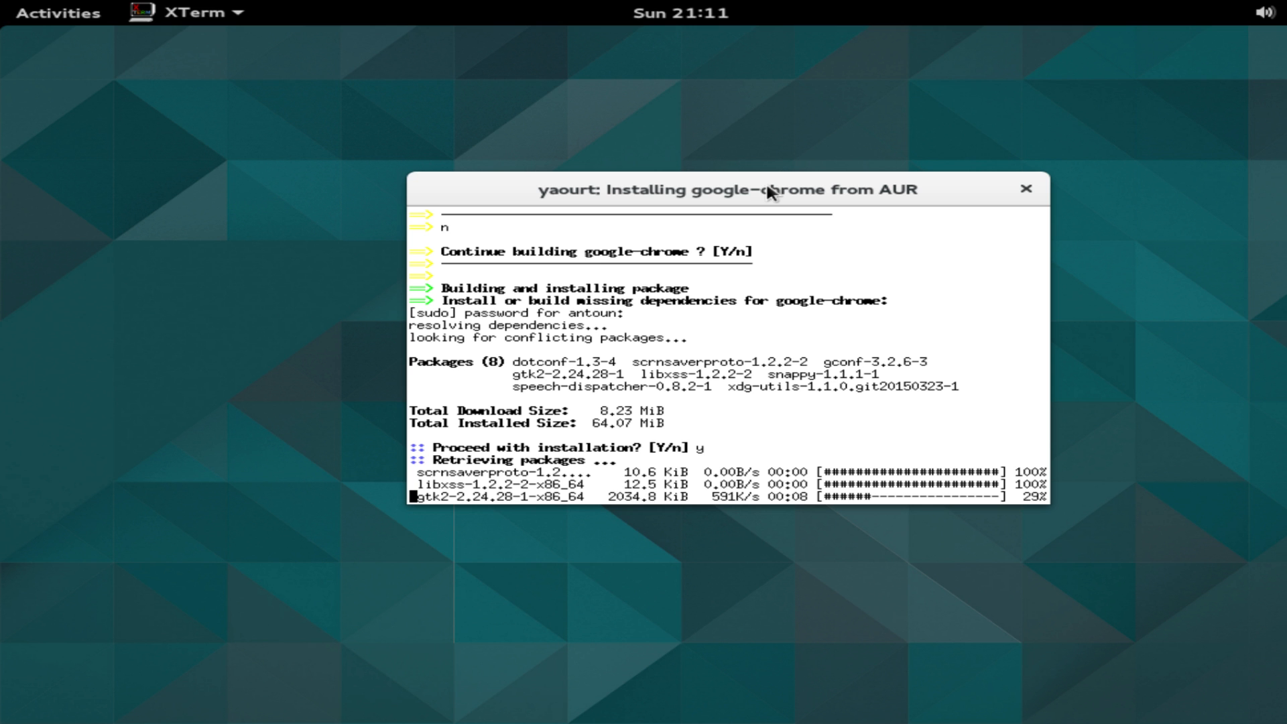
scroll(705, 261, "up", 3)
scroll(707, 282, "up", 3)
scroll(707, 291, "down", 4)
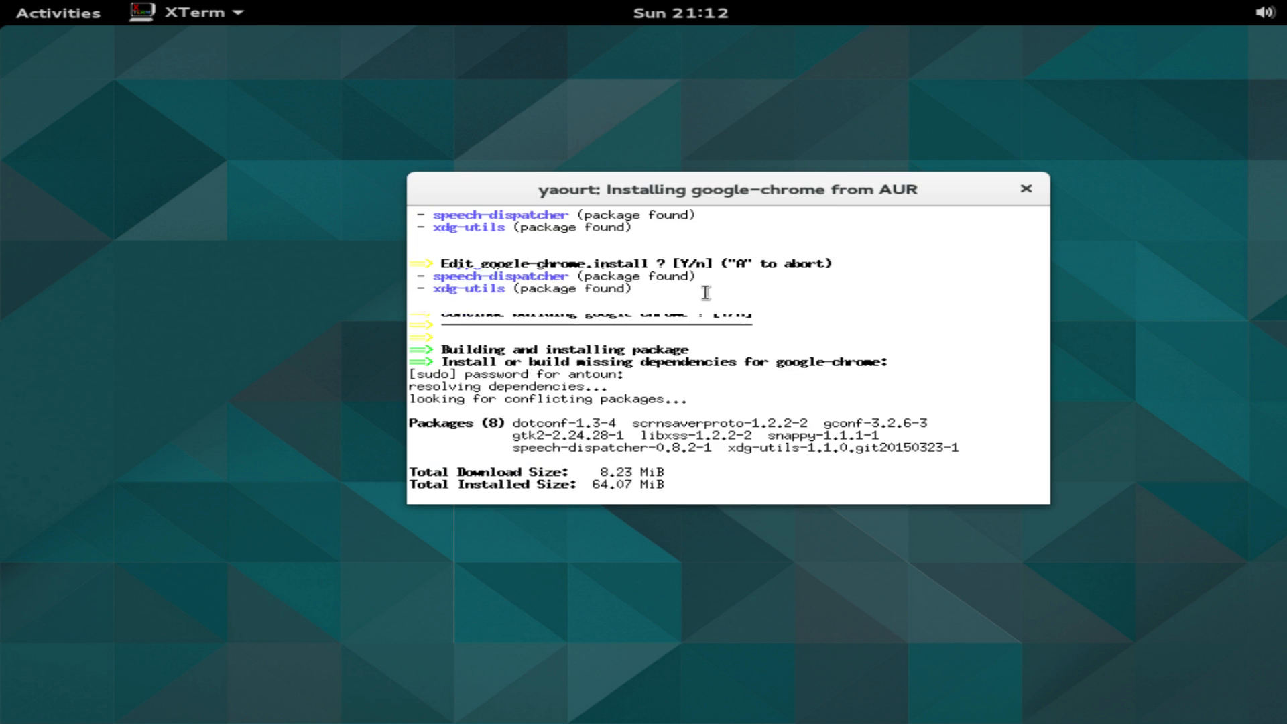
scroll(705, 292, "down", 3)
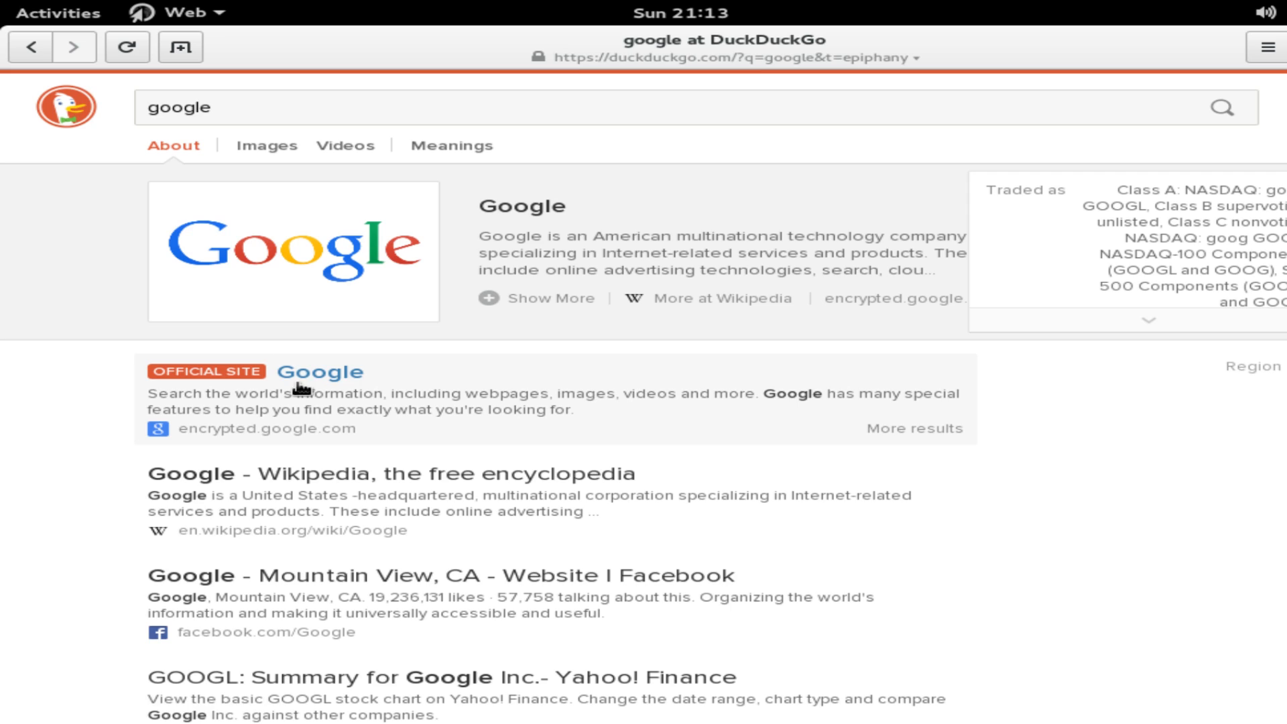
Step: Search Google for 'gnome extensions' and load the GNOME Shell Extensions site
left_click(307, 375)
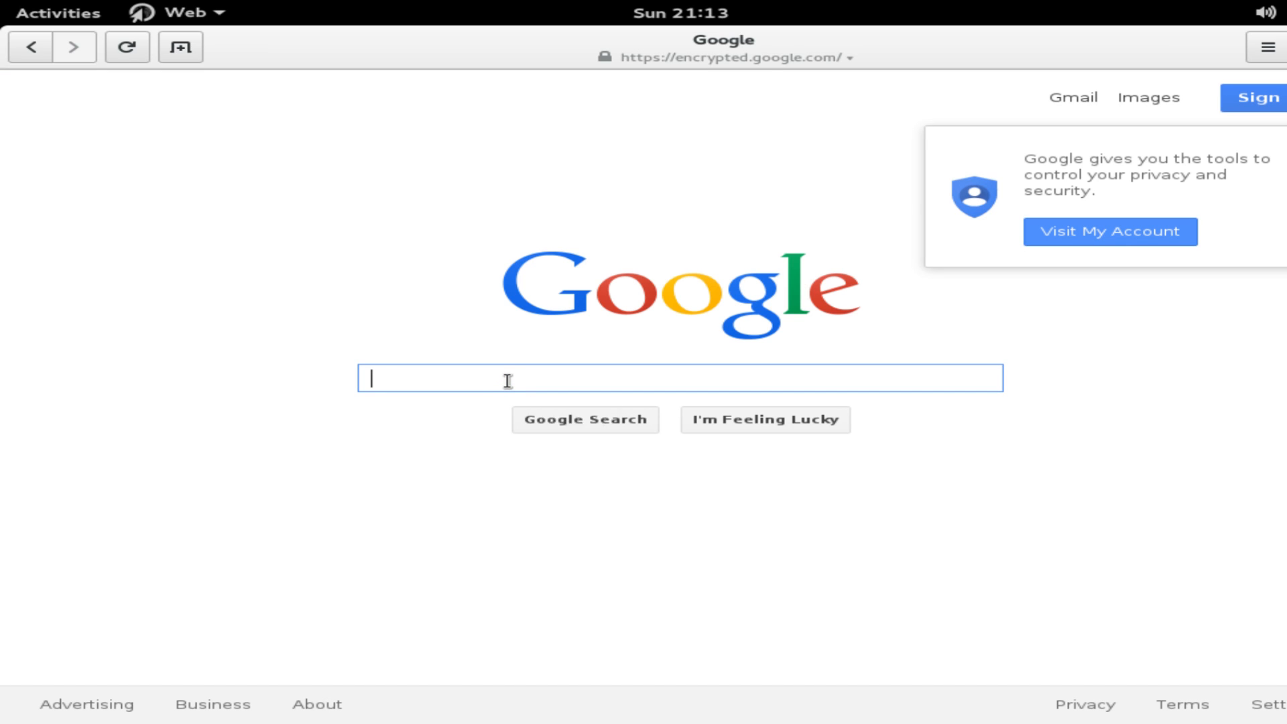
type("gnome extensions")
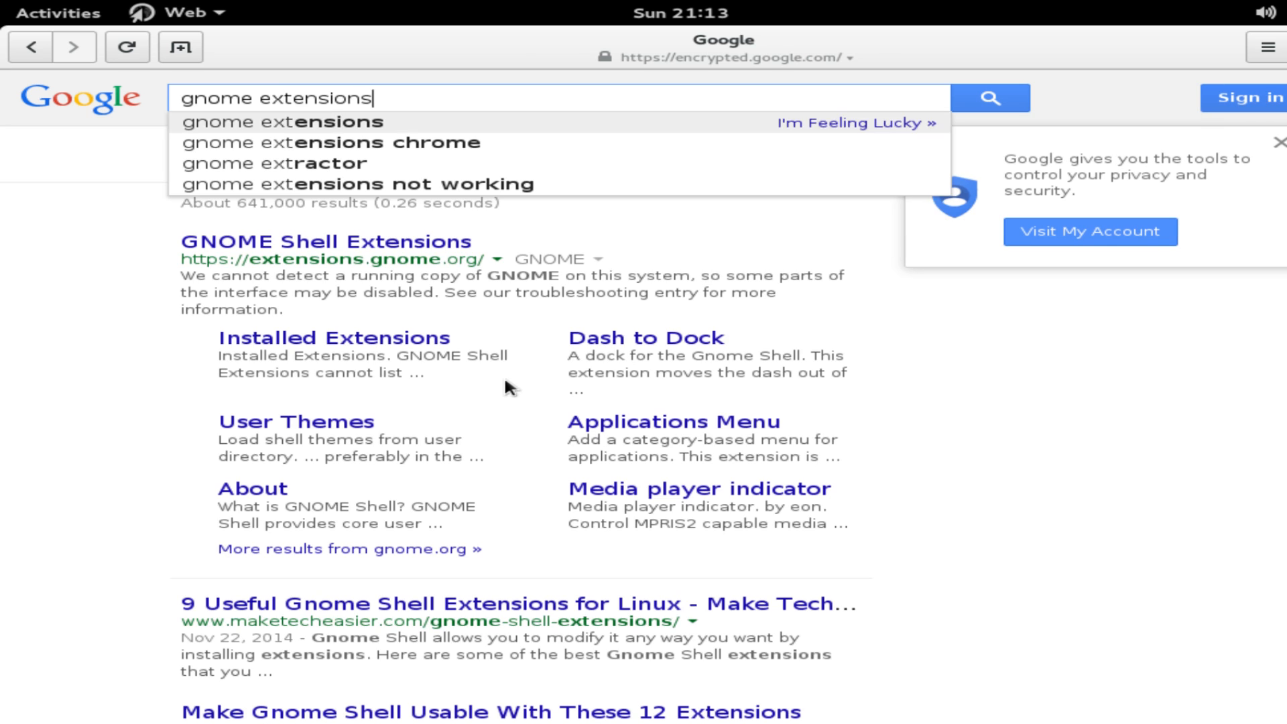
key("Return")
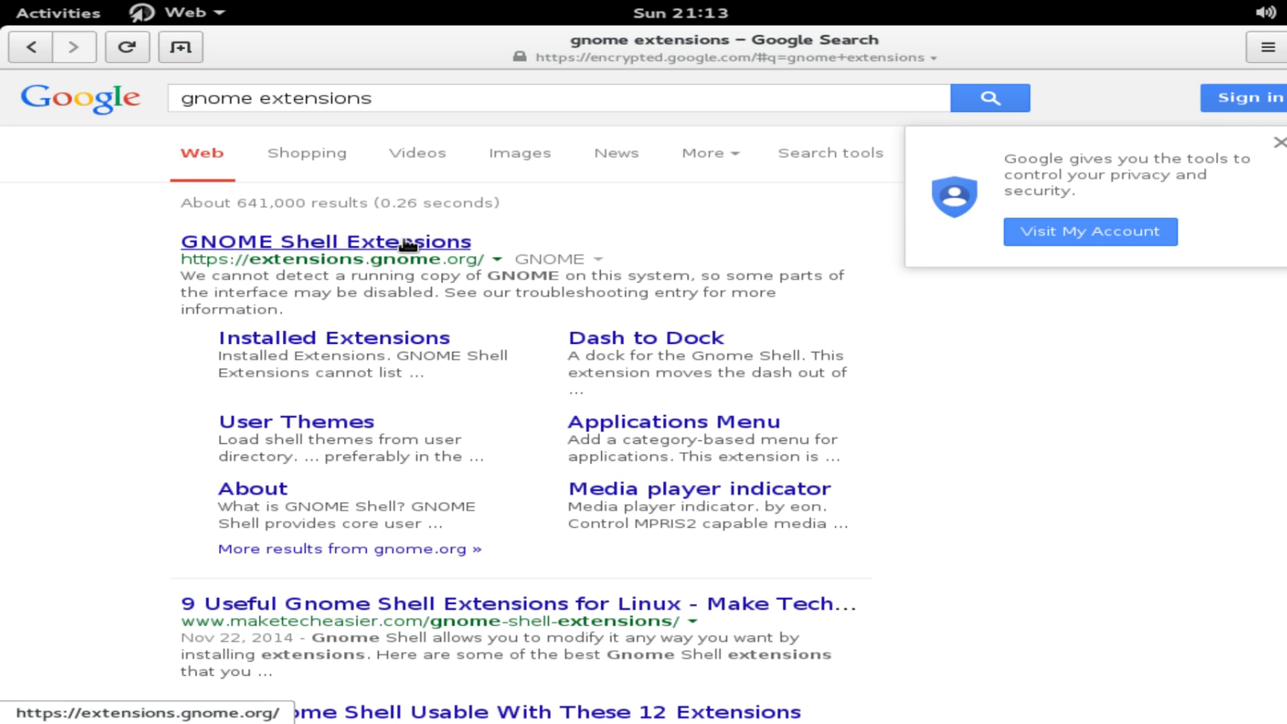
left_click(407, 245)
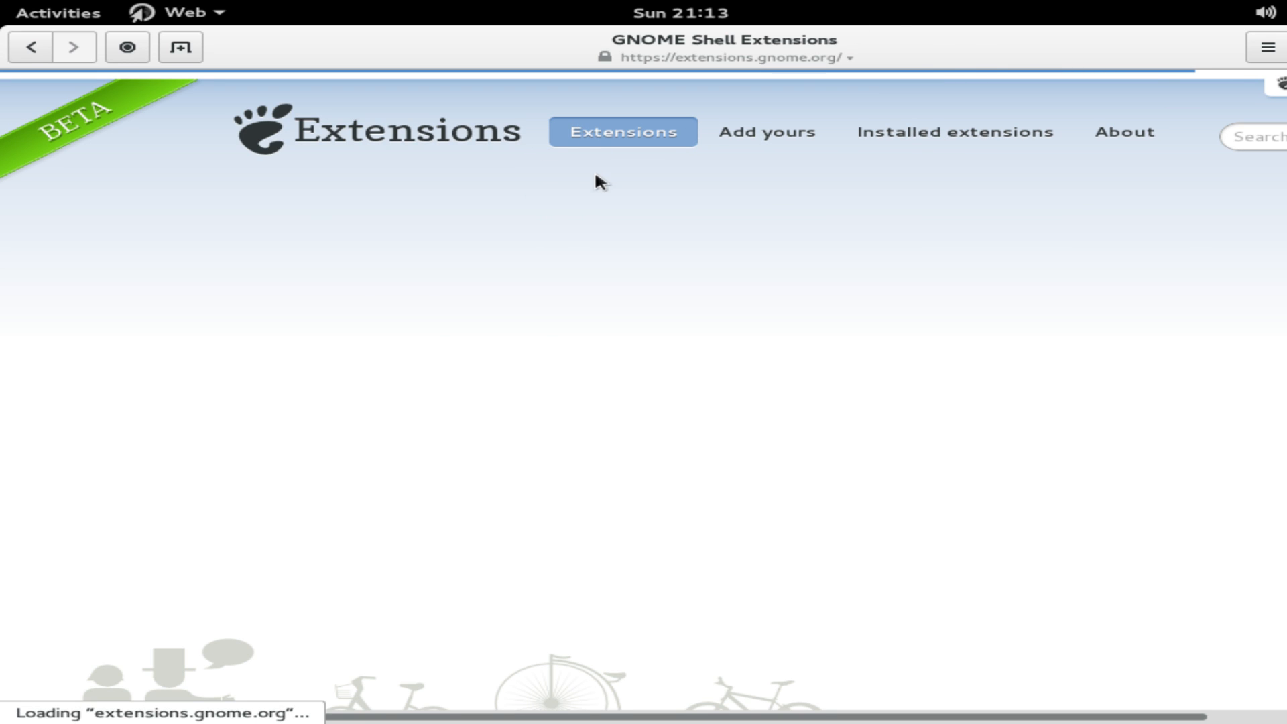
mouse_move(887, 34)
left_mouse_down()
mouse_move(828, 97)
mouse_move(882, 27)
left_mouse_up()
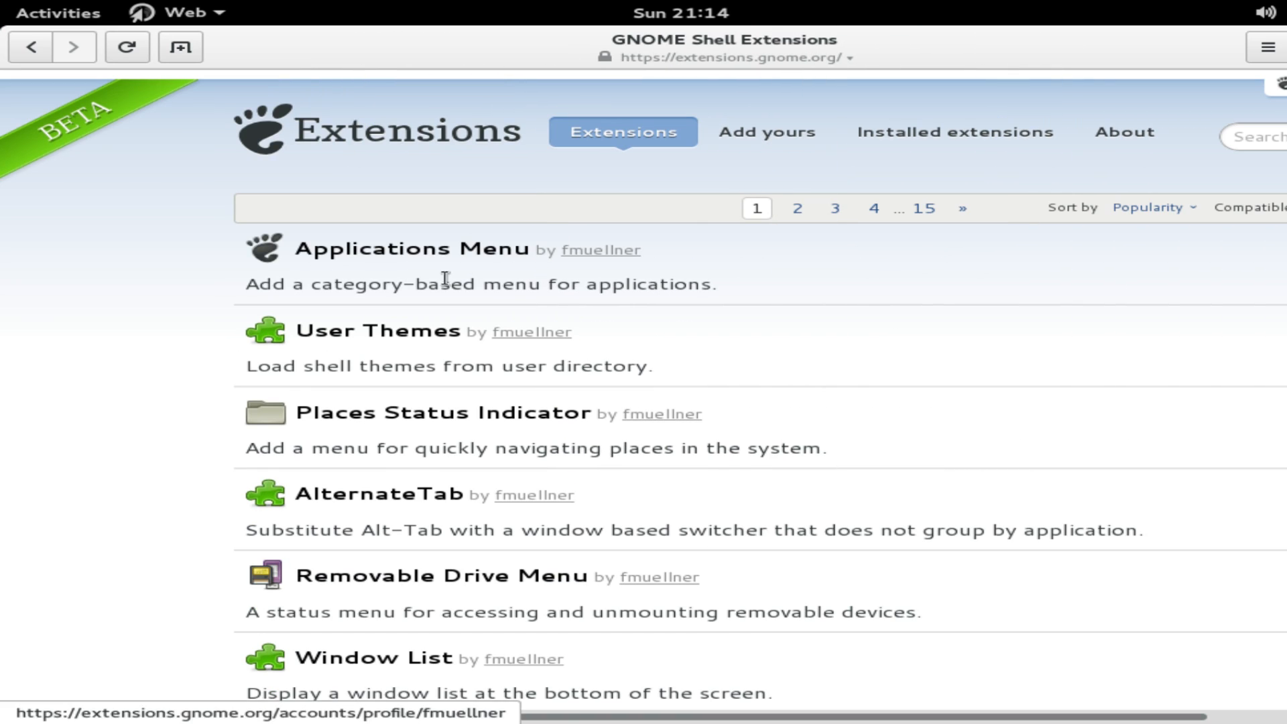
Step: Switch on the Applications Menu extension, try its menu, and return to the extensions list
left_click(422, 249)
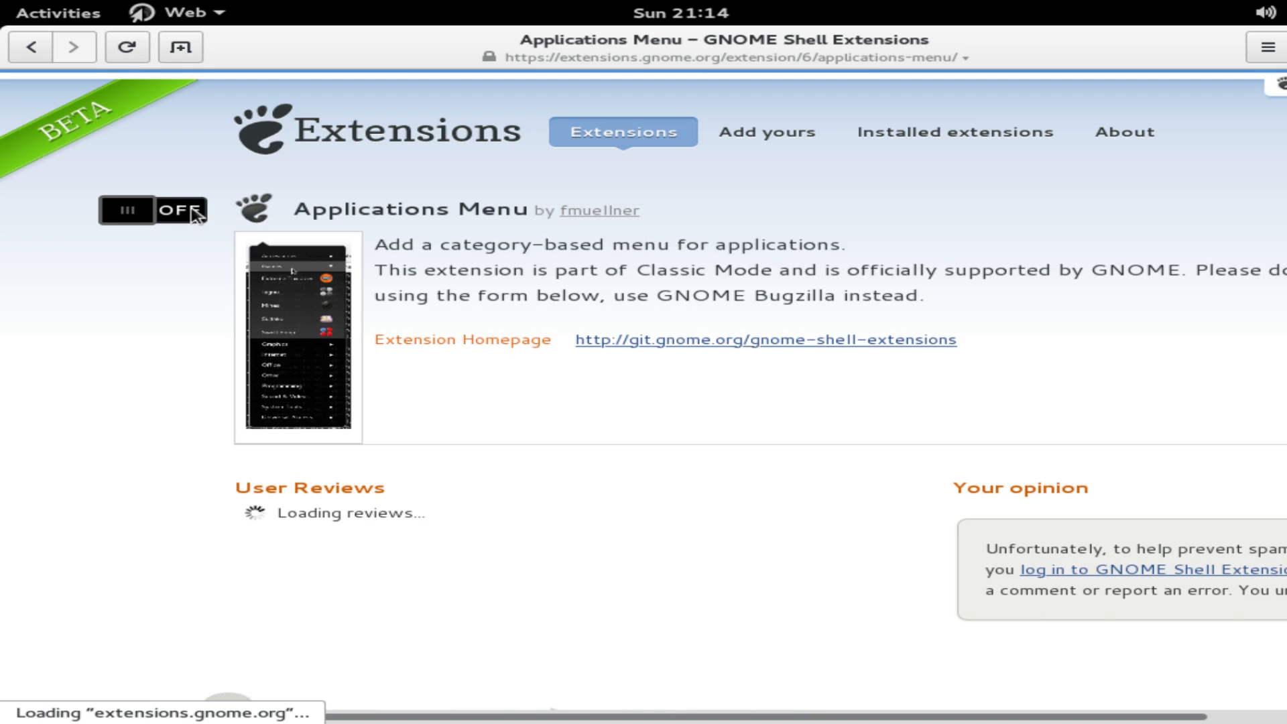
left_click(181, 209)
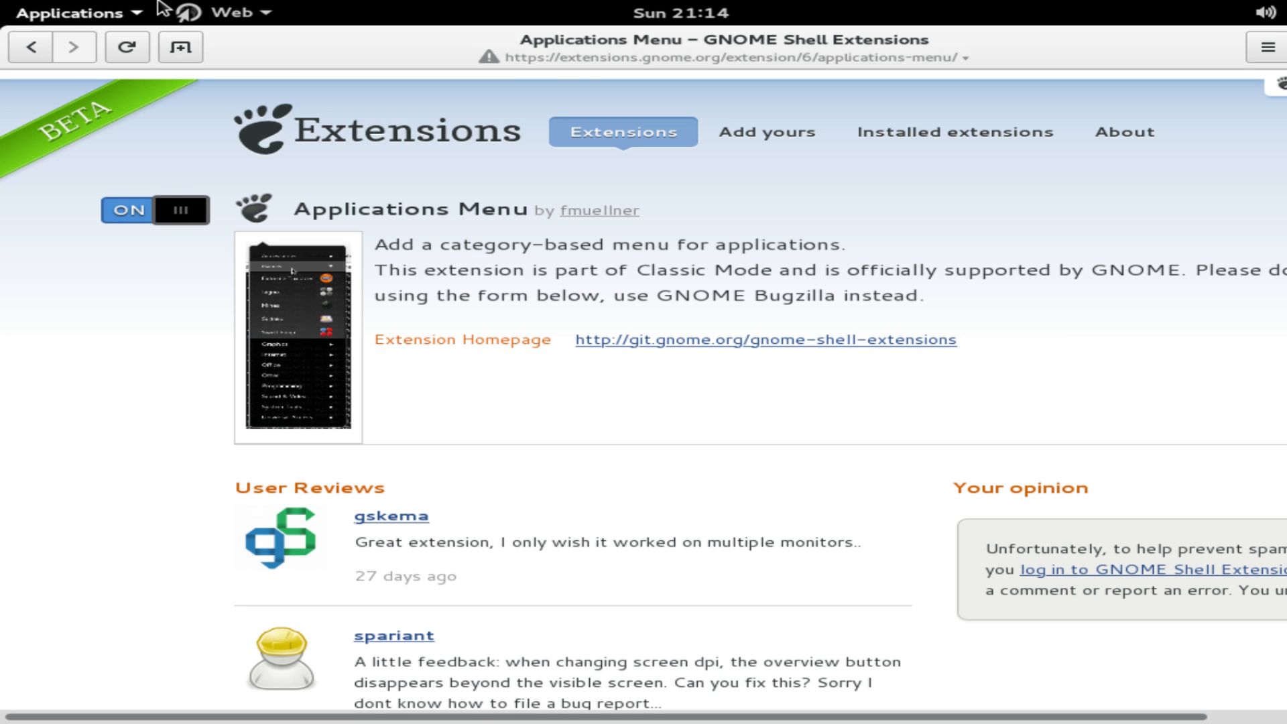
left_click(71, 12)
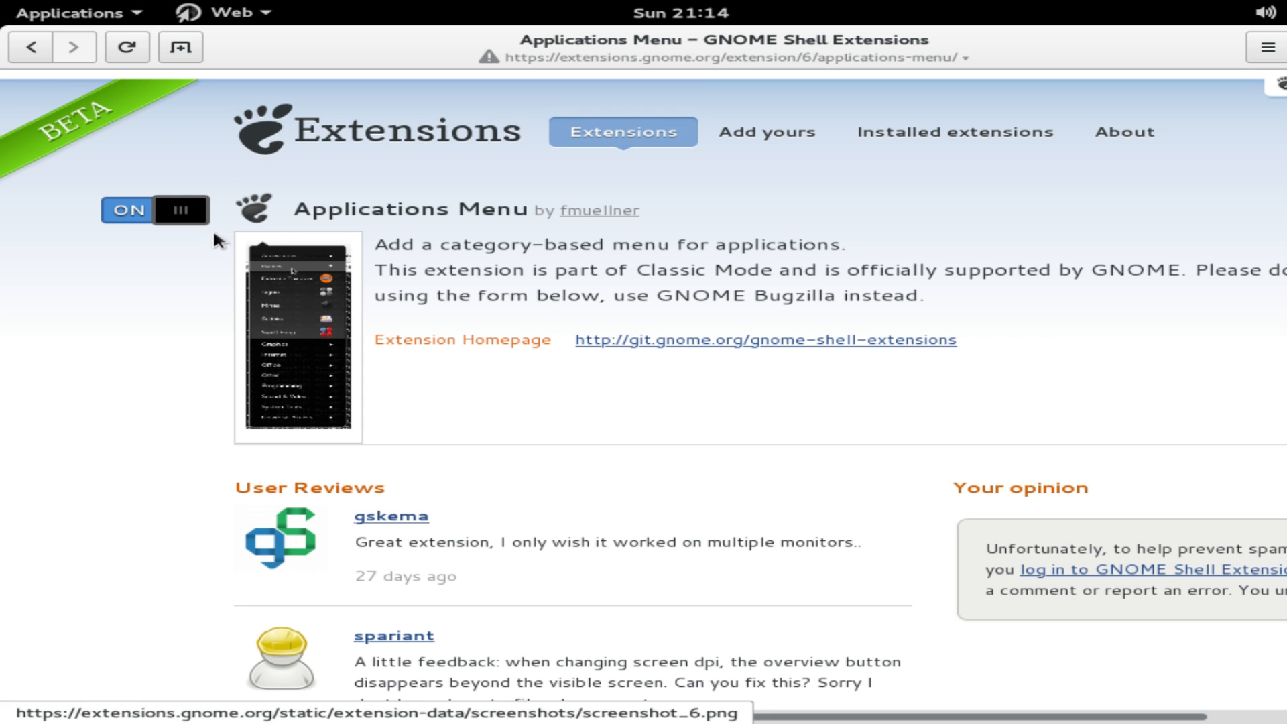
left_click(31, 47)
scroll(380, 341, "down", 1)
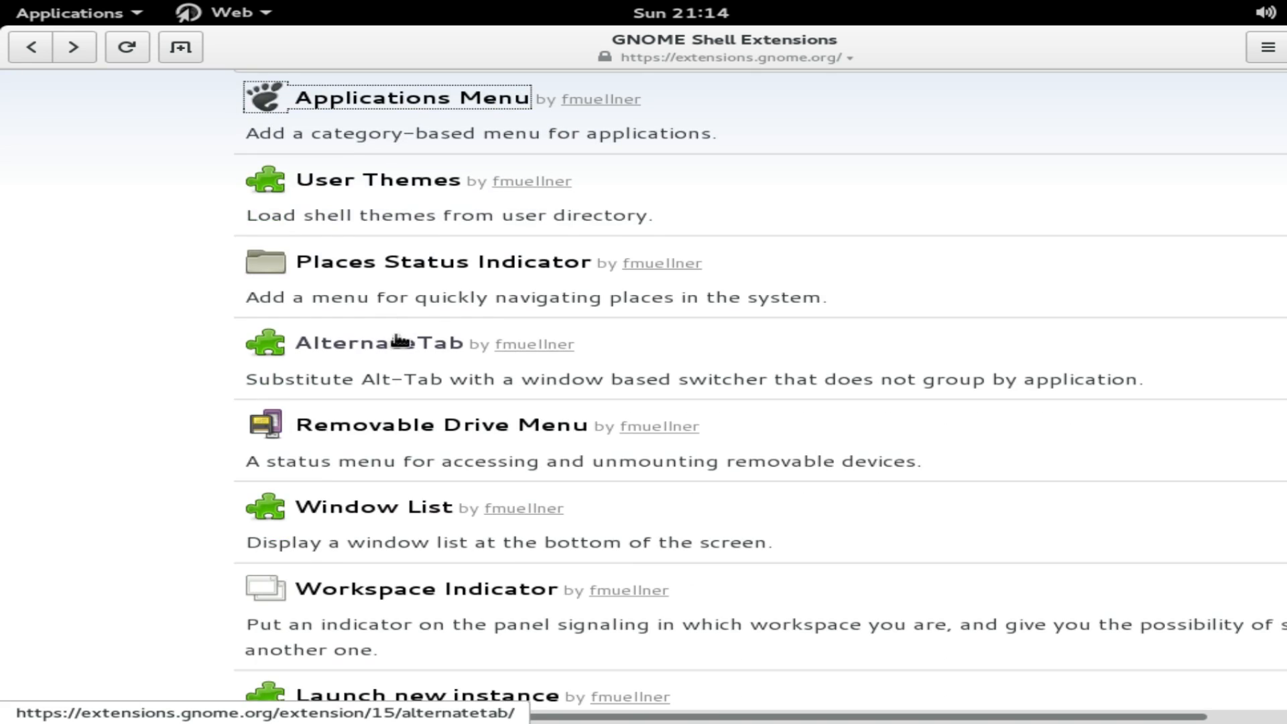
scroll(401, 341, "down", 4)
scroll(432, 342, "down", 2)
scroll(627, 280, "up", 4)
scroll(841, 180, "up", 5)
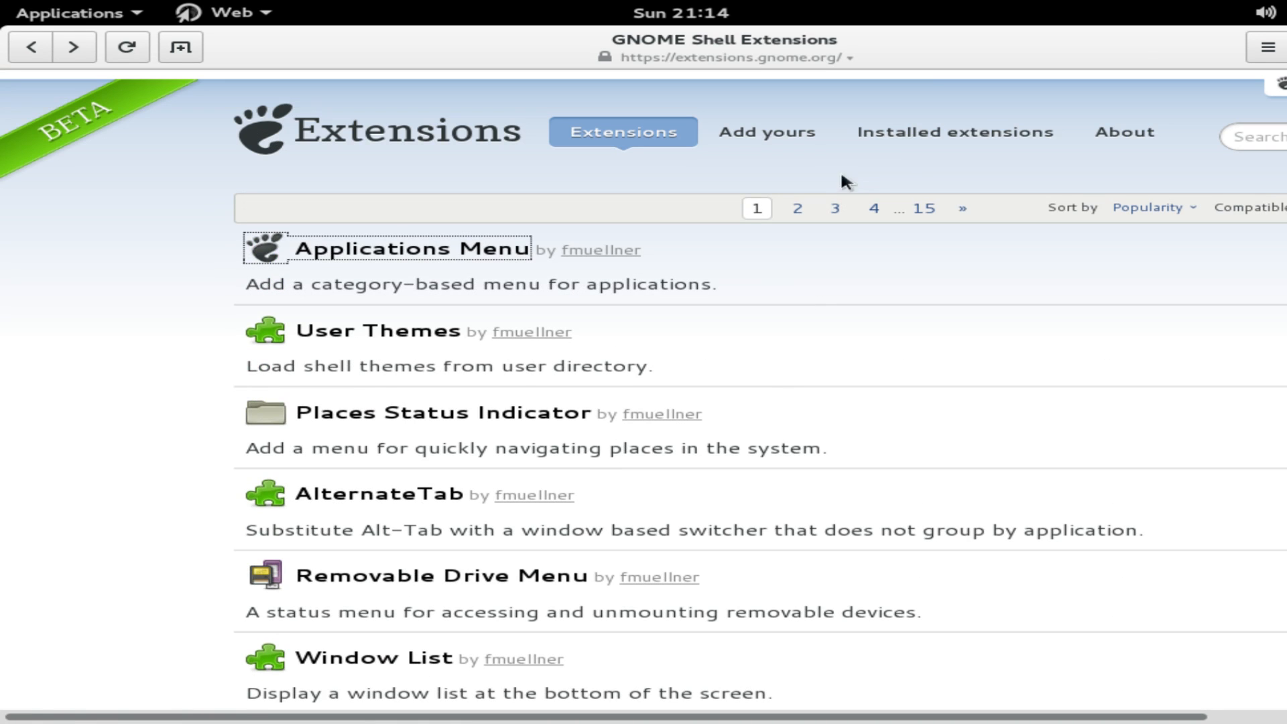
Step: Find the Drop Down Terminal extension, switch it ON and confirm its installation
left_click(1256, 138)
type("dr")
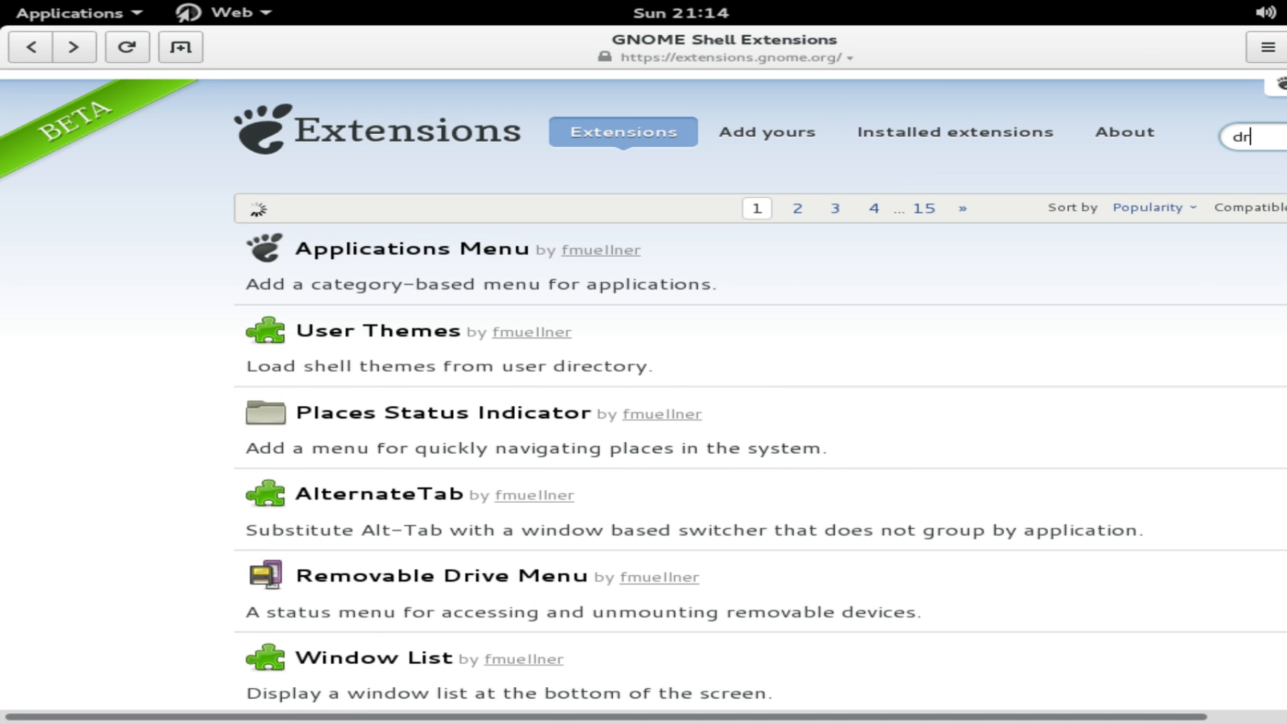
type("op")
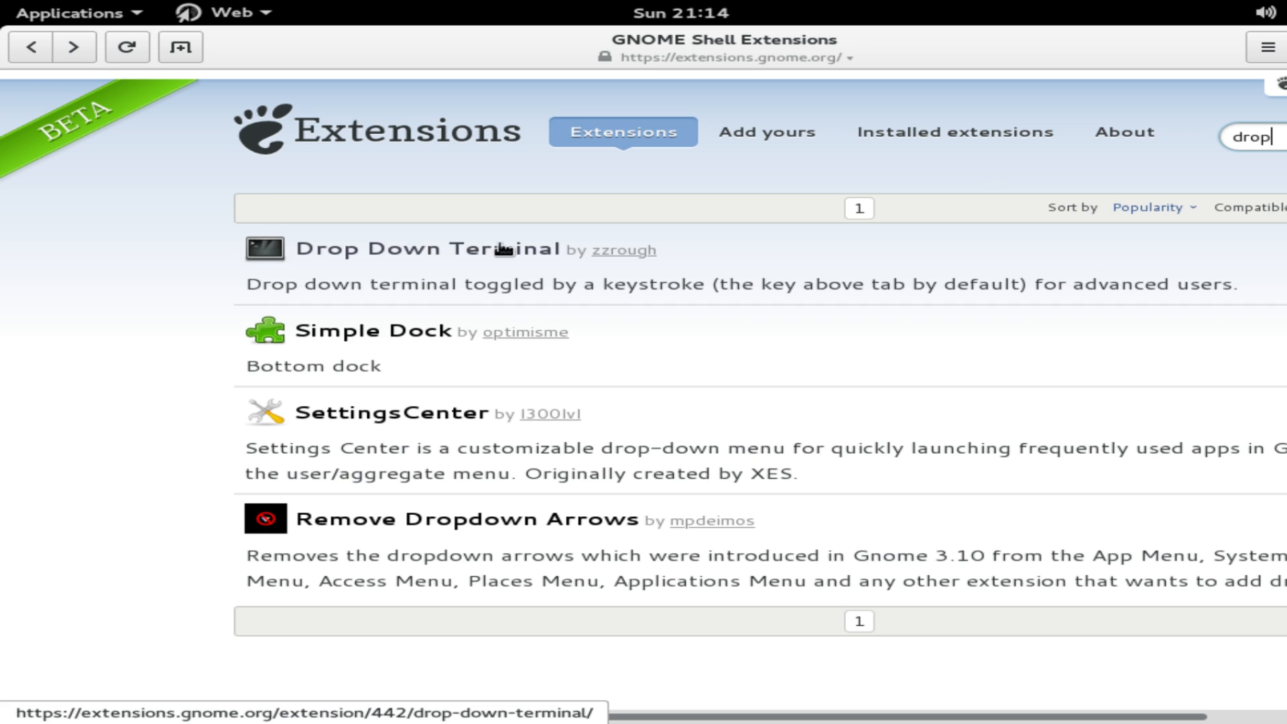
left_click(503, 249)
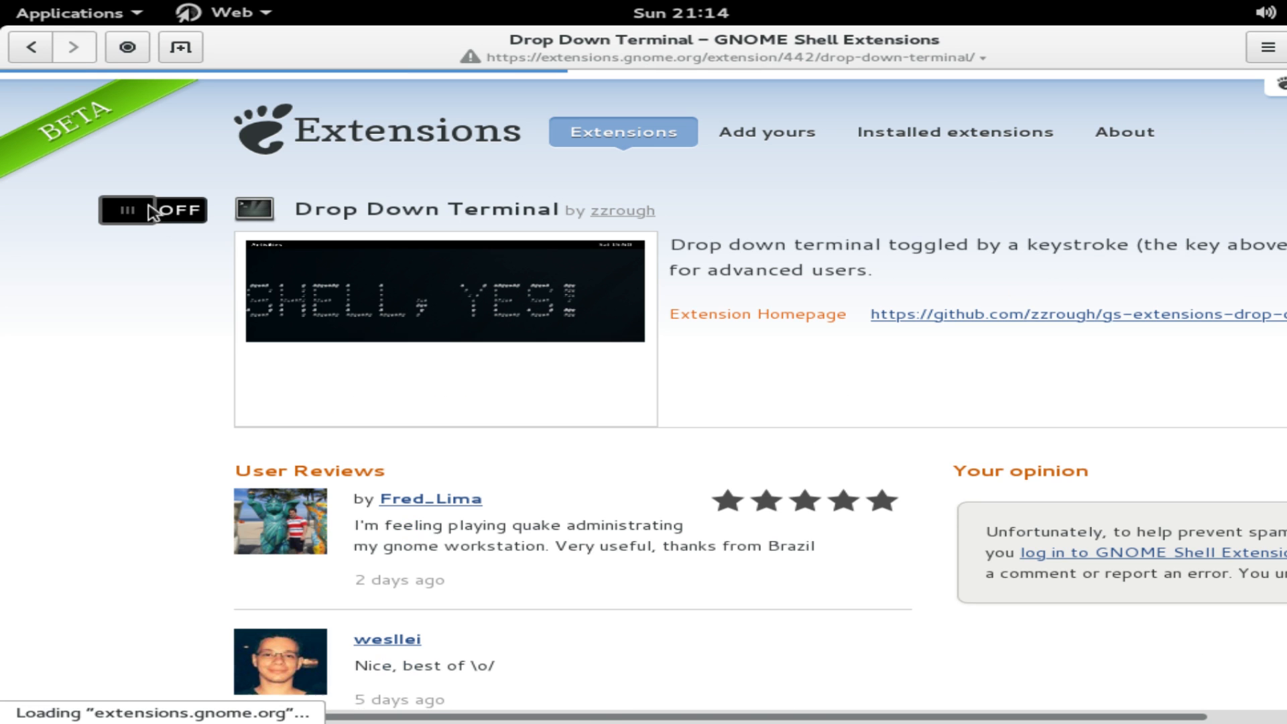
left_click(152, 212)
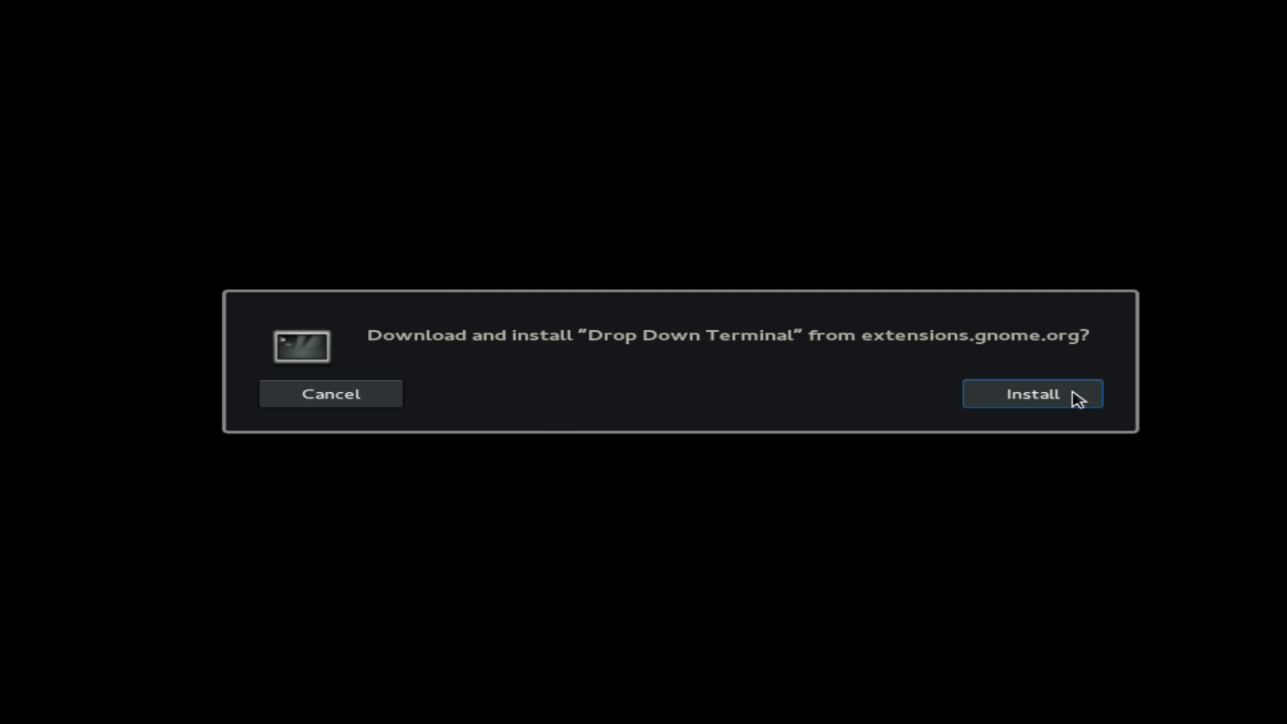
left_click(1077, 398)
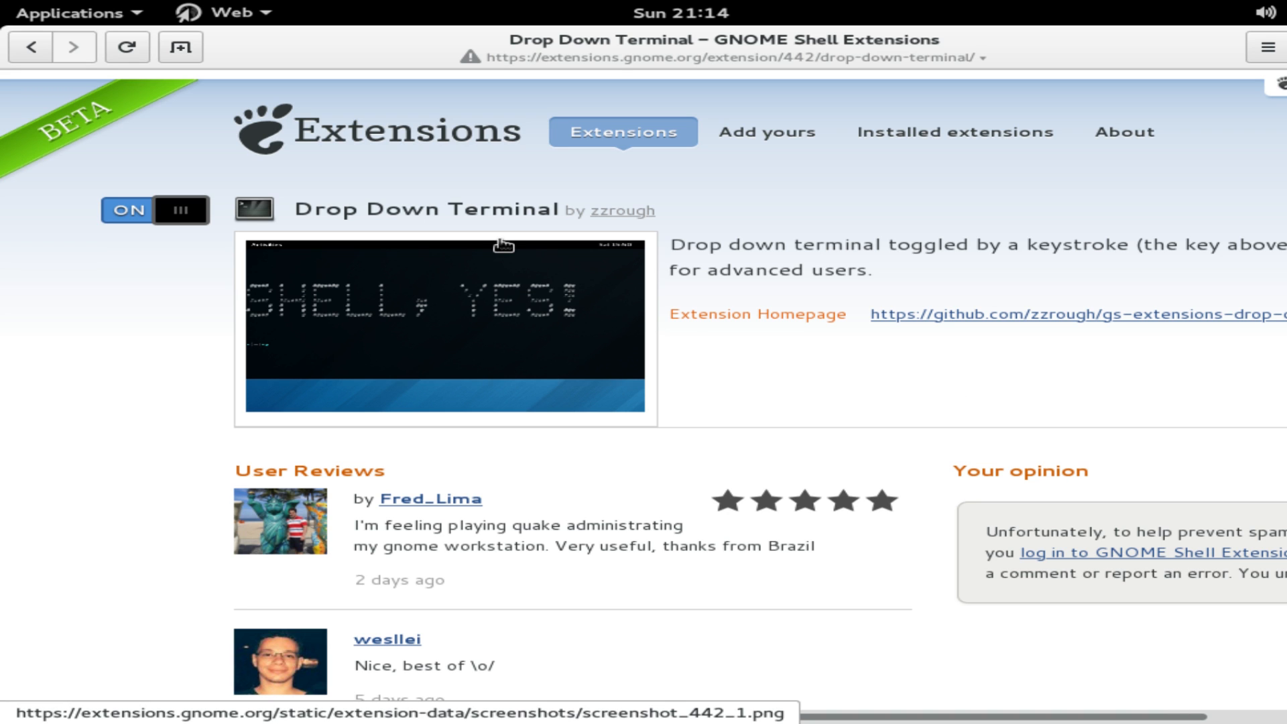
Step: View the Drop Down Terminal preferences, close them and unmaximize the browser window
left_click(430, 212)
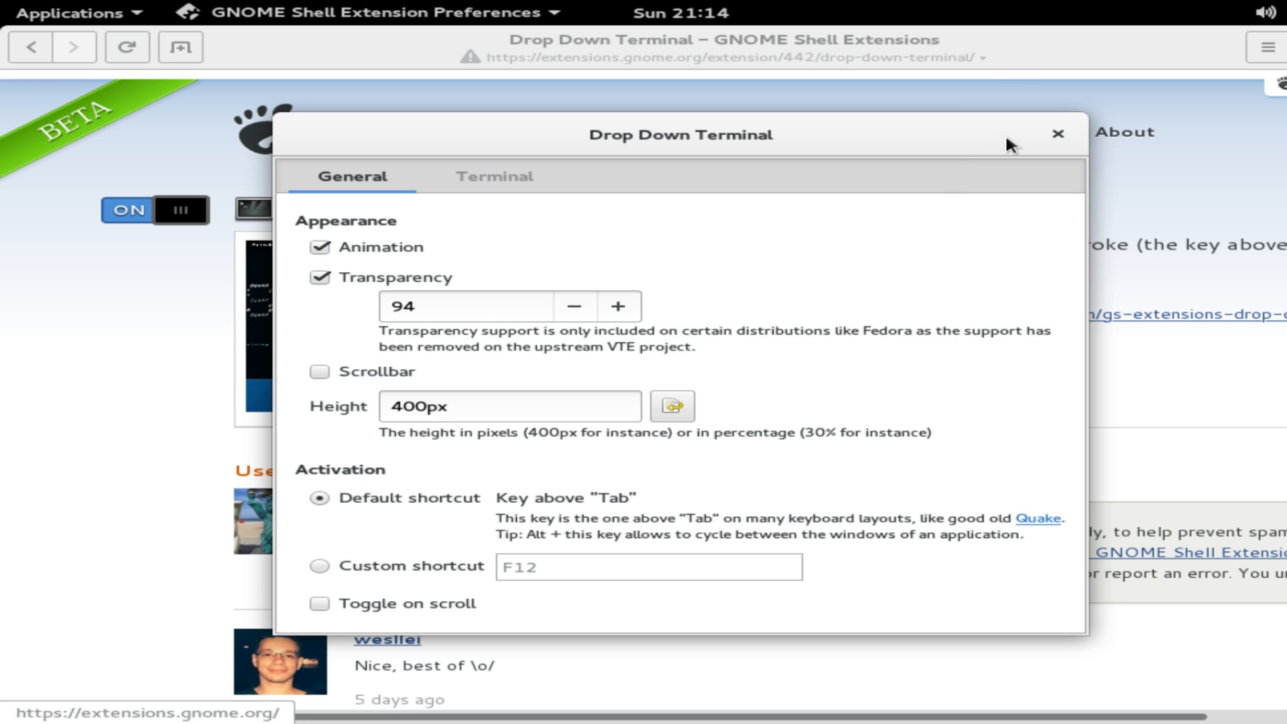
left_click(1059, 134)
double_click(850, 40)
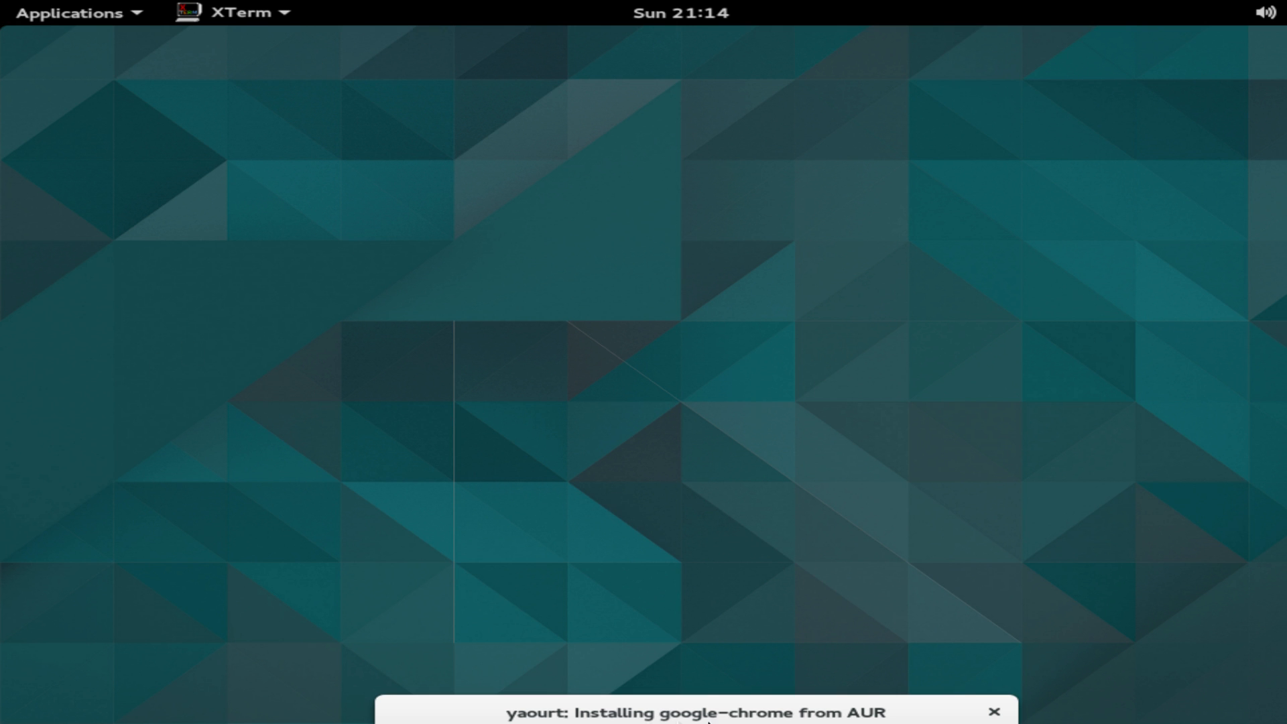
Step: Move XTerm to the centre and answer y to both yaourt prompts to install google-chrome
left_click_drag(692, 710, 678, 99)
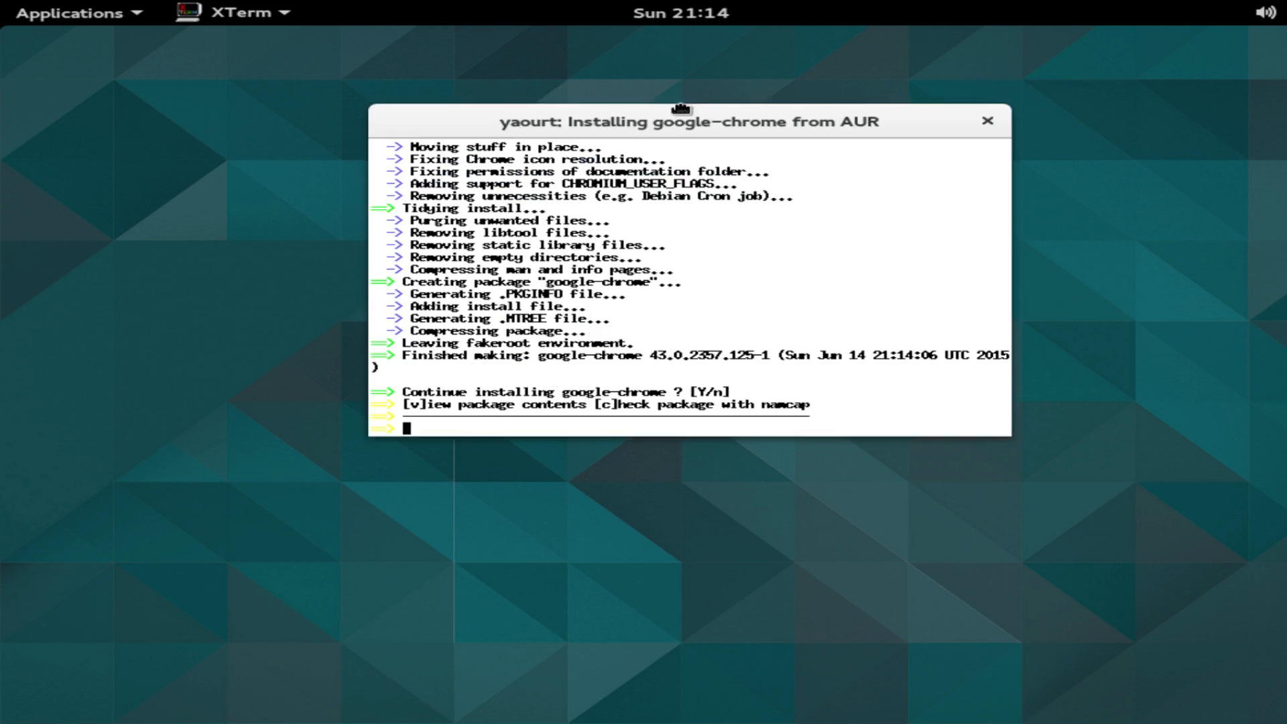
type("y")
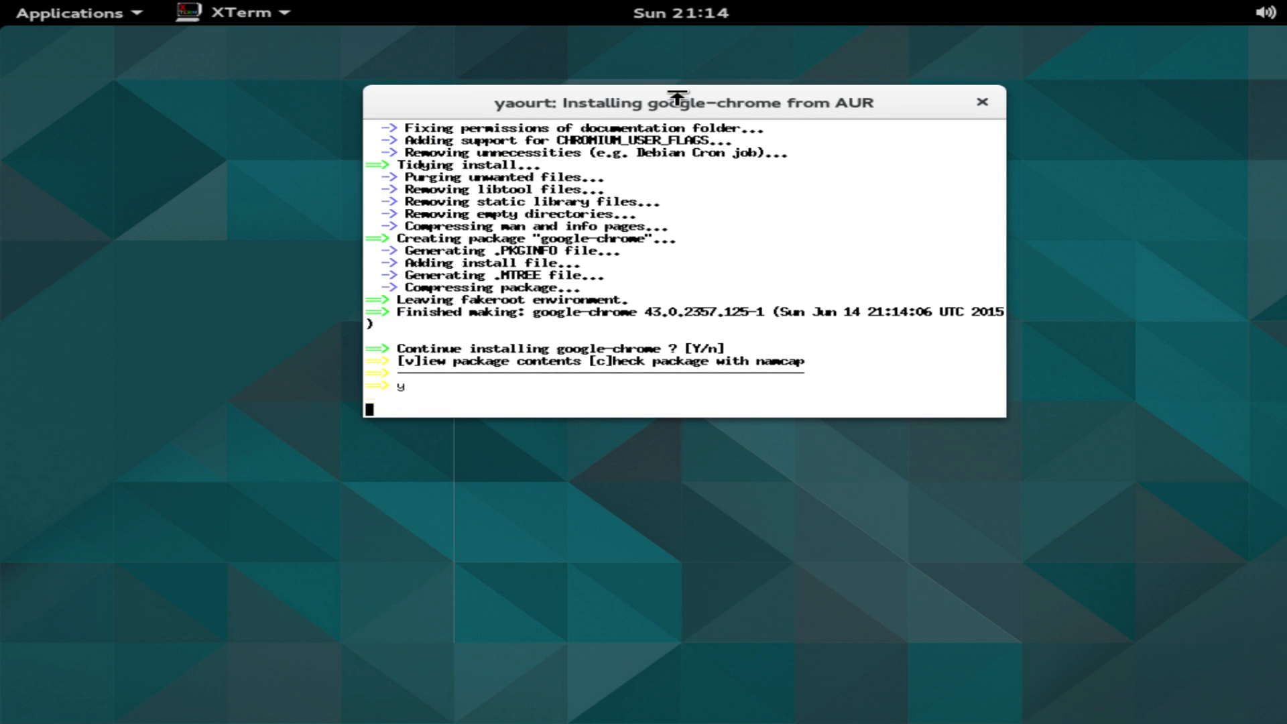
key("Return")
type("y")
key("Return")
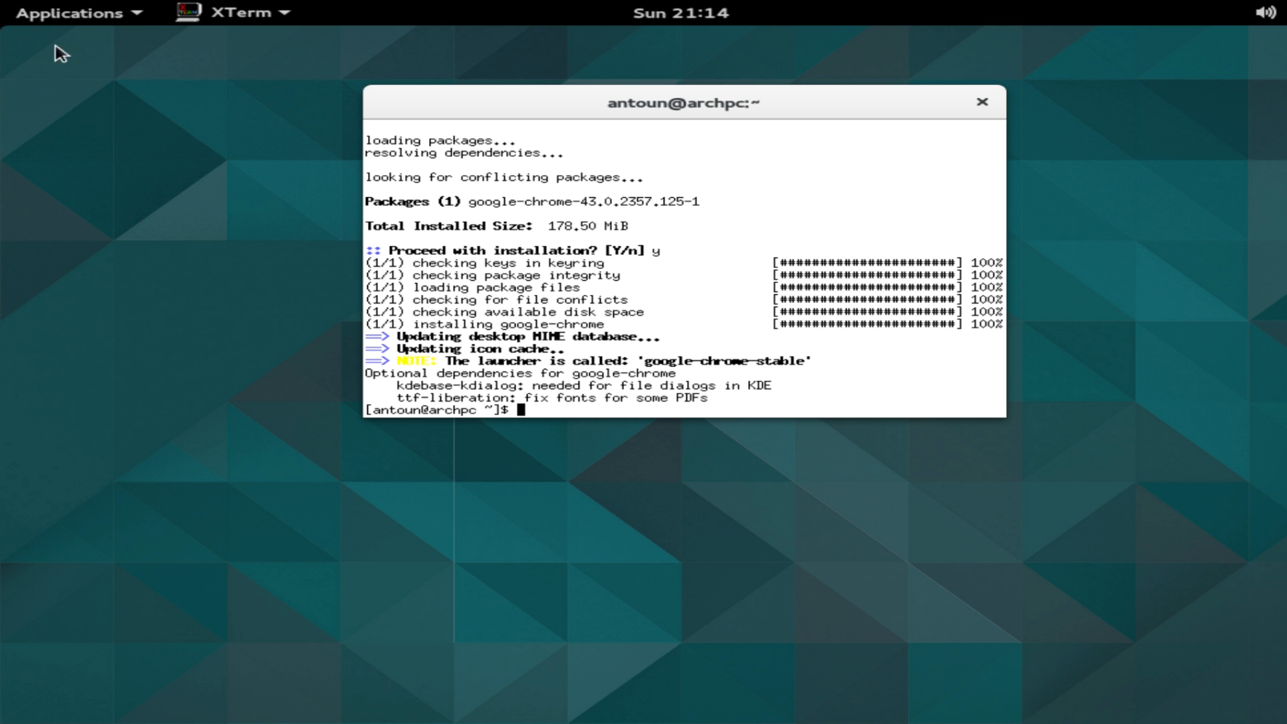
Step: Launch Google Chrome from Applications > Internet, dismiss its first-run prompt and close it
left_click(70, 13)
mouse_move(86, 132)
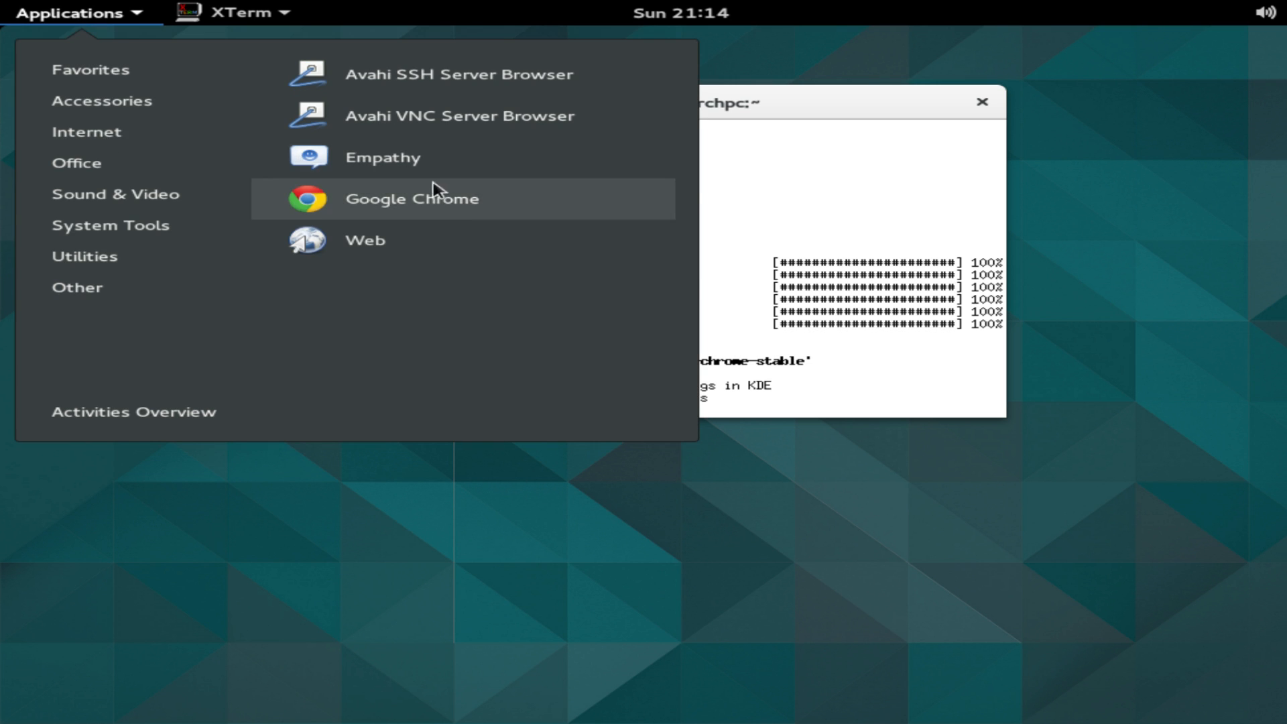
left_click(443, 200)
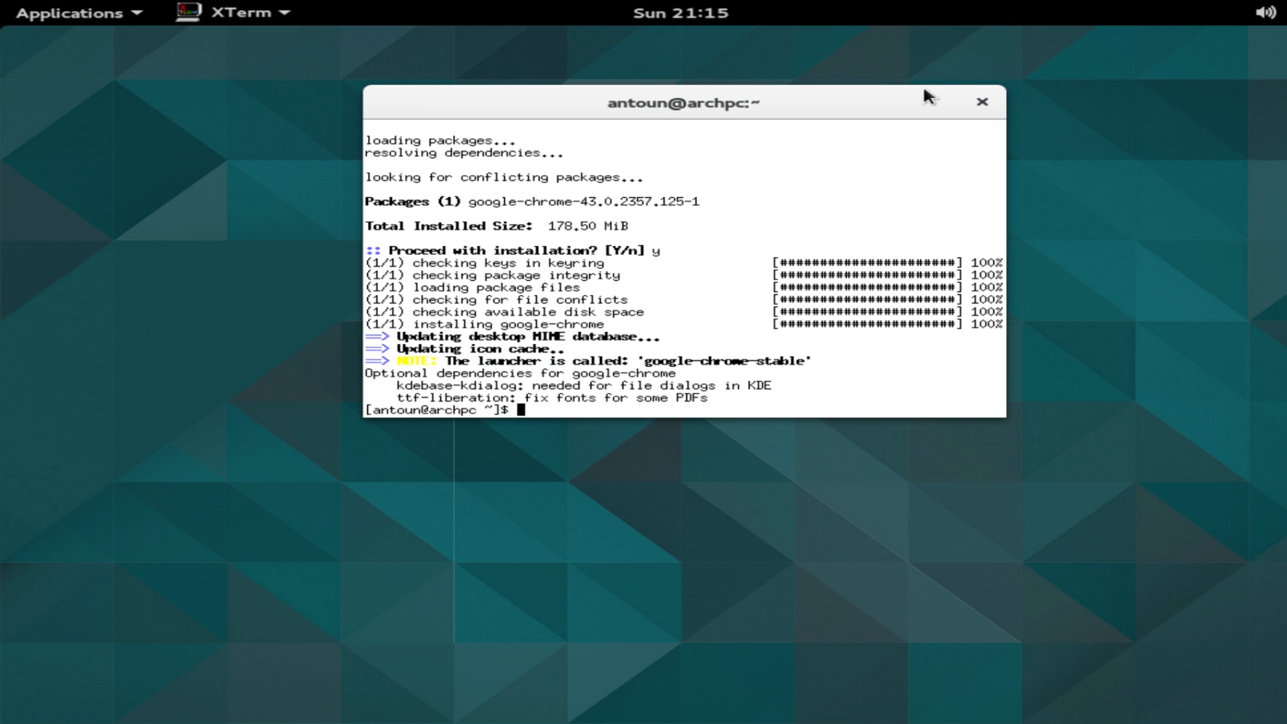
left_click(914, 442)
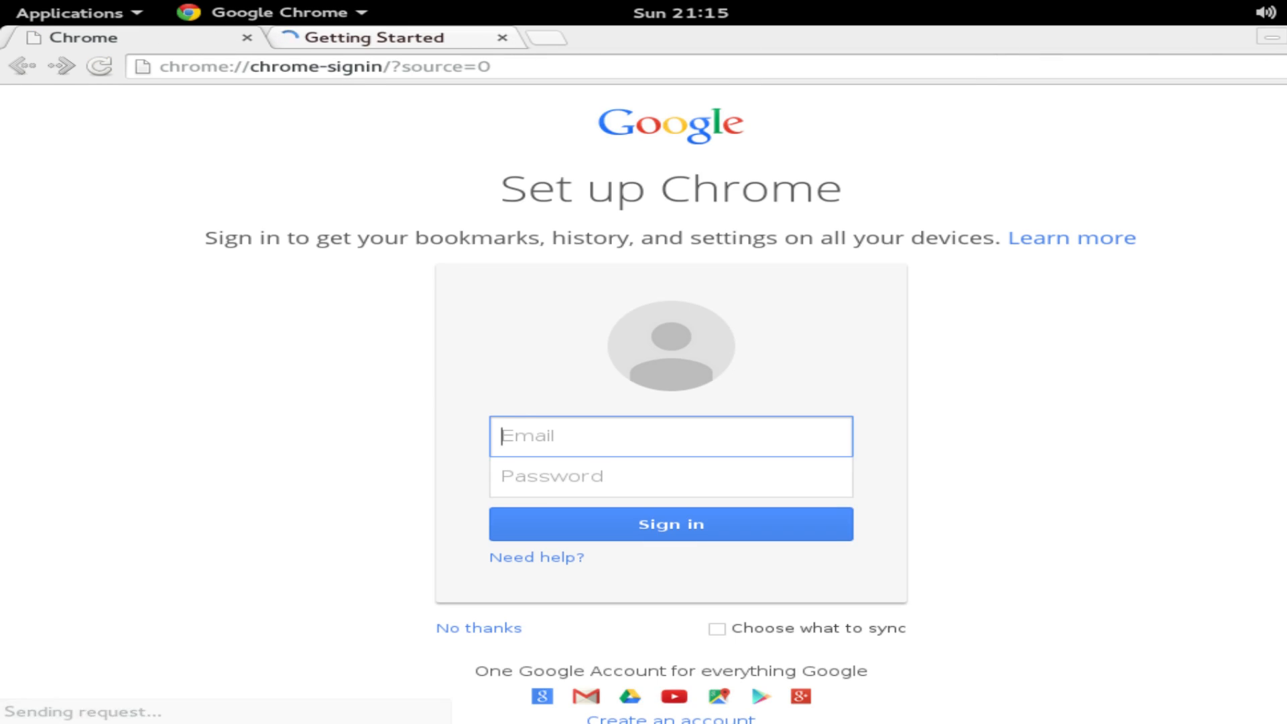
key("alt+F4")
type("c")
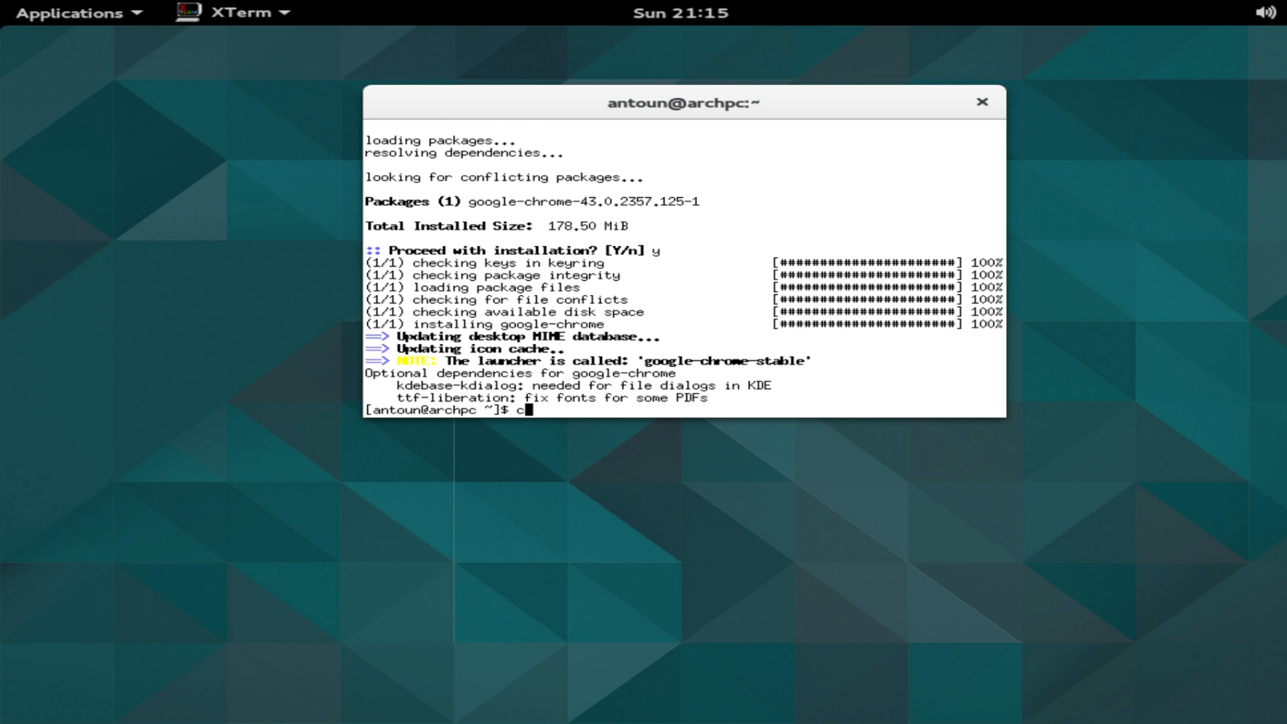
type("lear")
Step: Clear XTerm and run 'yaourt -S terminator', confirming y to install it with its dependencies
key("Return")
key("Up")
key("Up")
key("BackSpace")
key("BackSpace")
key("BackSpace")
key("BackSpace")
key("BackSpace")
key("BackSpace")
key("BackSpace")
key("BackSpace")
key("BackSpace")
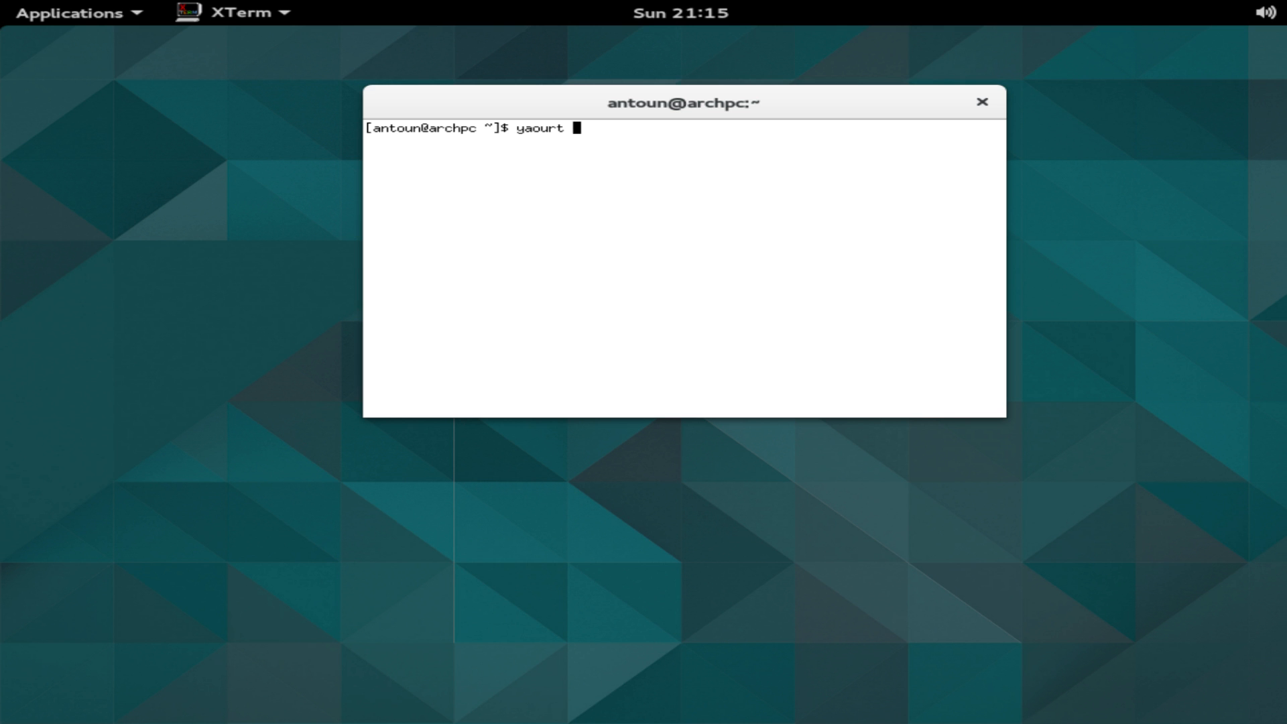
type("-S")
key("BackSpace")
key("BackSpace")
type("-")
type("S termin")
type("ator")
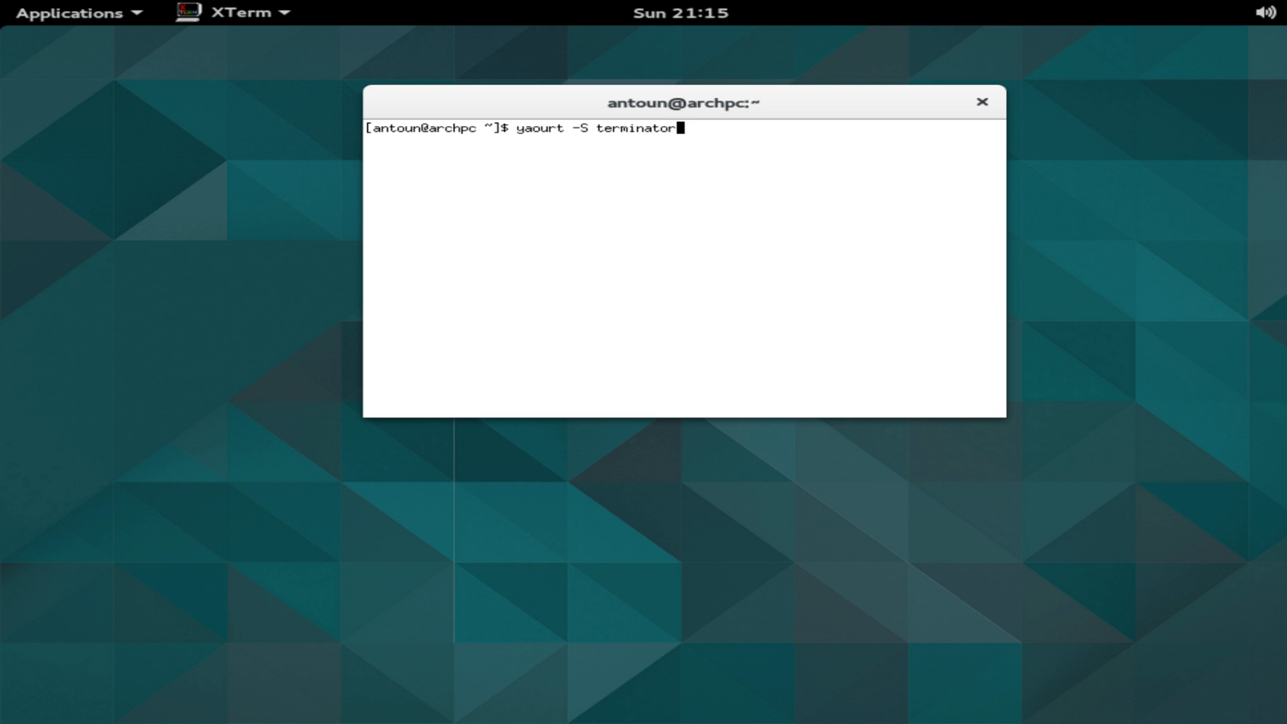
key("Return")
type("y")
key("Return")
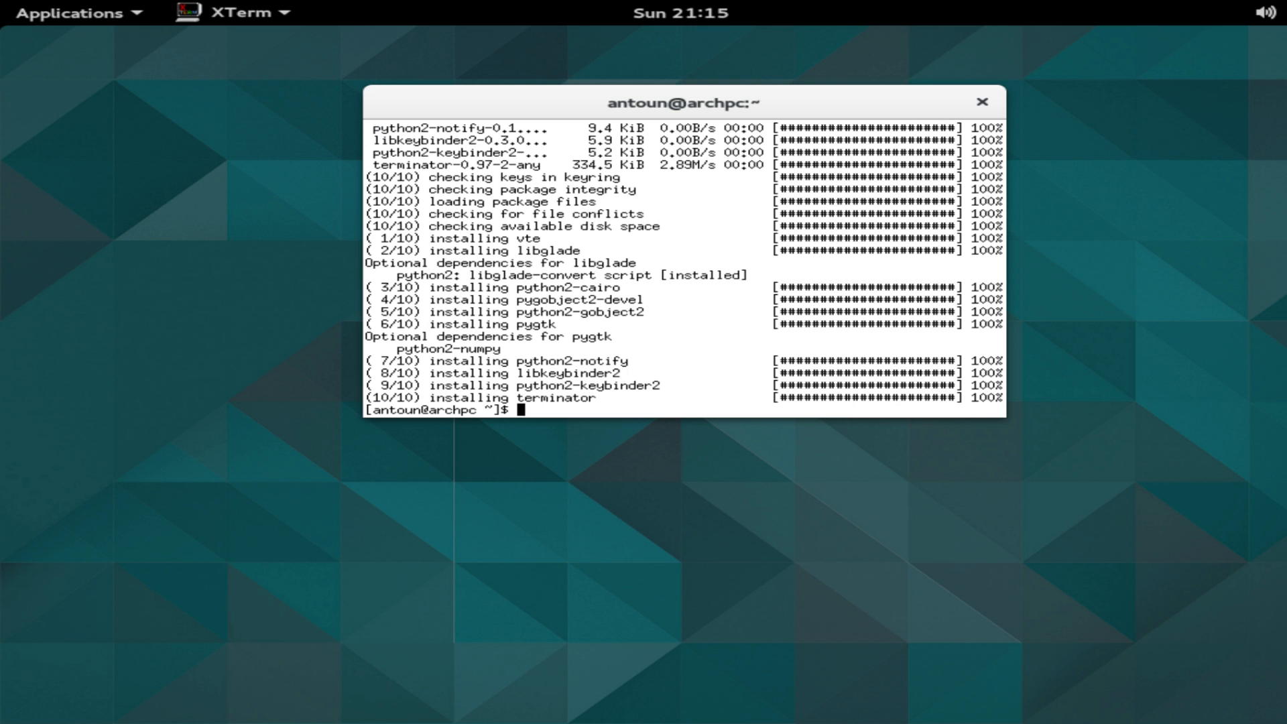
left_click(70, 13)
mouse_move(85, 256)
mouse_move(111, 225)
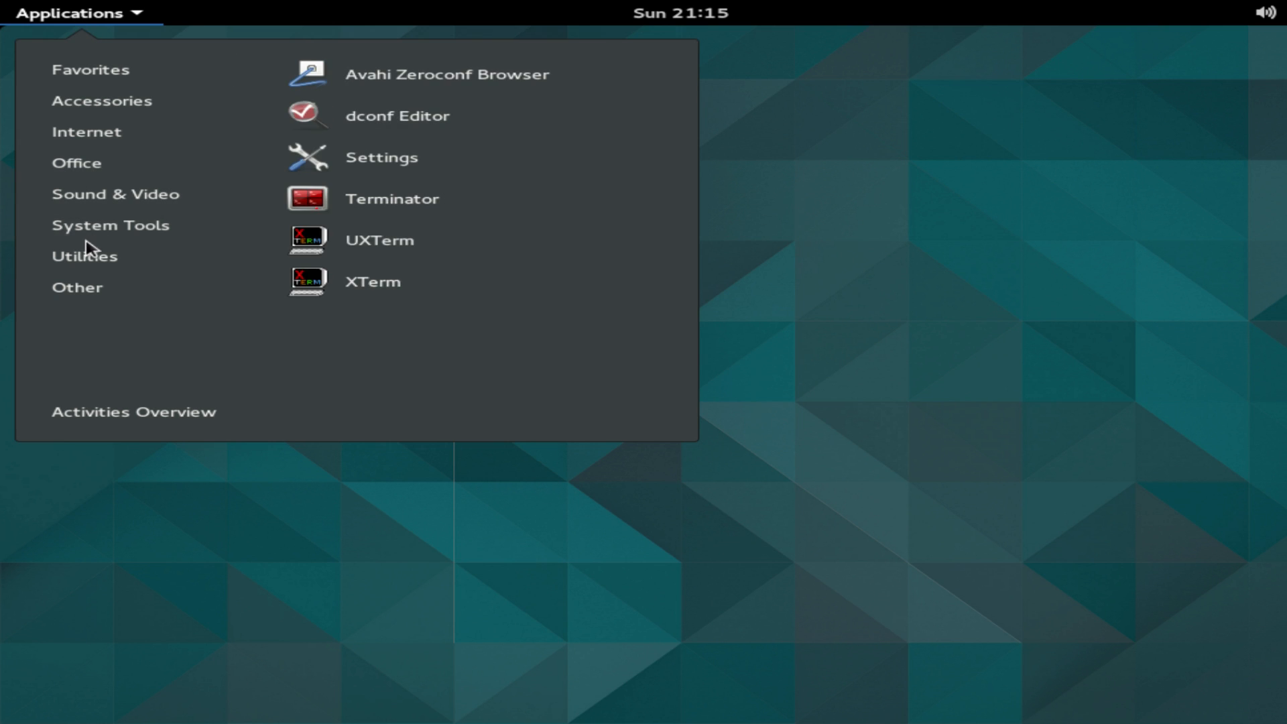
Step: Launch Terminator from Applications > System Tools and move its window slightly lower
left_click(362, 198)
left_click_drag(686, 119, 675, 151)
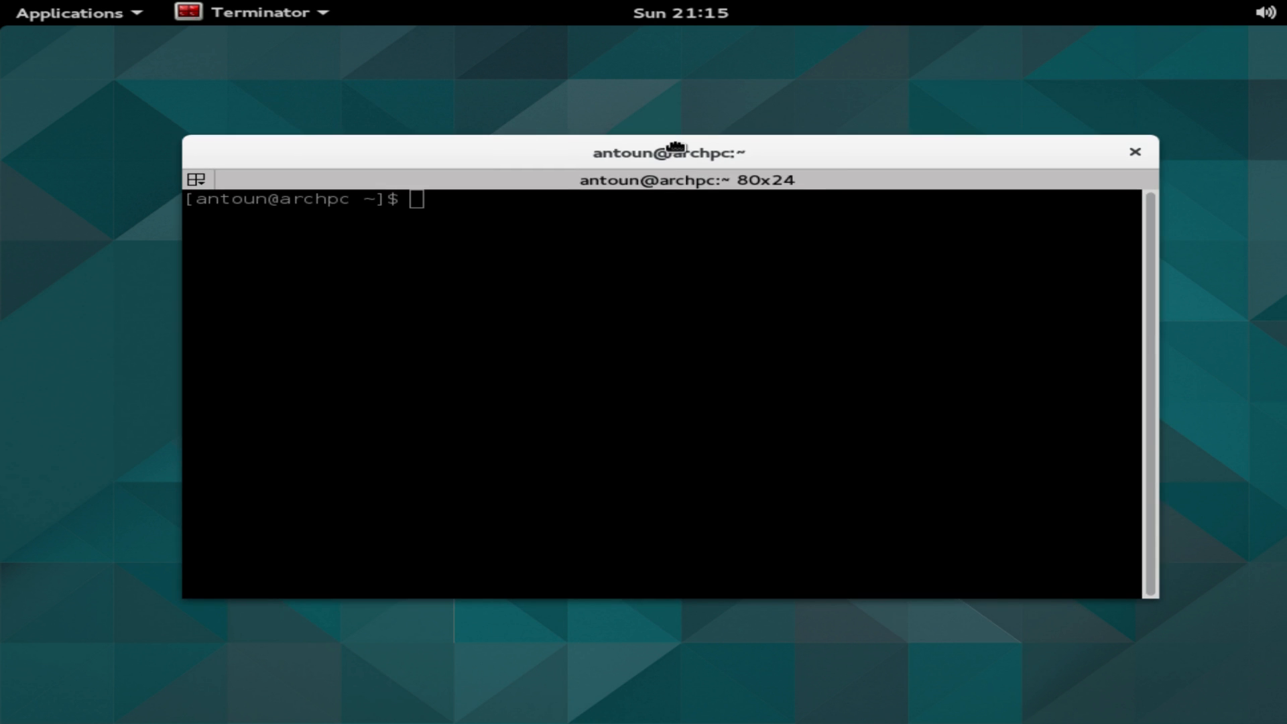